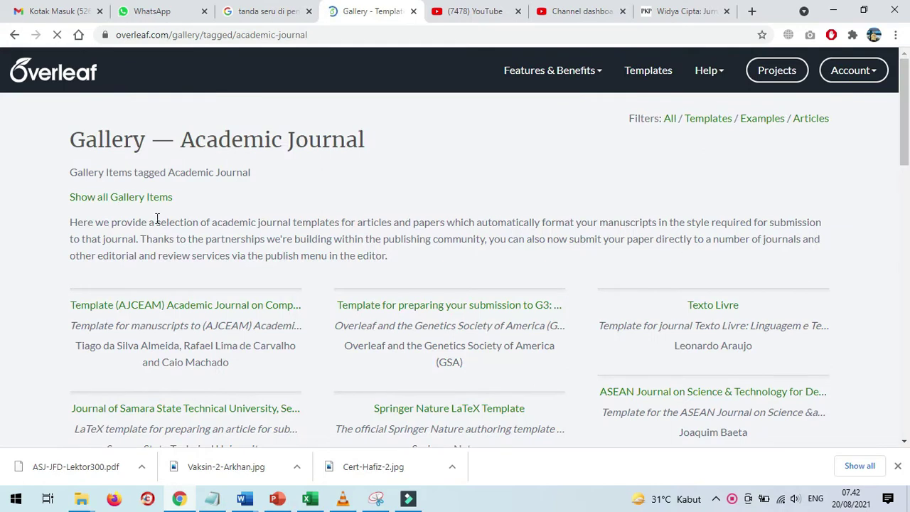
# - Search the full gallery for "iop journal of physics conference series" and open the Conference Series paper as a template
pyautogui.click(138, 203)
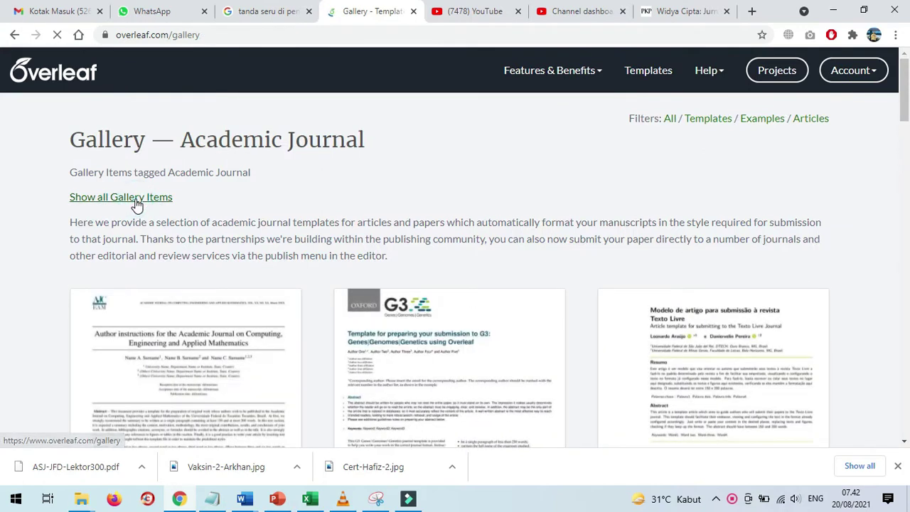
pyautogui.click(151, 218)
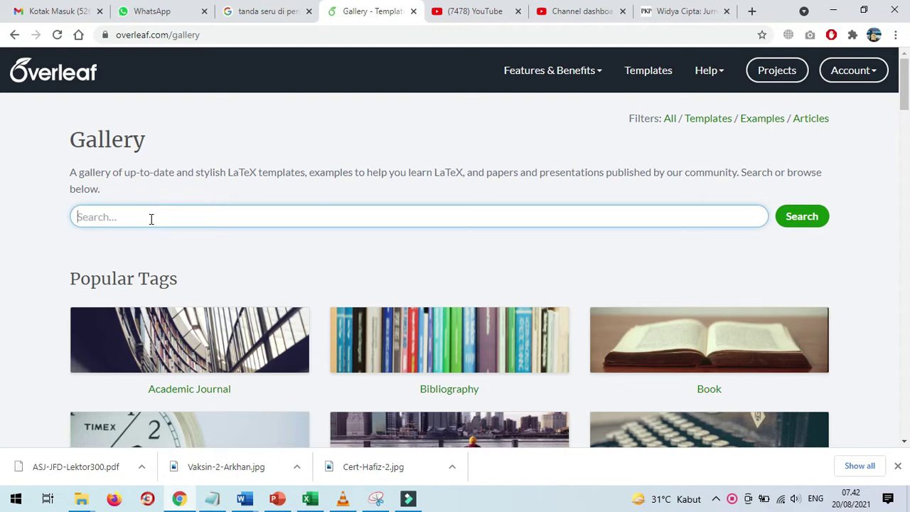
pyautogui.write('iop journal of ph')
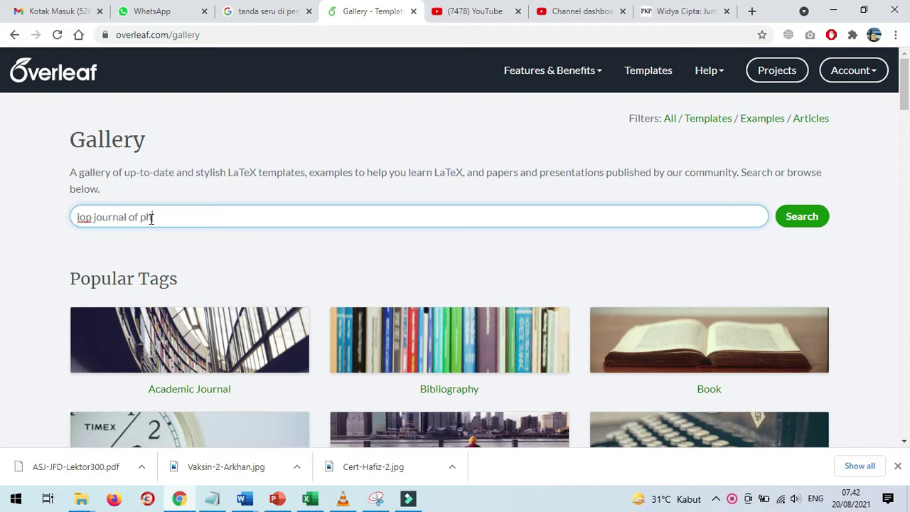
pyautogui.write('ysics conference series')
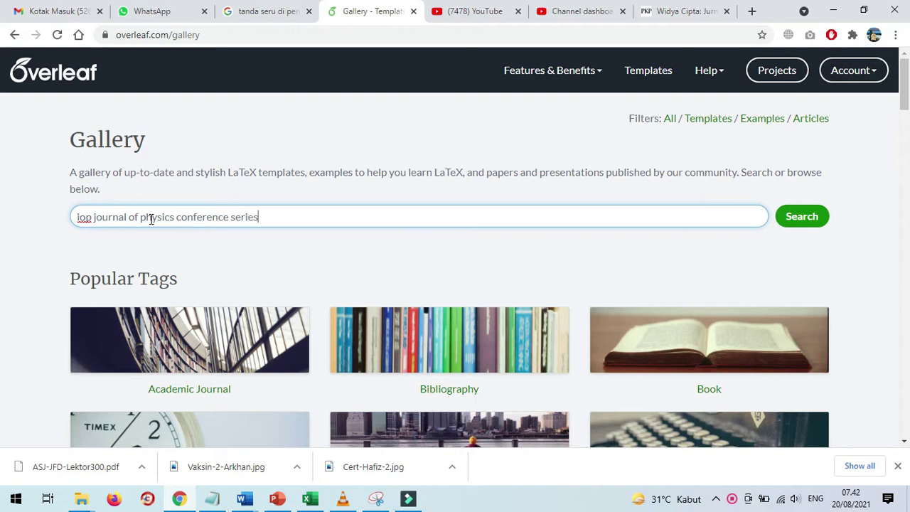
pyautogui.press('Return')
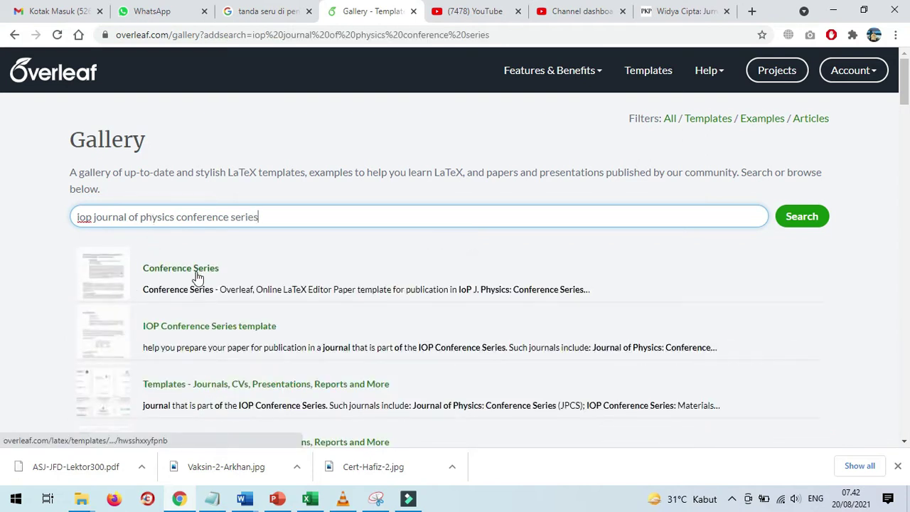
pyautogui.click(198, 274)
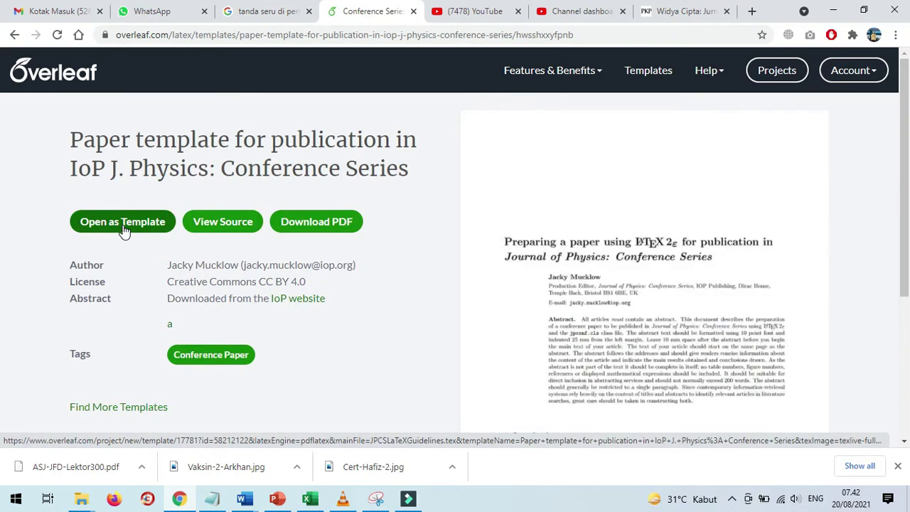
pyautogui.click(124, 229)
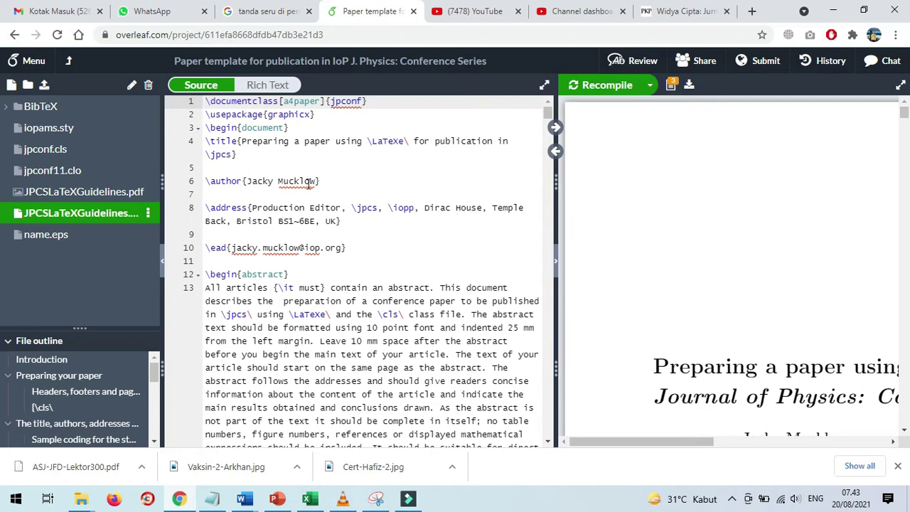
# - Switch to the tomato leaf disease manuscript in Word, insert a blank line below its title and copy the title
pyautogui.click(249, 500)
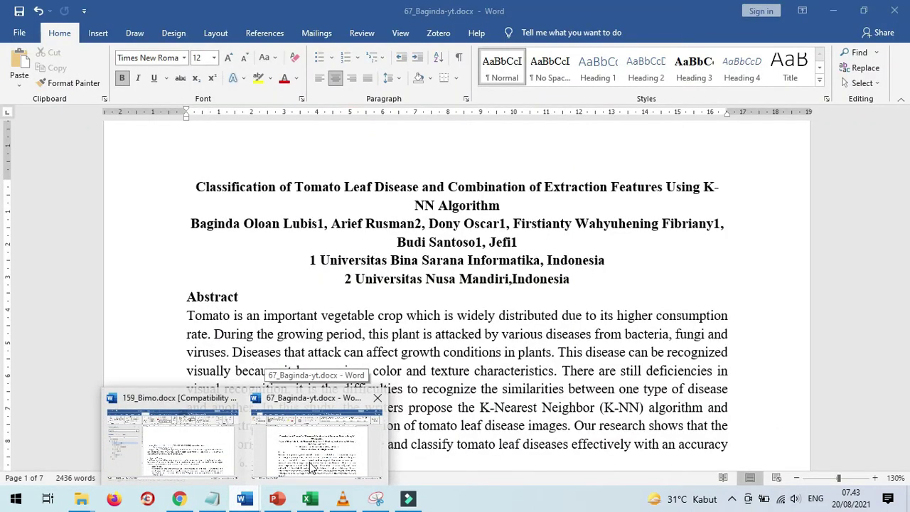
pyautogui.click(311, 467)
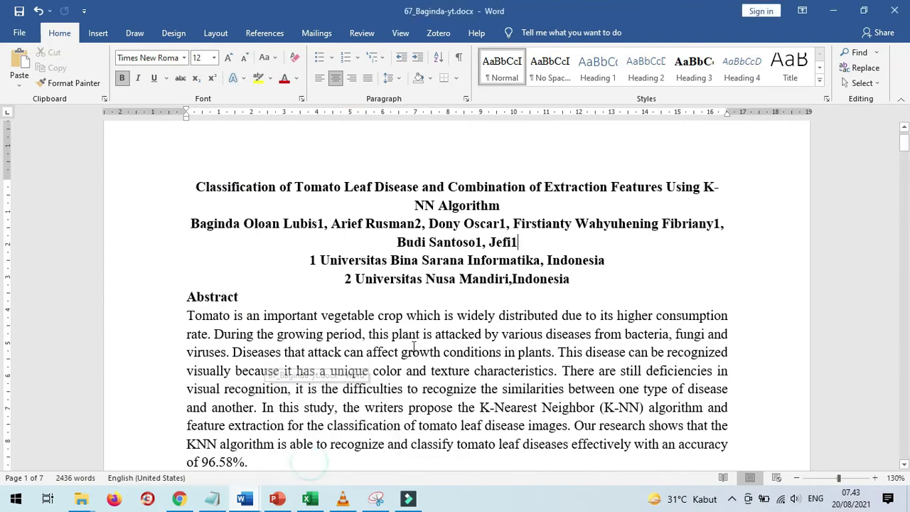
pyautogui.click(508, 206)
pyautogui.press('Return')
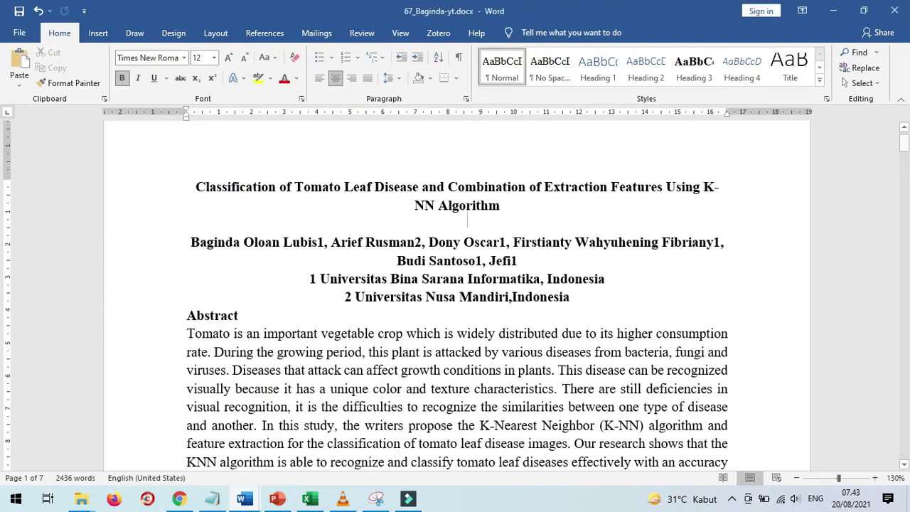
pyautogui.moveTo(196, 187); pyautogui.dragTo(488, 210)
pyautogui.hotkey('ctrl', 'c')
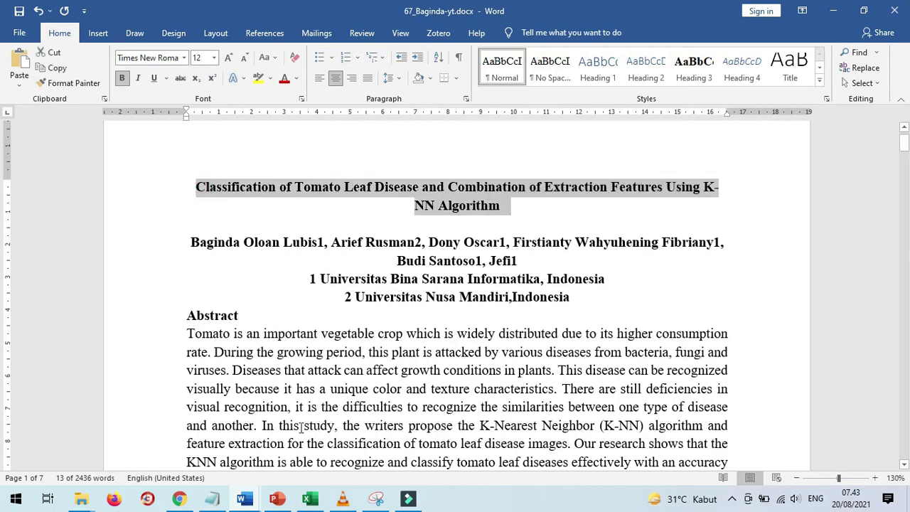
# - Back in Overleaf, replace the \title text with "Classification of Tomato Leaf Disease and Combination of Extraction Features Using K-NN Algorithm" and recompile
pyautogui.click(180, 500)
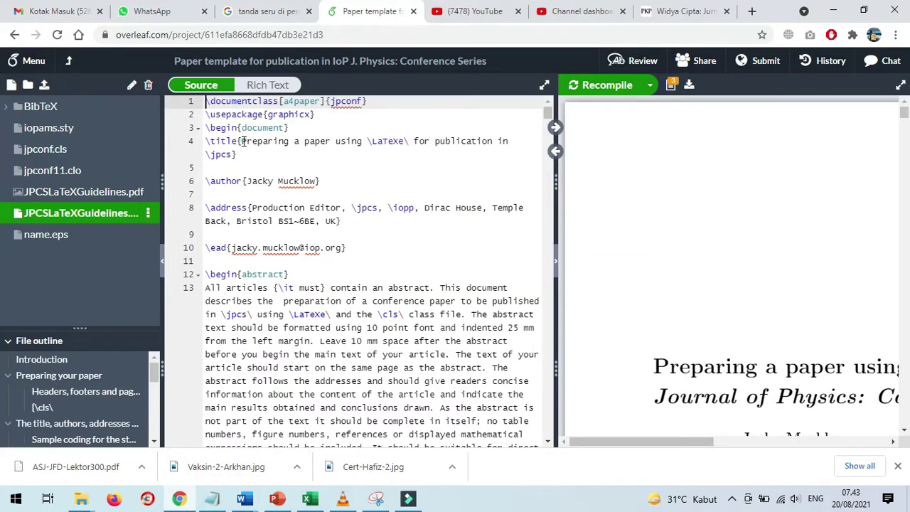
pyautogui.moveTo(242, 141); pyautogui.dragTo(232, 155)
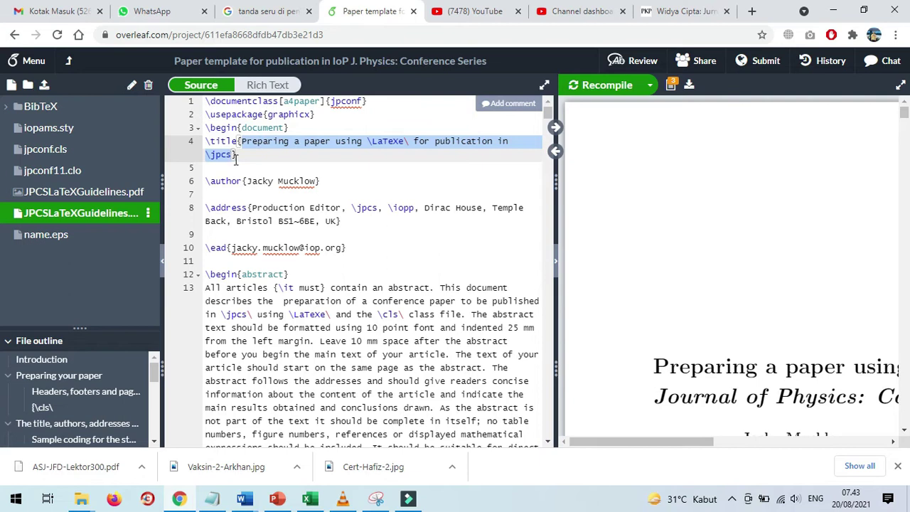
pyautogui.hotkey('ctrl', 'v')
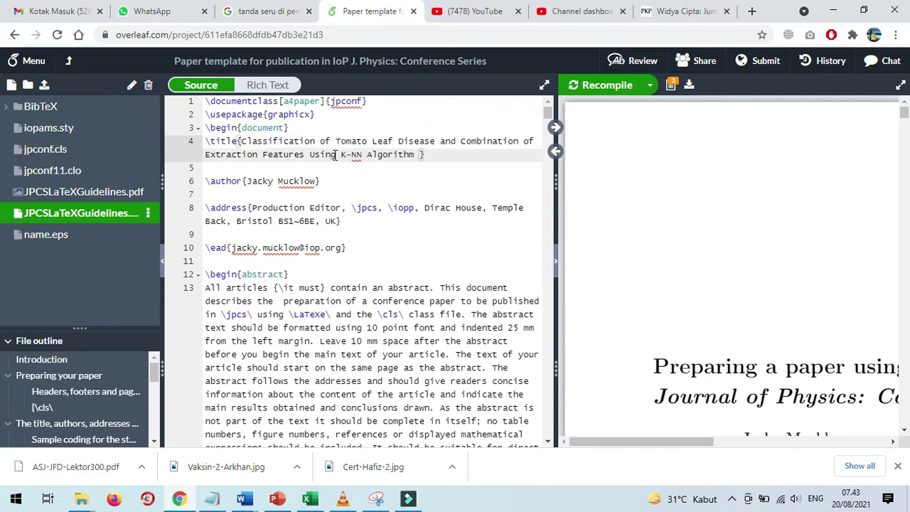
pyautogui.click(610, 86)
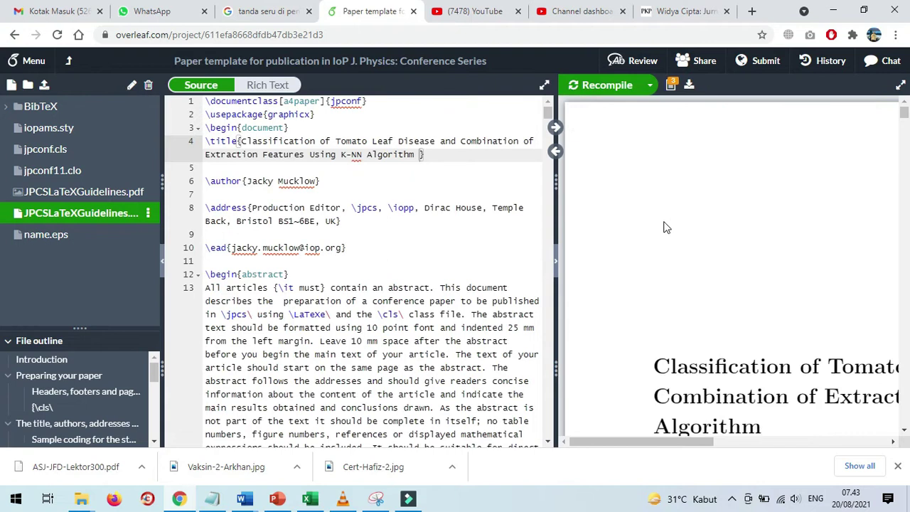
pyautogui.moveTo(685, 442); pyautogui.dragTo(702, 446)
pyautogui.scroll(-4, 700, 313)
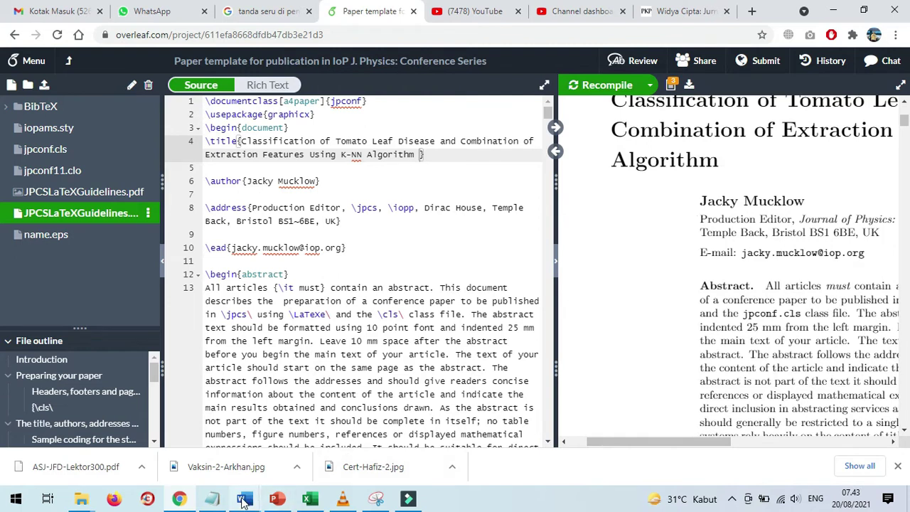
# - Switch to the Word manuscript and copy the complete author list below the title
pyautogui.moveTo(244, 500)
pyautogui.click(304, 455)
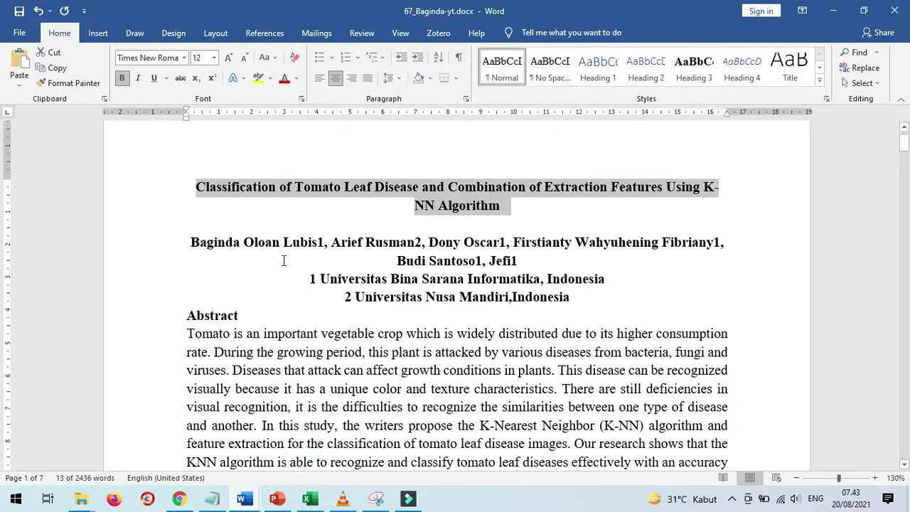
pyautogui.moveTo(193, 242); pyautogui.dragTo(533, 268)
pyautogui.hotkey('ctrl', 'c')
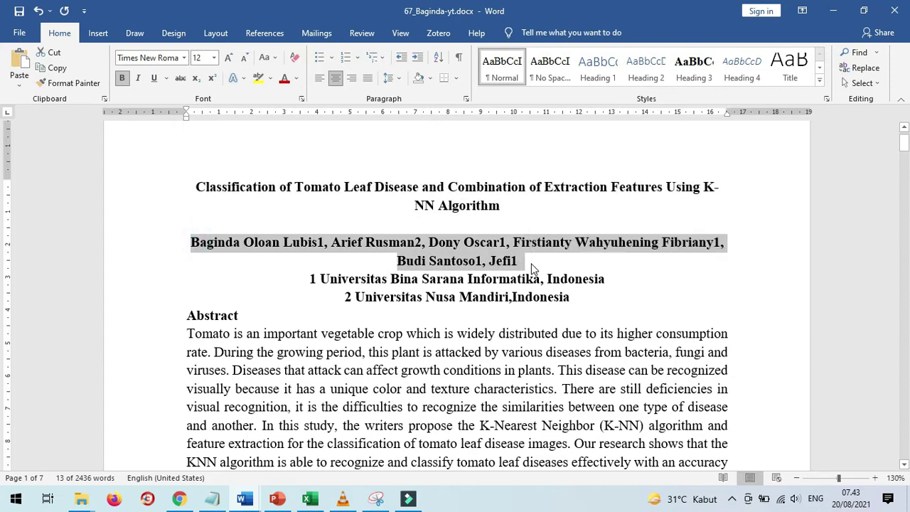
# - Return to Overleaf, replace the sample name in \author with the copied author list and recompile the PDF
pyautogui.click(179, 498)
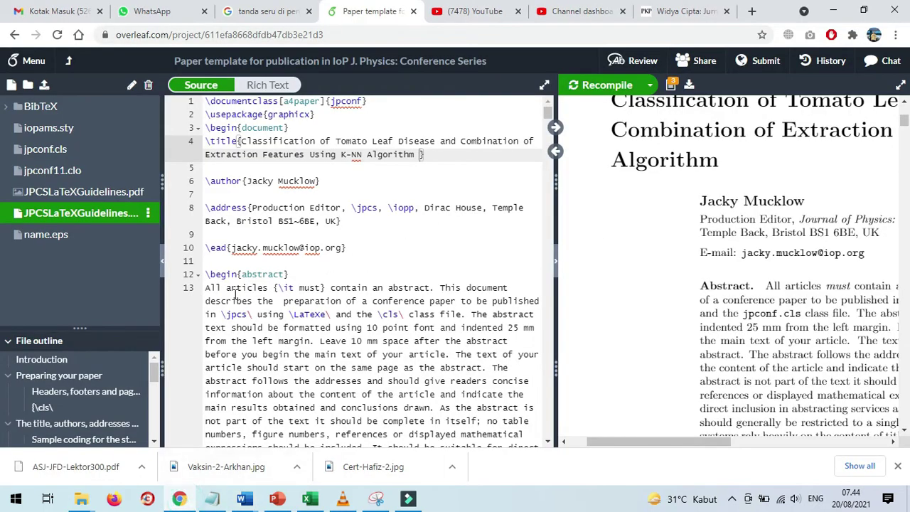
pyautogui.doubleClick(250, 183)
pyautogui.moveTo(293, 184); pyautogui.dragTo(317, 183)
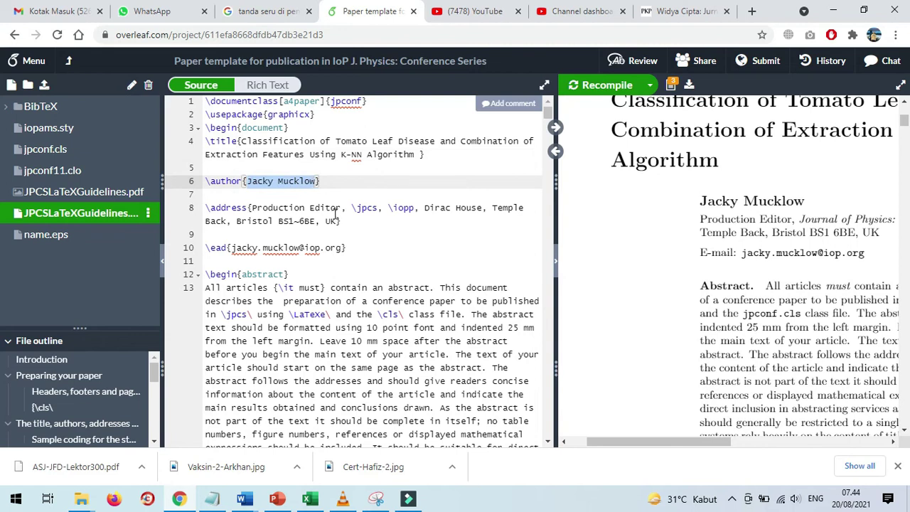
pyautogui.hotkey('ctrl', 'v')
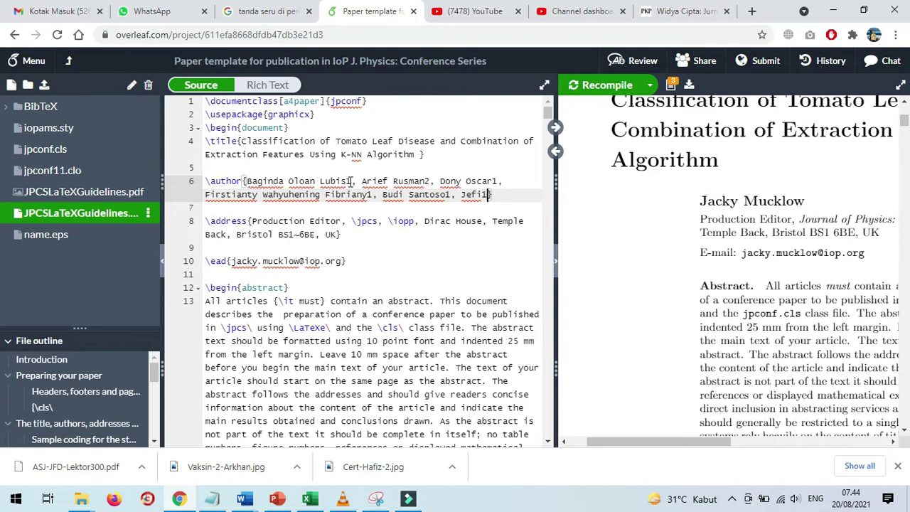
pyautogui.click(606, 86)
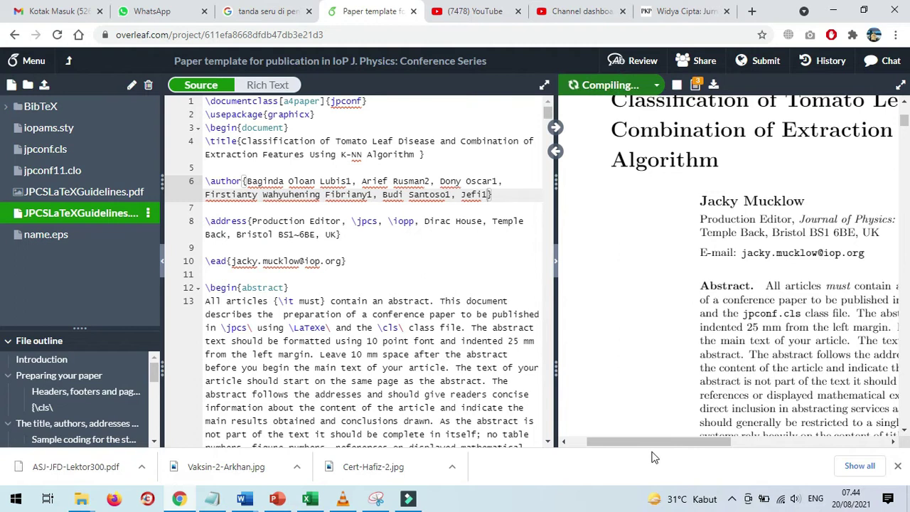
pyautogui.moveTo(658, 447); pyautogui.dragTo(732, 444)
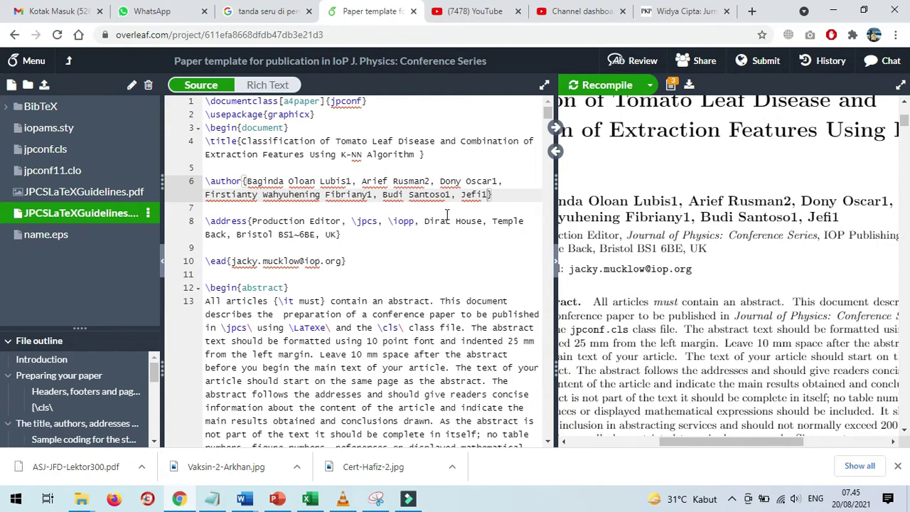
# - Turn the affiliation numbers of the first two authors into superscripts, written as $^1$ and $^2$
pyautogui.click(348, 181)
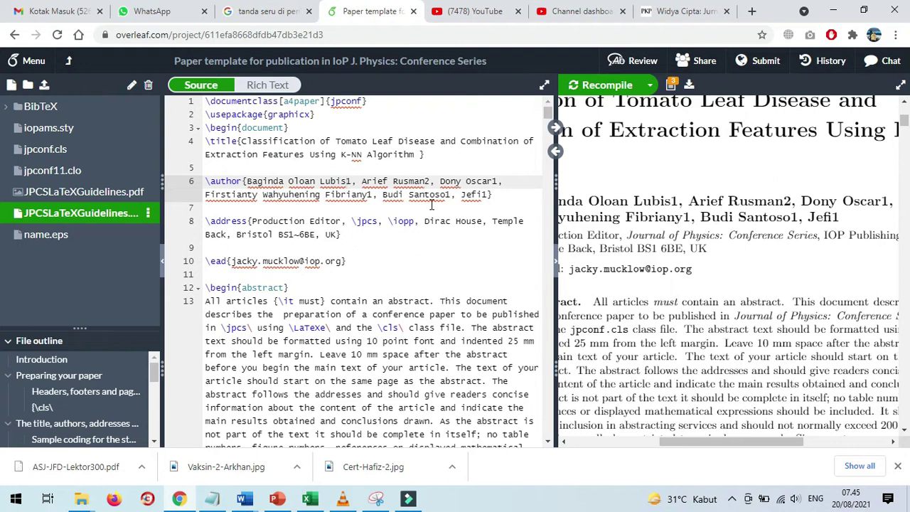
pyautogui.write('$')
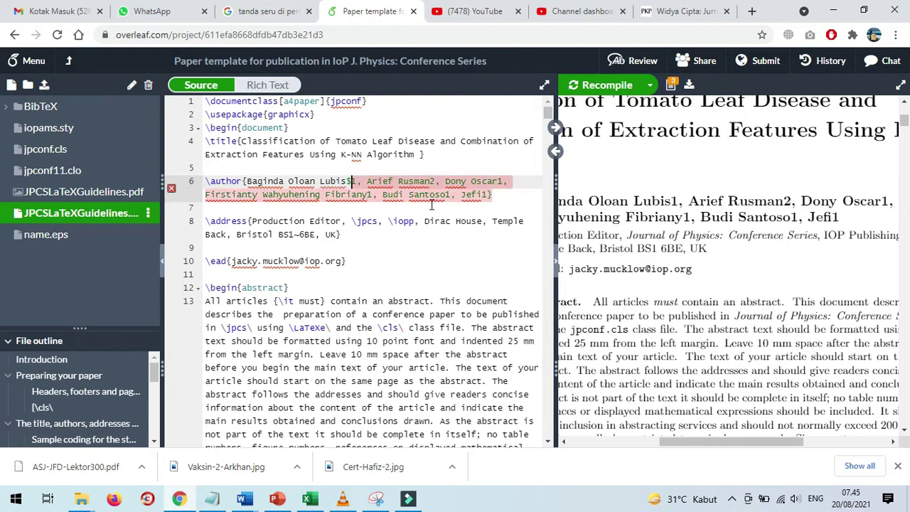
pyautogui.write('^1')
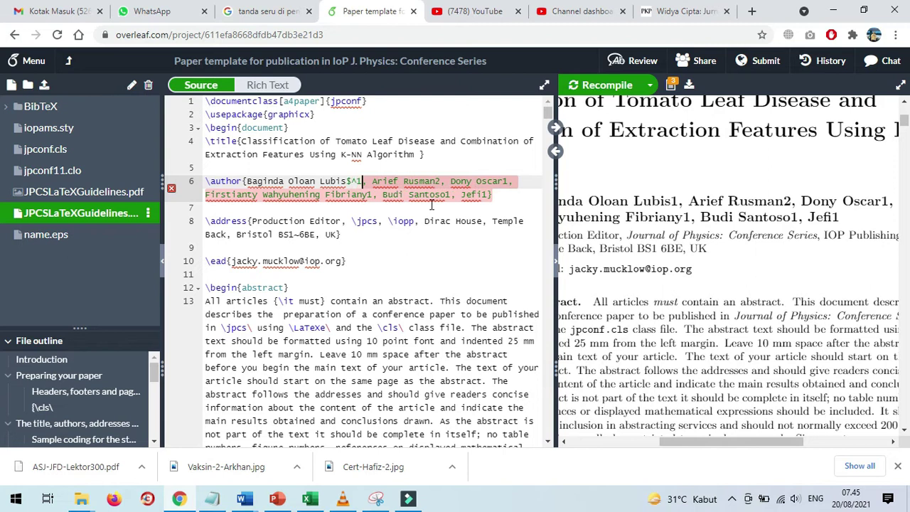
pyautogui.write('$')
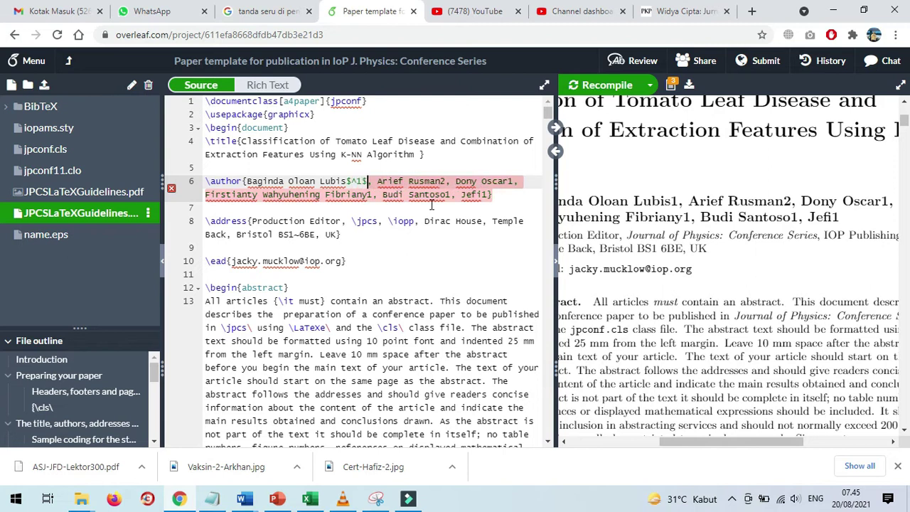
pyautogui.click(441, 183)
pyautogui.write('$^')
pyautogui.press('Right')
pyautogui.write('$')
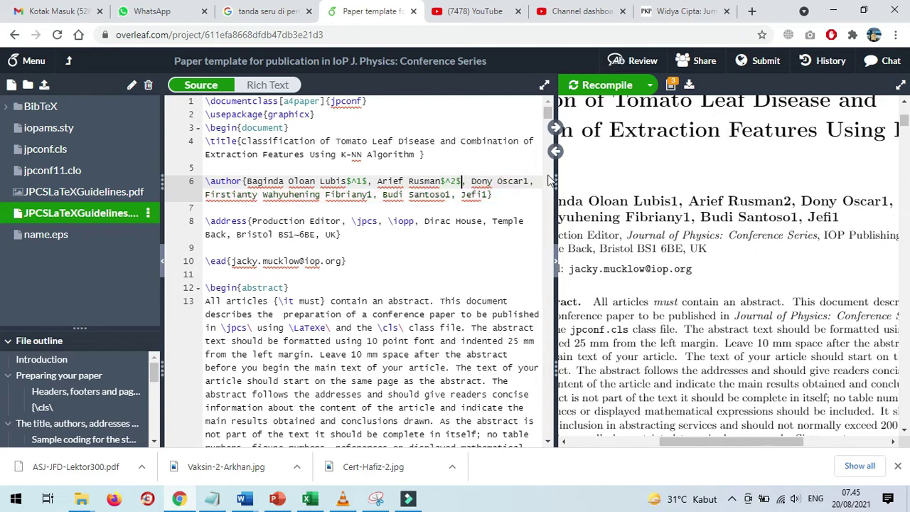
# - Format the affiliation numbers of the third and fourth authors as superscripts with $^1$
pyautogui.click(526, 181)
pyautogui.write('$^')
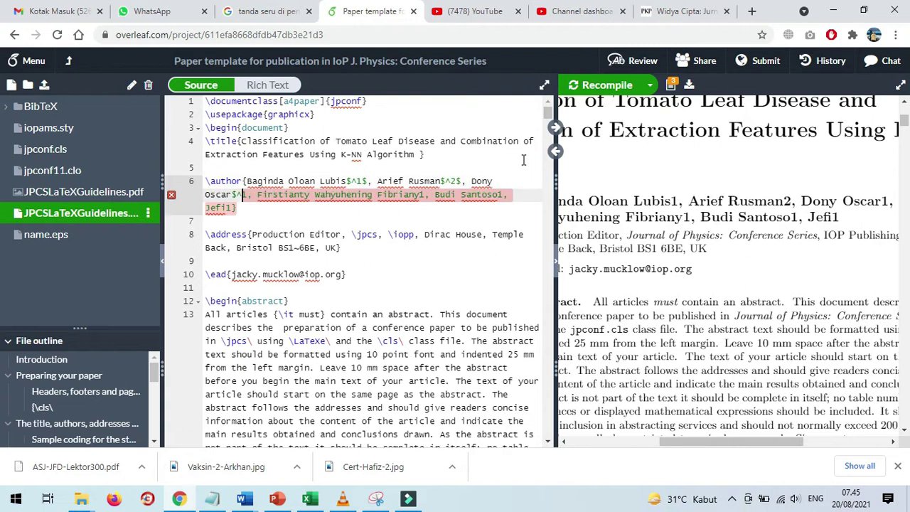
pyautogui.press('Right')
pyautogui.write('$')
pyautogui.press('Right')
pyautogui.press('Right')
pyautogui.press('Right')
pyautogui.press('Right')
pyautogui.press('Right')
pyautogui.press('Right')
pyautogui.press('Right')
pyautogui.press('Right')
pyautogui.press('Right')
pyautogui.press('Right')
pyautogui.press('Right')
pyautogui.press('Right')
pyautogui.press('Right')
pyautogui.press('Right')
pyautogui.press('Right')
pyautogui.press('Right')
pyautogui.press('Right')
pyautogui.press('Right')
pyautogui.press('Right')
pyautogui.press('Right')
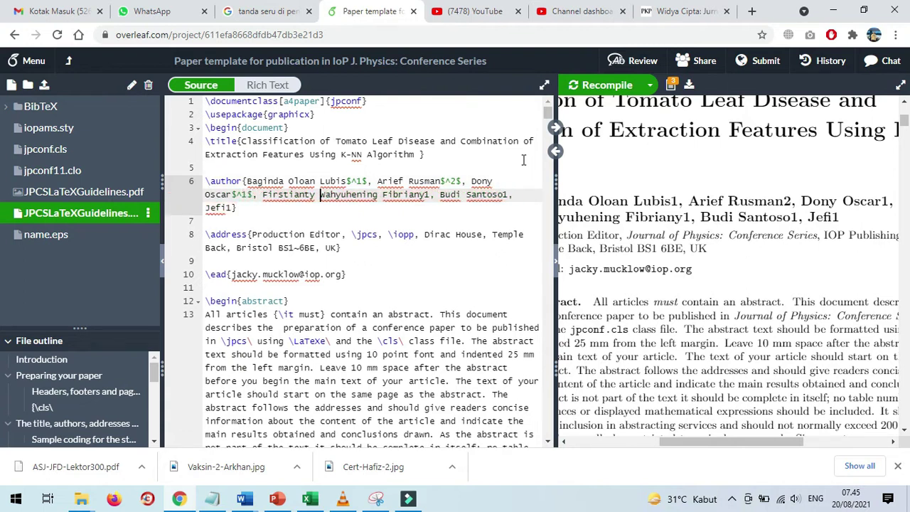
pyautogui.press('Right')
pyautogui.press('Right')
pyautogui.press('Right')
pyautogui.write('$^')
pyautogui.press('Right')
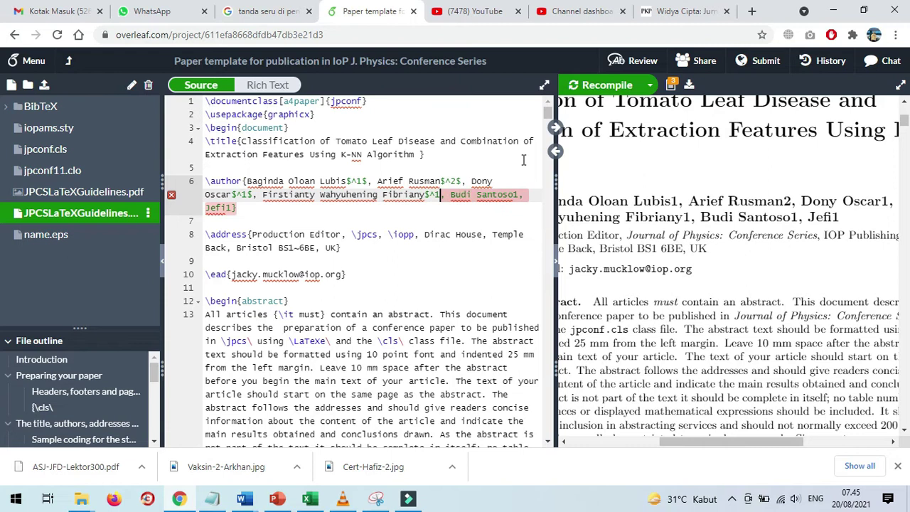
pyautogui.write('$')
# - Format the affiliation numbers of the last two authors as superscripts with $^1$ and recompile the PDF
pyautogui.press('Right')
pyautogui.press('Right')
pyautogui.press('Right')
pyautogui.press('Right')
pyautogui.press('Right')
pyautogui.press('Right')
pyautogui.press('Right')
pyautogui.press('Right')
pyautogui.press('Right')
pyautogui.press('Right')
pyautogui.press('Right')
pyautogui.press('Right')
pyautogui.press('Right')
pyautogui.write('$^')
pyautogui.press('Right')
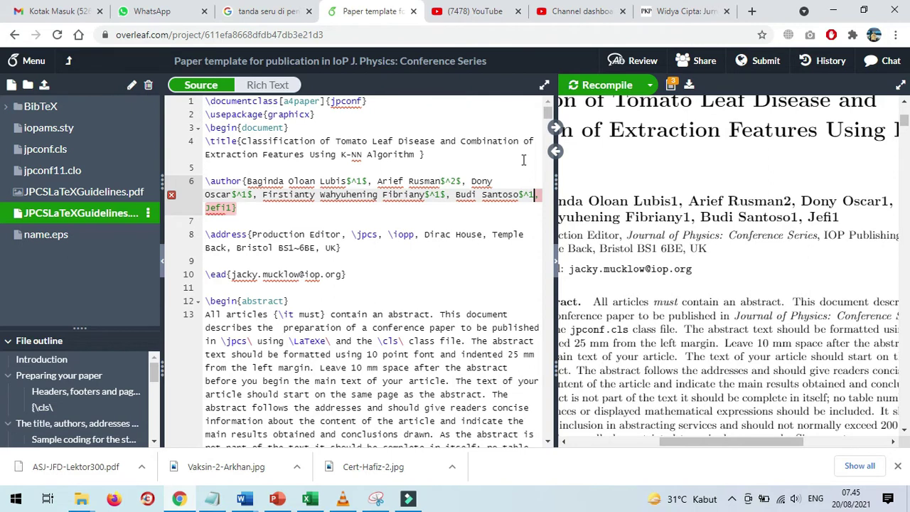
pyautogui.write('$')
pyautogui.press('Right')
pyautogui.press('Right')
pyautogui.press('Right')
pyautogui.press('Right')
pyautogui.press('Right')
pyautogui.press('Right')
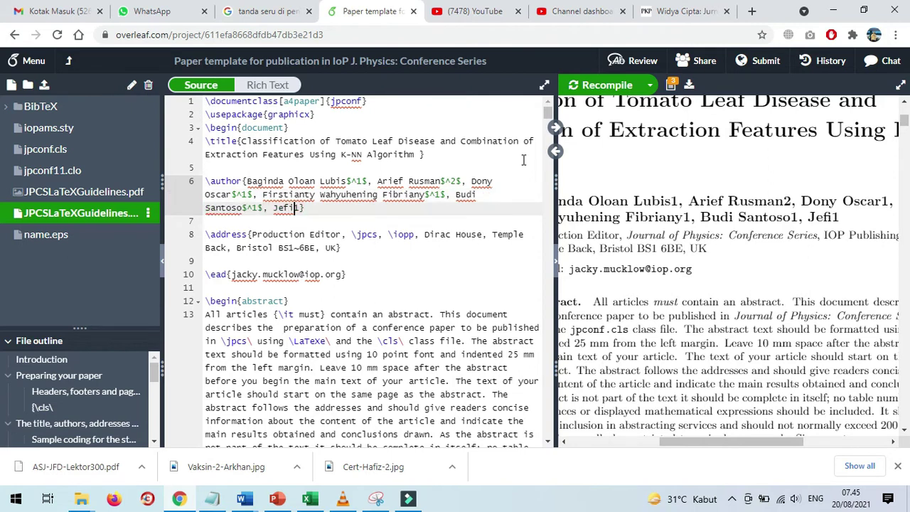
pyautogui.write('$^')
pyautogui.press('Right')
pyautogui.write('$')
pyautogui.click(608, 86)
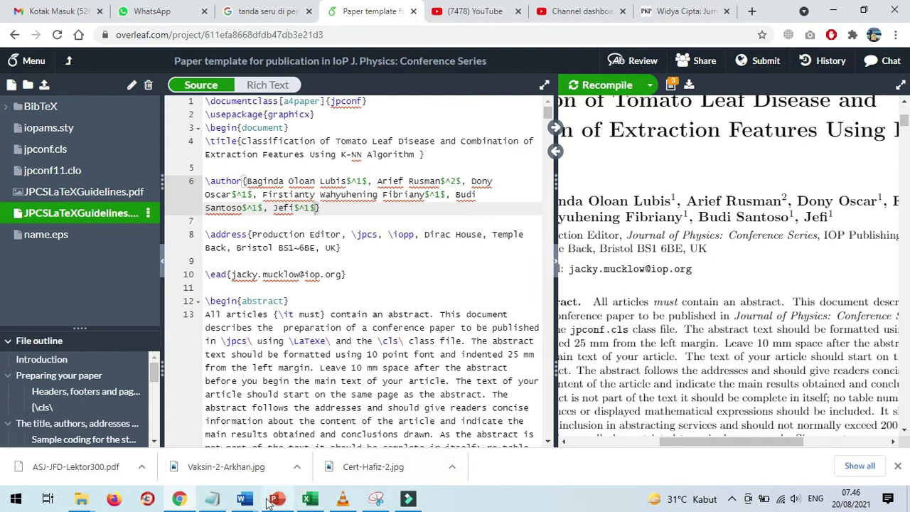
# - Switch to the Word manuscript and copy the first affiliation line, "1 Universitas Bina Sarana Informatika, Indonesia"
pyautogui.moveTo(246, 501)
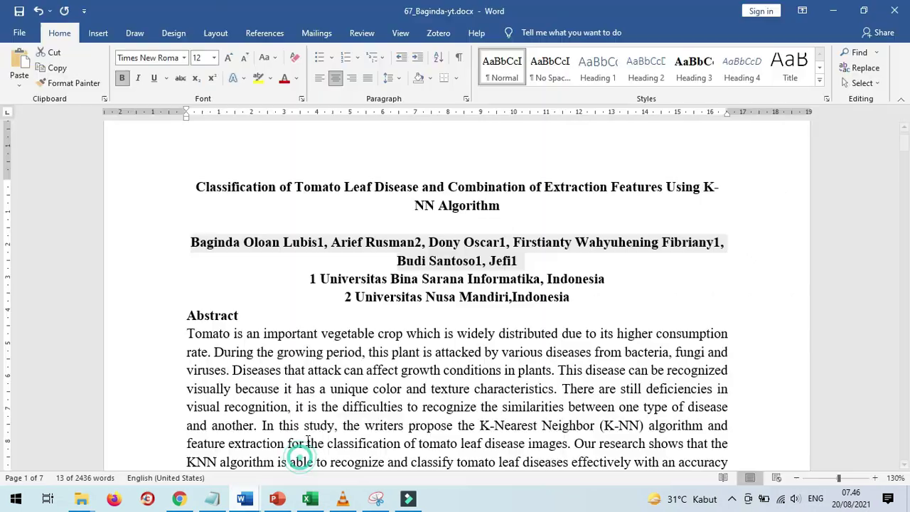
pyautogui.click(304, 462)
pyautogui.moveTo(321, 279); pyautogui.dragTo(614, 279)
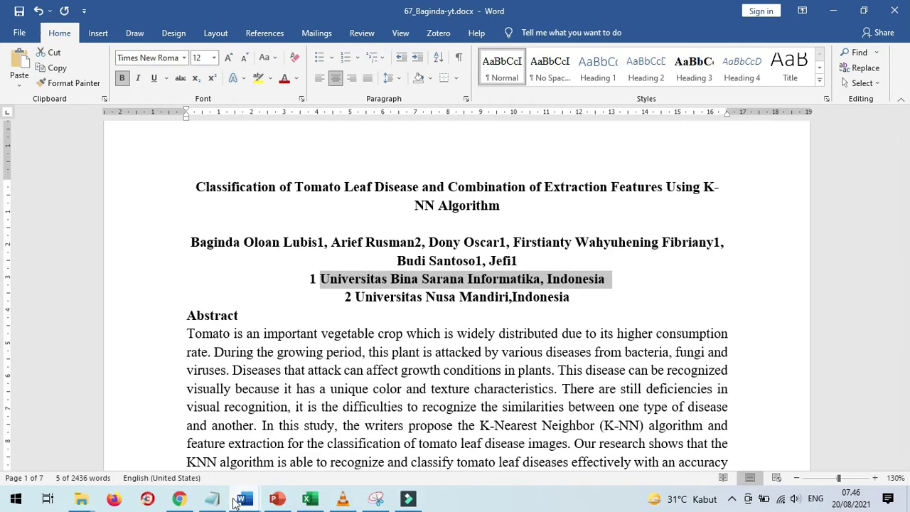
pyautogui.click(350, 280)
pyautogui.moveTo(606, 282); pyautogui.dragTo(313, 283)
pyautogui.hotkey('ctrl', 'c')
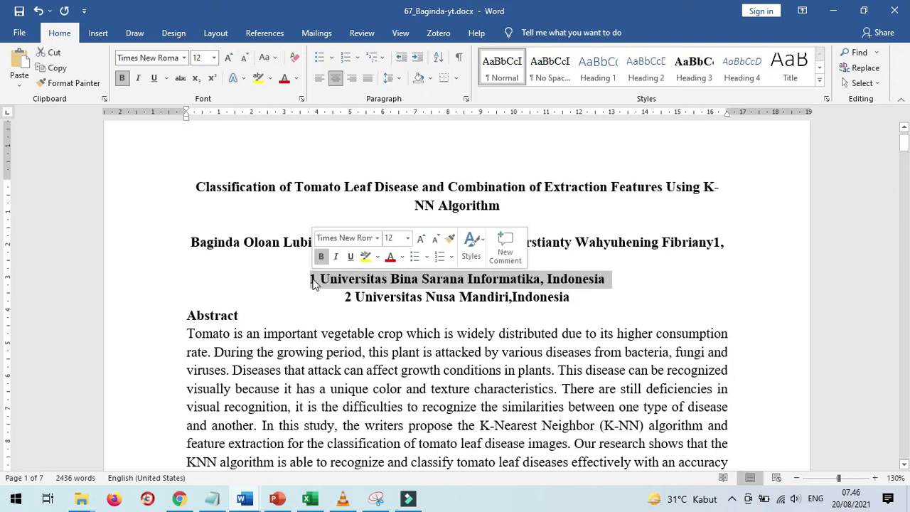
# - Return to Overleaf, replace the sample text in \address with the copied affiliation and write its number as the superscript $^1$
pyautogui.click(180, 499)
pyautogui.click(253, 234)
pyautogui.moveTo(252, 233); pyautogui.dragTo(338, 247)
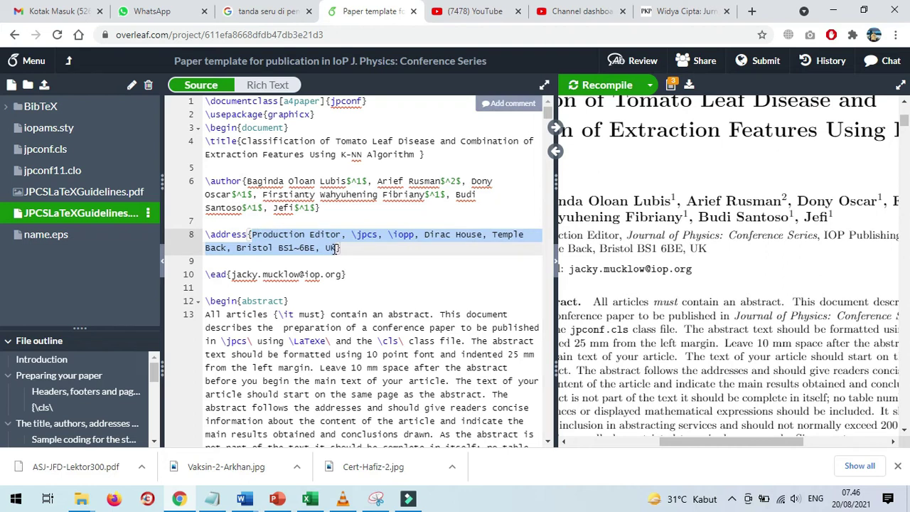
pyautogui.hotkey('ctrl', 'v')
pyautogui.click(253, 235)
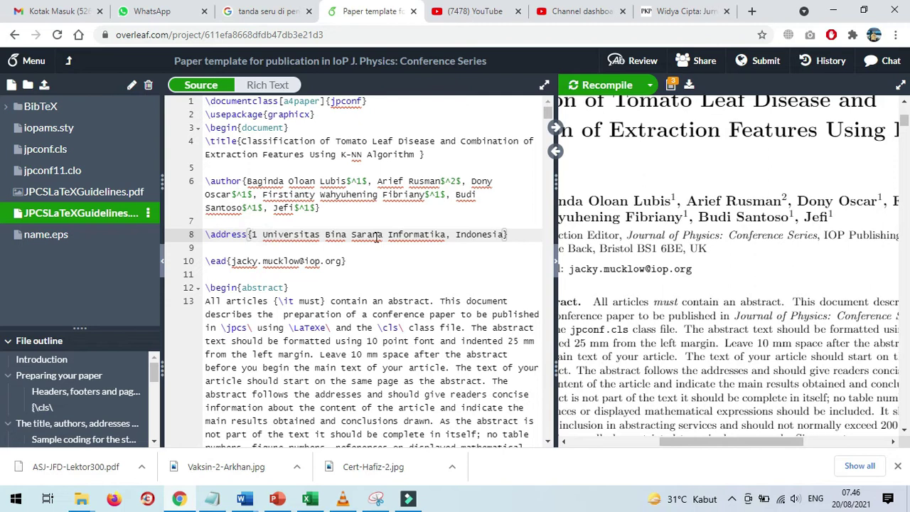
pyautogui.write('$^')
pyautogui.press('Right')
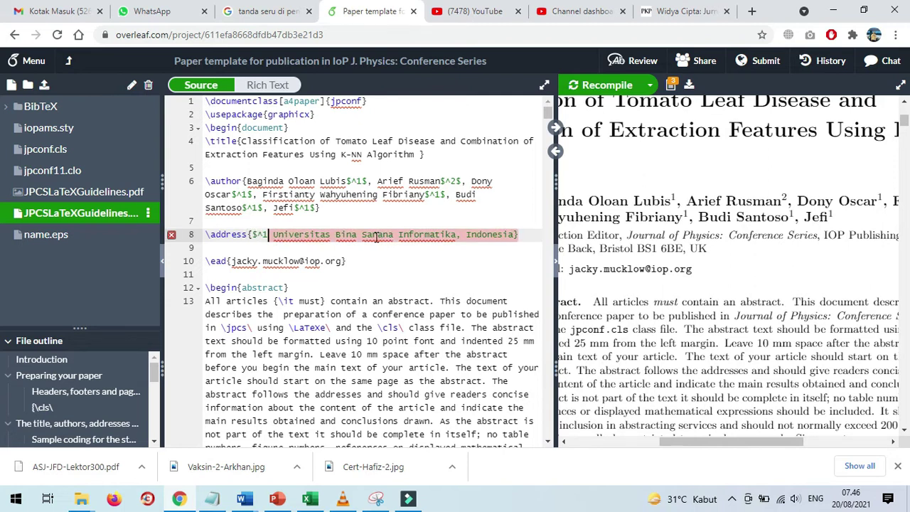
pyautogui.write('$')
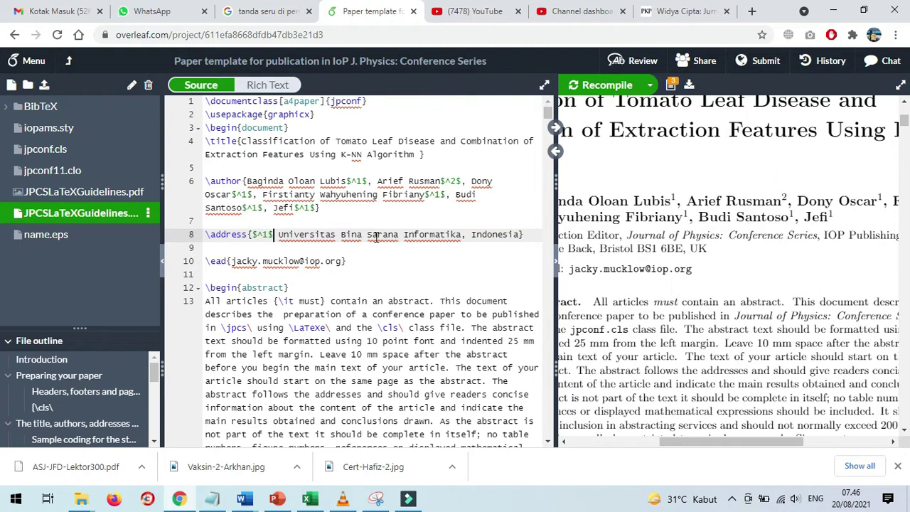
# - Add a second, empty \address{} command on a new line below the first affiliation
pyautogui.click(526, 234)
pyautogui.press('Return')
pyautogui.write('\\')
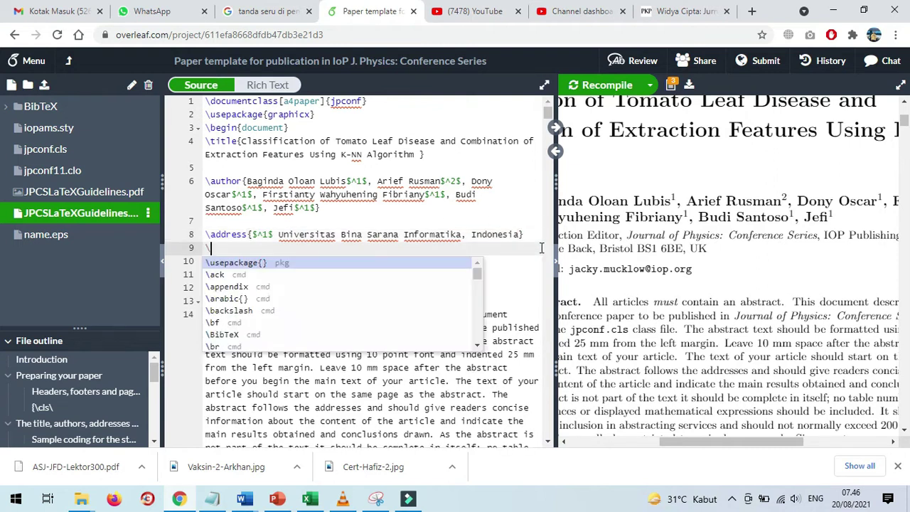
pyautogui.write('add')
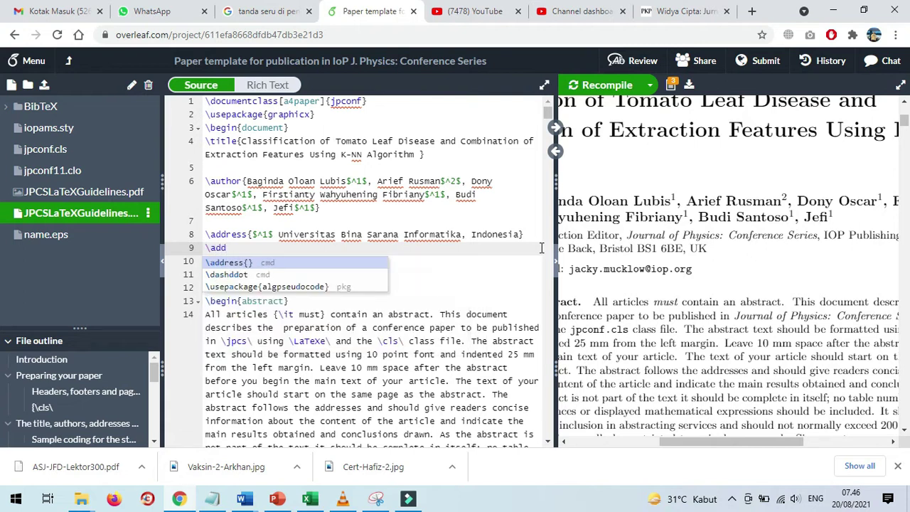
pyautogui.press('Return')
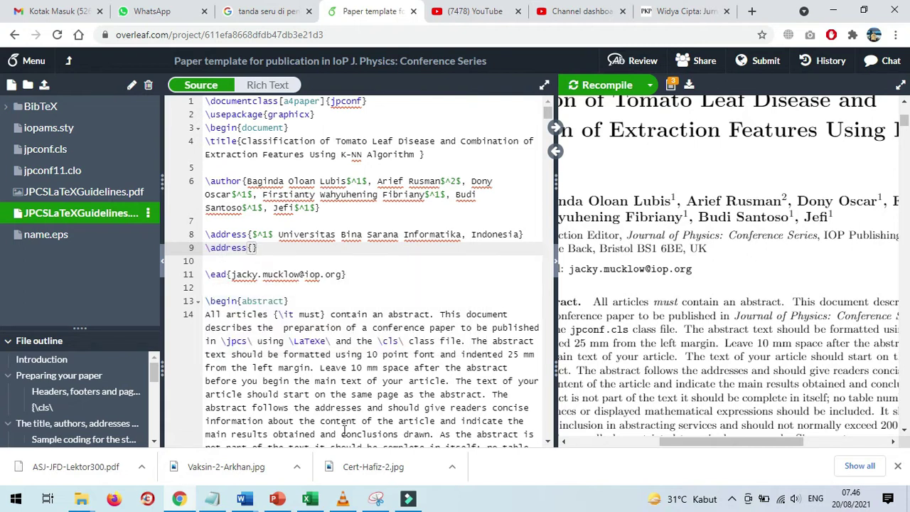
# - In the Word manuscript, add a space before "Indonesia" in the second affiliation and copy the line "2 Universitas Nusa Mandiri, Indonesia"
pyautogui.click(245, 499)
pyautogui.click(320, 412)
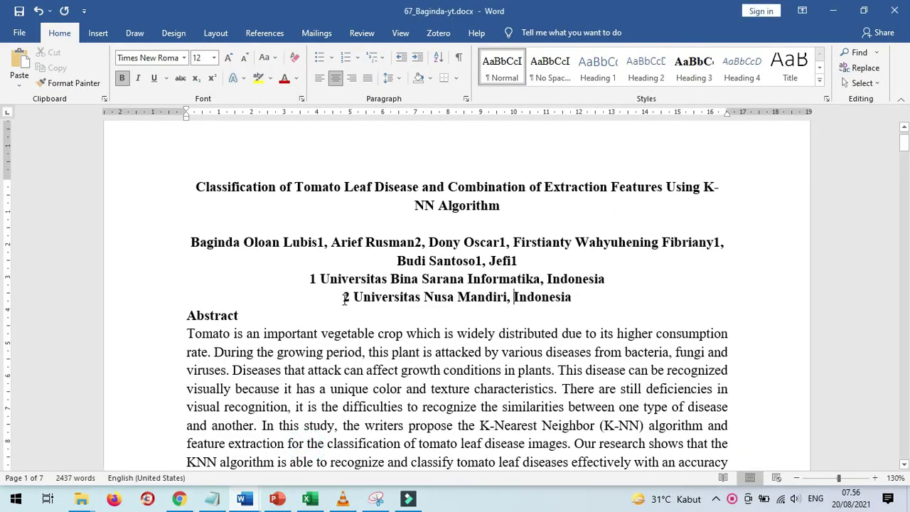
pyautogui.moveTo(344, 299); pyautogui.dragTo(564, 299)
pyautogui.hotkey('ctrl', 'c')
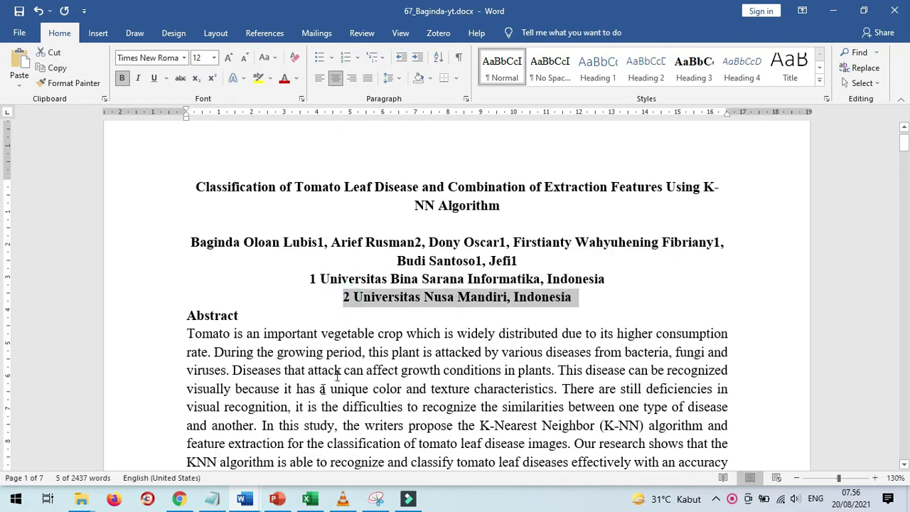
# - Back in Overleaf, paste the second affiliation into the empty \address and write its number as the superscript $^2$
pyautogui.click(181, 499)
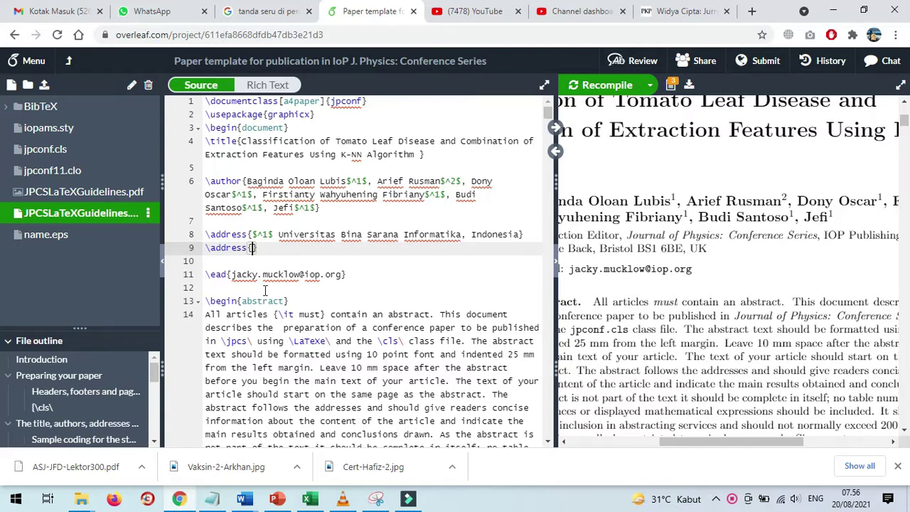
pyautogui.click(253, 247)
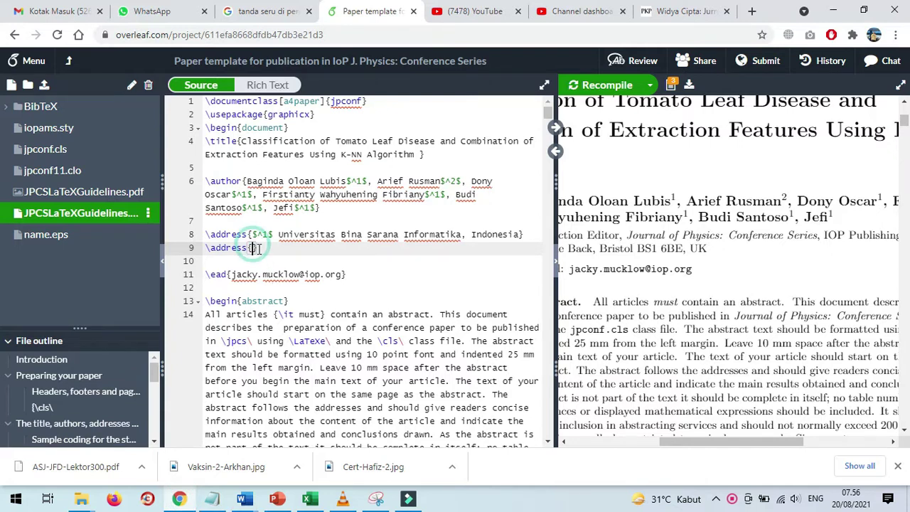
pyautogui.hotkey('ctrl', 'v')
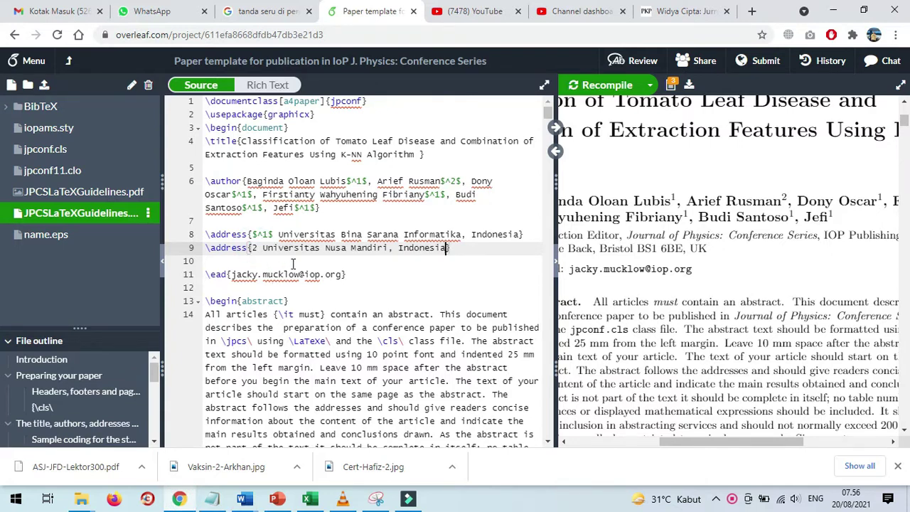
pyautogui.click(254, 247)
pyautogui.write('2')
pyautogui.write('$')
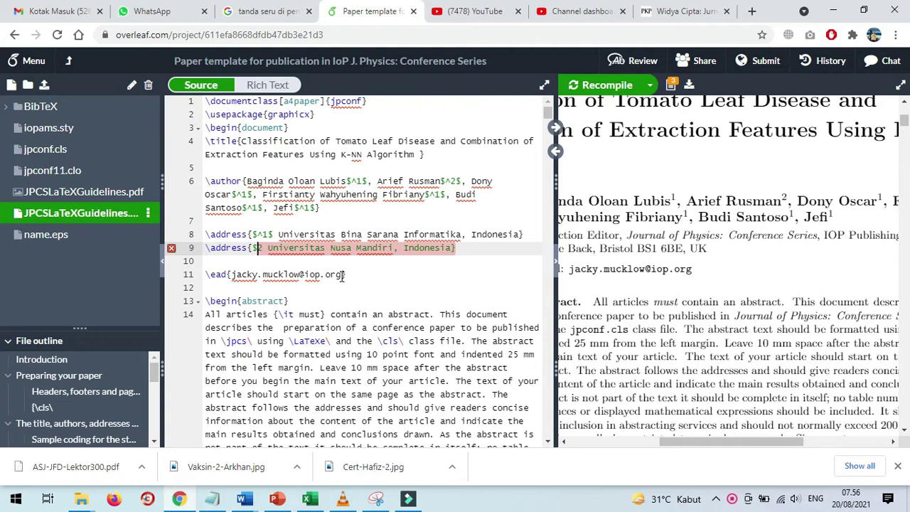
pyautogui.write('^')
pyautogui.press('Right')
pyautogui.write('$')
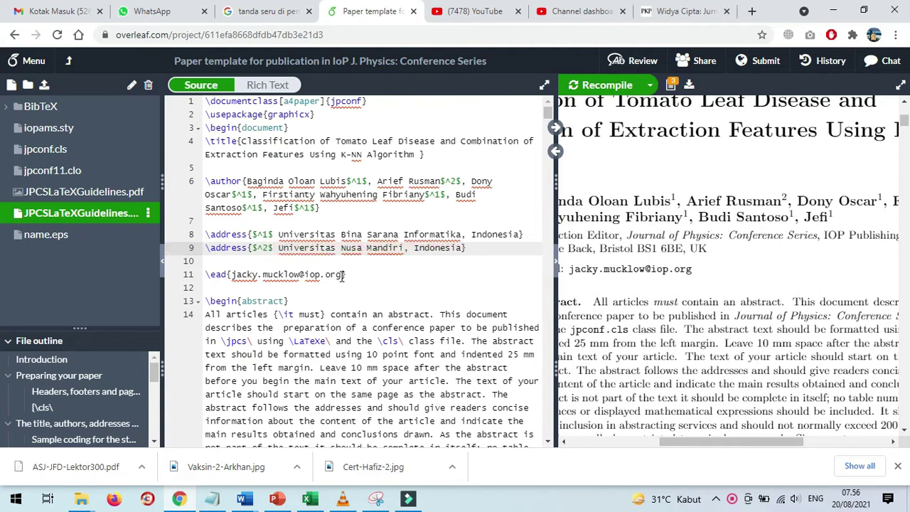
# - Switch to the Word manuscript and copy the author's e-mail address given below the abstract
pyautogui.scroll(-1, 361, 261)
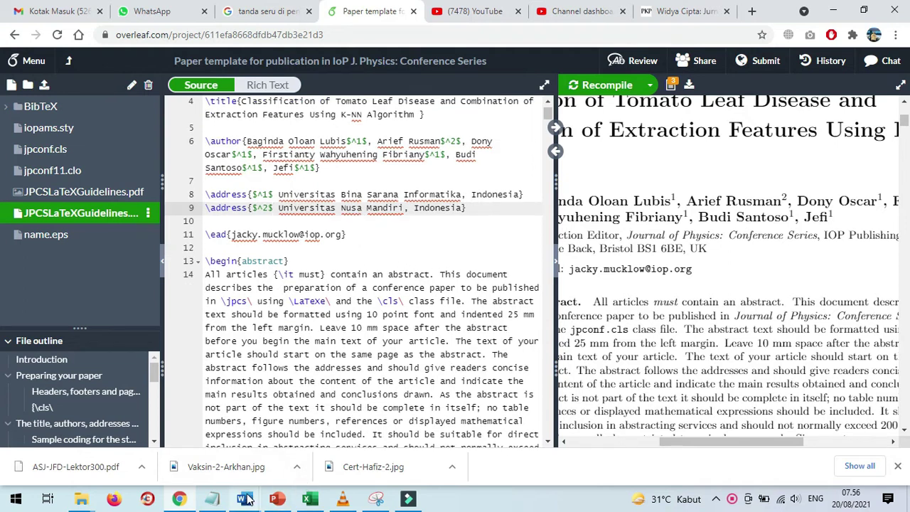
pyautogui.moveTo(251, 500)
pyautogui.click(305, 473)
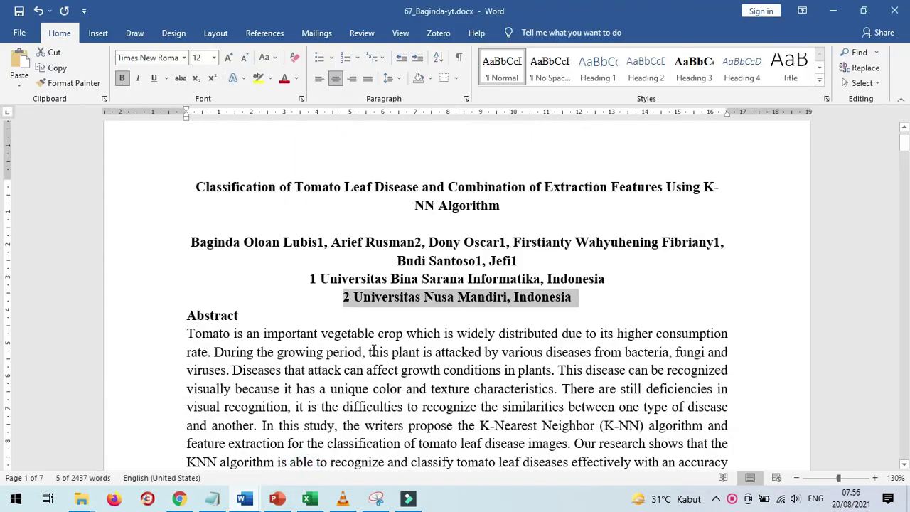
pyautogui.scroll(-3, 381, 319)
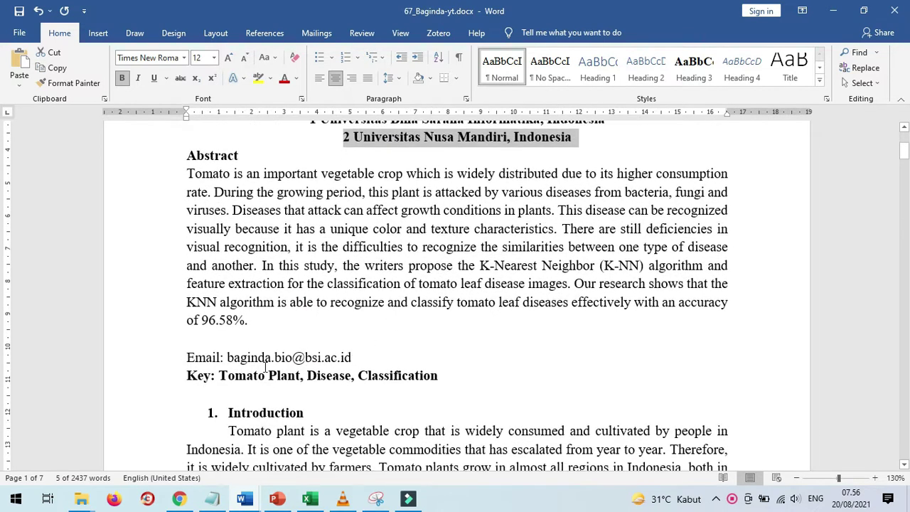
pyautogui.moveTo(229, 357); pyautogui.dragTo(357, 355)
pyautogui.hotkey('ctrl', 'c')
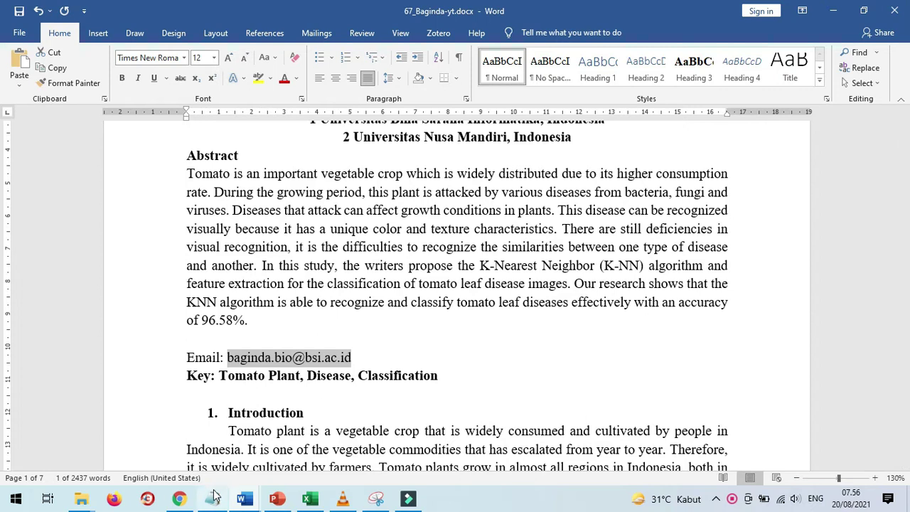
# - Return to Overleaf and replace the sample address in \ead with the copied author e-mail
pyautogui.click(189, 501)
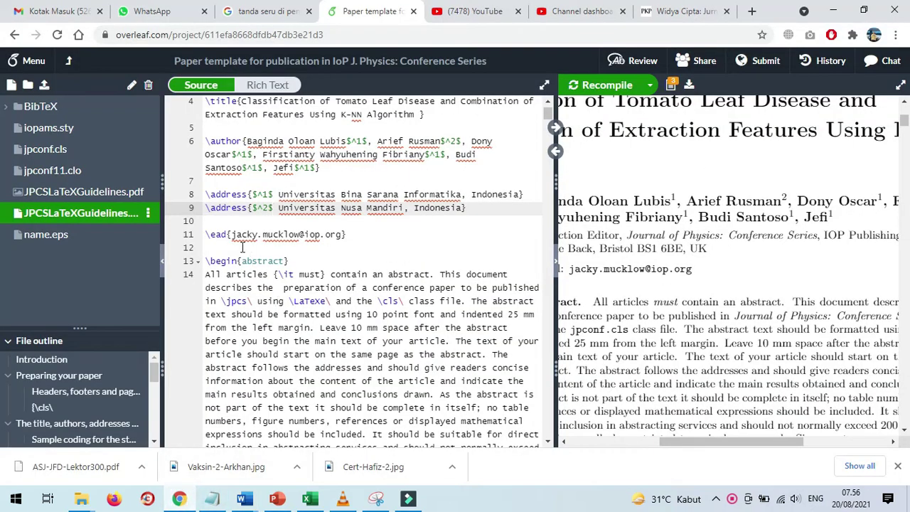
pyautogui.moveTo(232, 237); pyautogui.dragTo(345, 236)
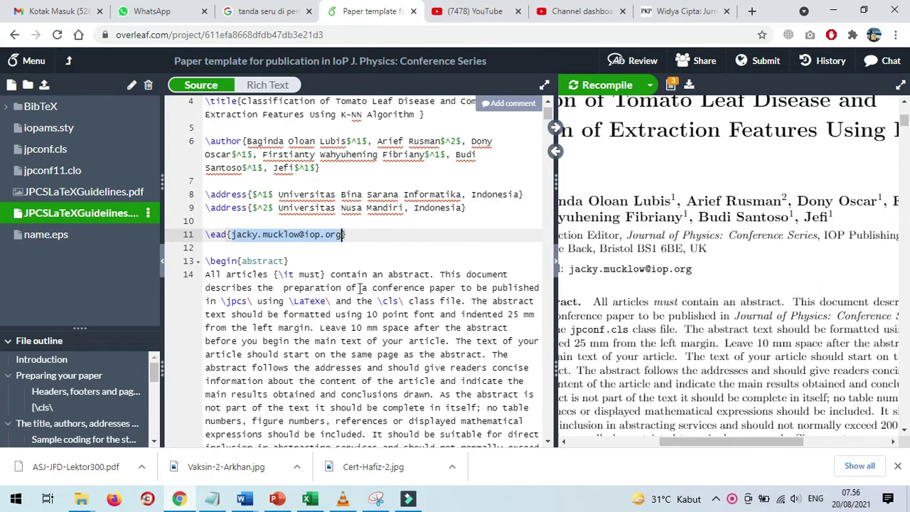
pyautogui.hotkey('ctrl', 'v')
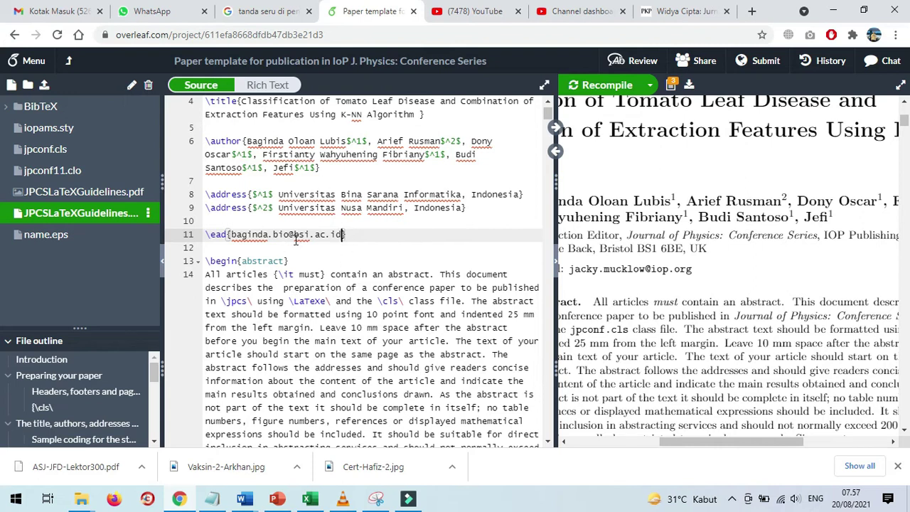
# - Mark the first author as corresponding author by changing the superscript to $^{1*}$, recompile, and check the heading in the PDF preview
pyautogui.scroll(1, 347, 203)
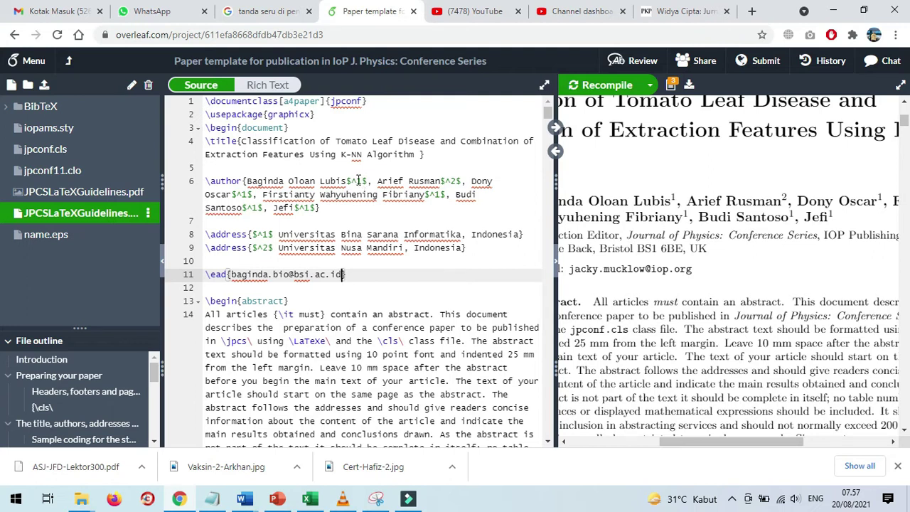
pyautogui.click(362, 181)
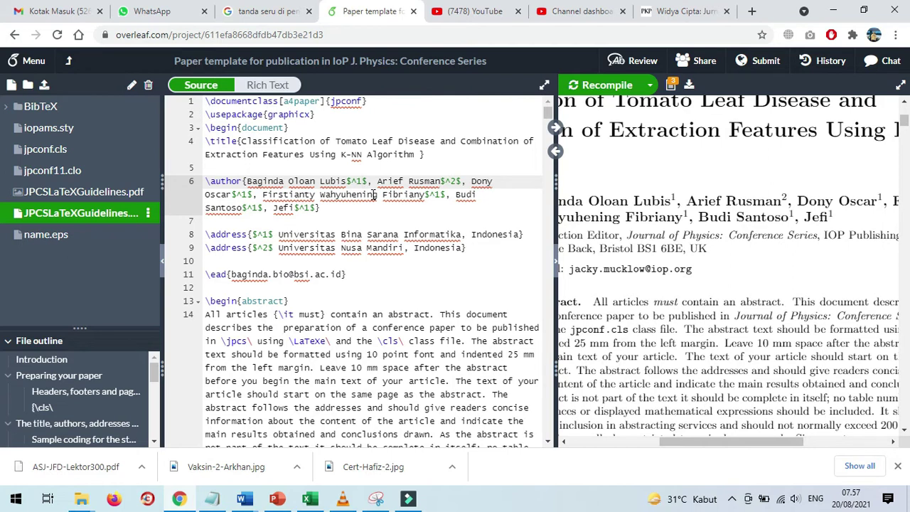
pyautogui.write('*')
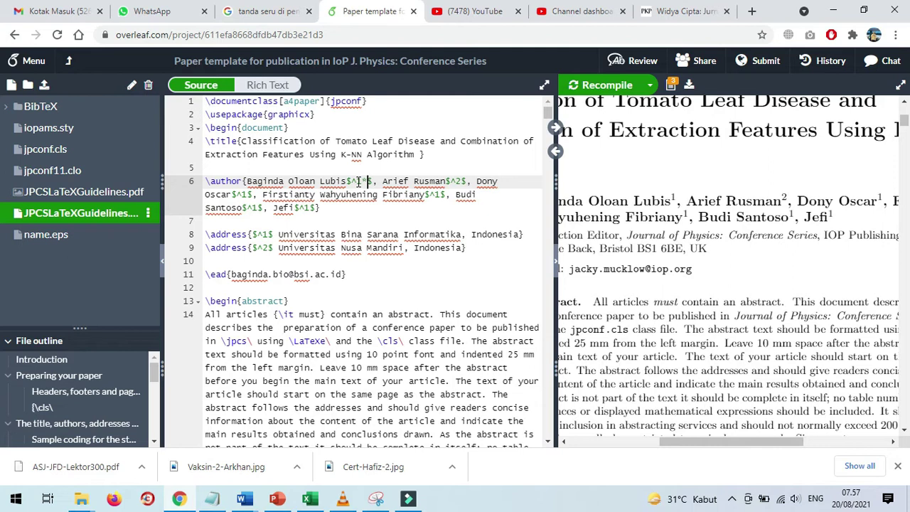
pyautogui.click(357, 180)
pyautogui.write('{')
pyautogui.press('Right')
pyautogui.press('Right')
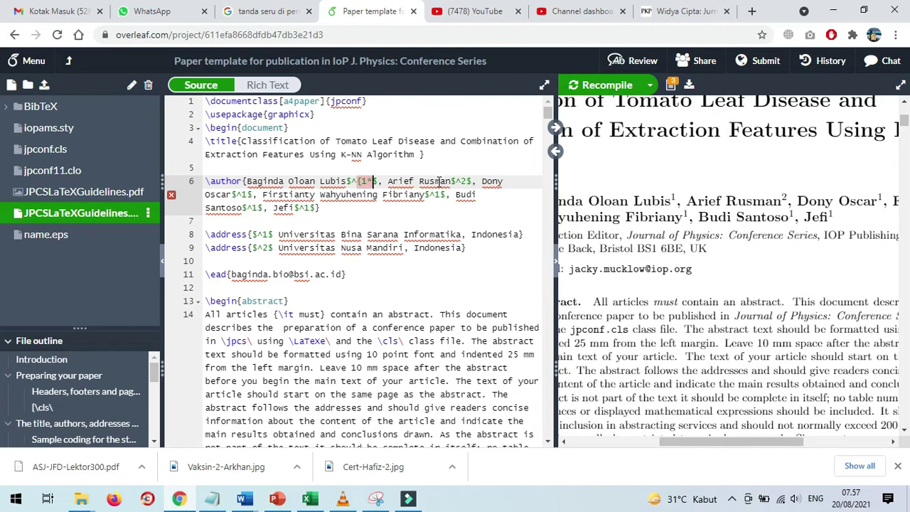
pyautogui.write('}')
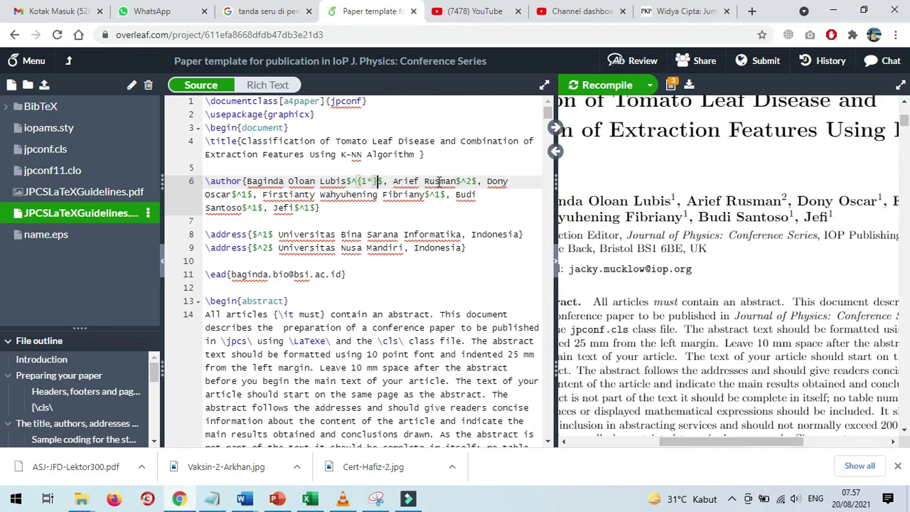
pyautogui.click(608, 88)
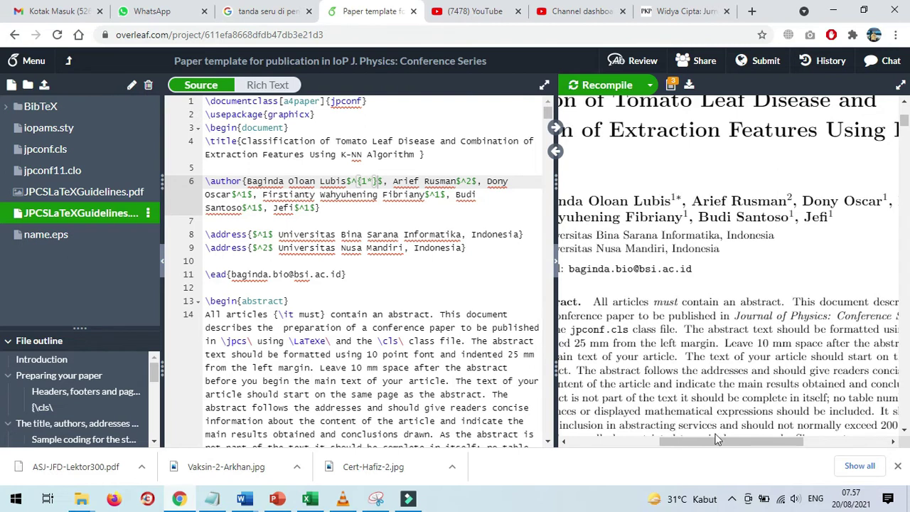
pyautogui.moveTo(717, 440); pyautogui.dragTo(658, 436)
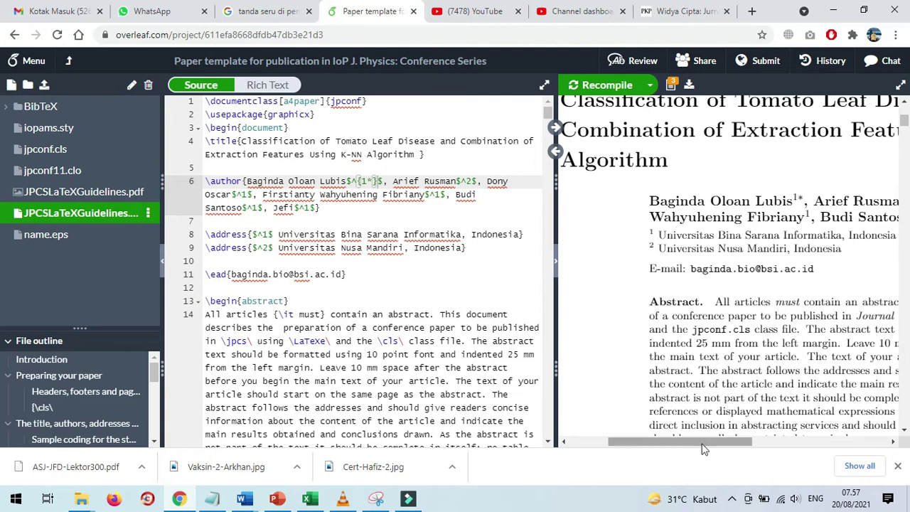
# - Locate the sample abstract in the LaTeX source, then switch to the Word manuscript and copy its whole abstract paragraph
pyautogui.scroll(-1, 362, 280)
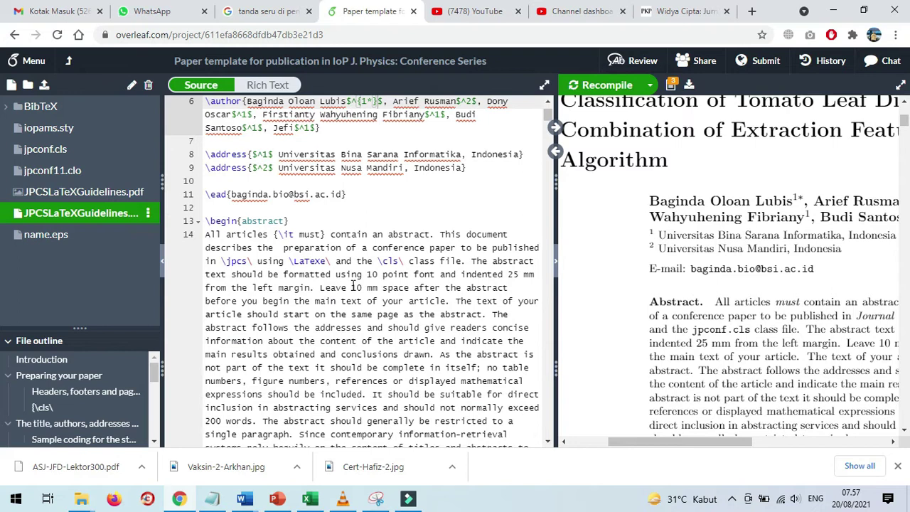
pyautogui.scroll(-1, 353, 287)
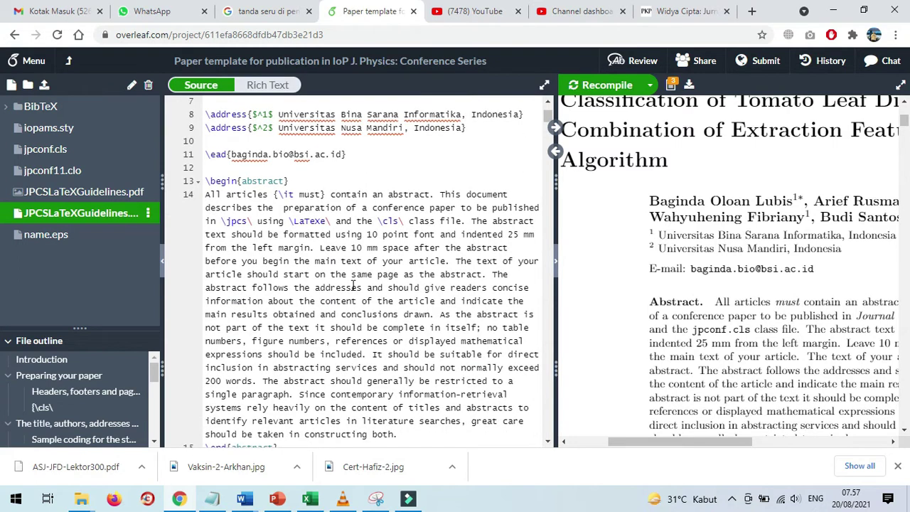
pyautogui.scroll(-1, 353, 287)
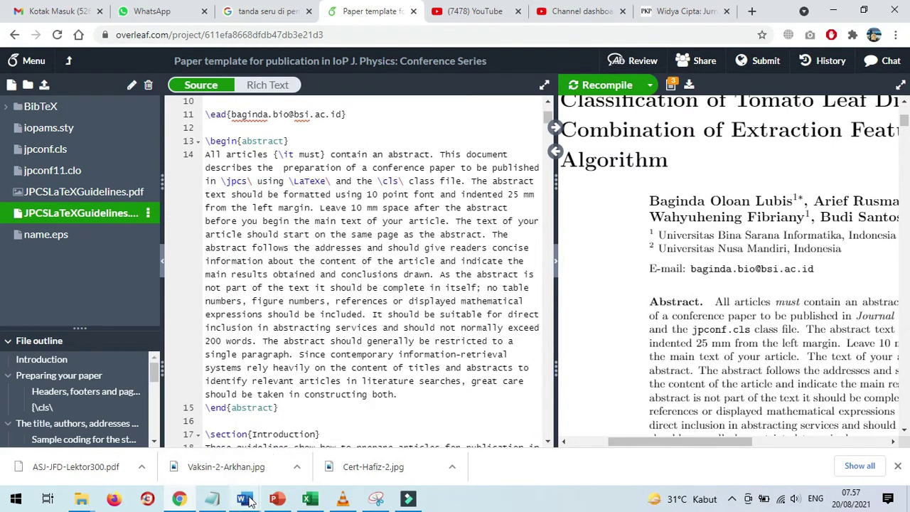
pyautogui.moveTo(248, 502)
pyautogui.click(311, 455)
pyautogui.scroll(-2, 418, 274)
pyautogui.scroll(2, 319, 243)
pyautogui.moveTo(188, 173); pyautogui.dragTo(254, 320)
pyautogui.hotkey('ctrl', 'c')
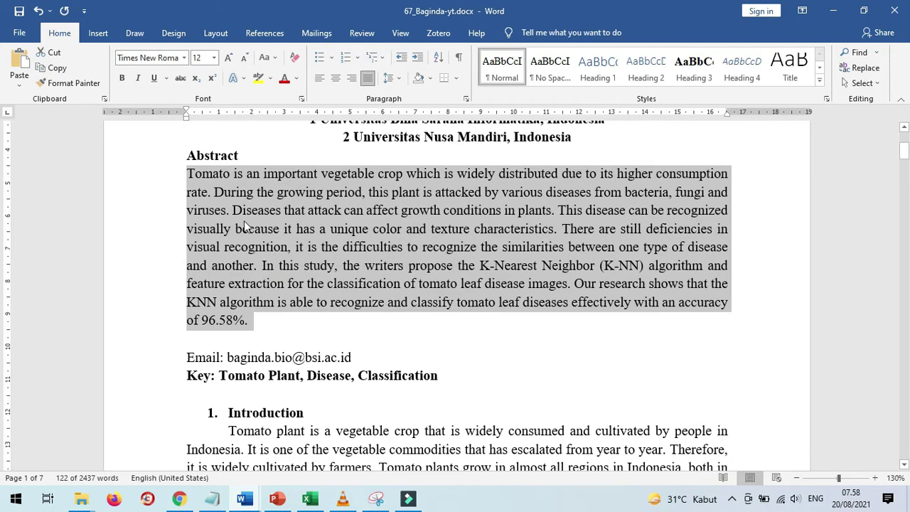
# - Return to Overleaf, replace the sample abstract text with the copied abstract, and recompile to check its ending in the PDF preview
pyautogui.click(179, 500)
pyautogui.moveTo(206, 154); pyautogui.dragTo(415, 395)
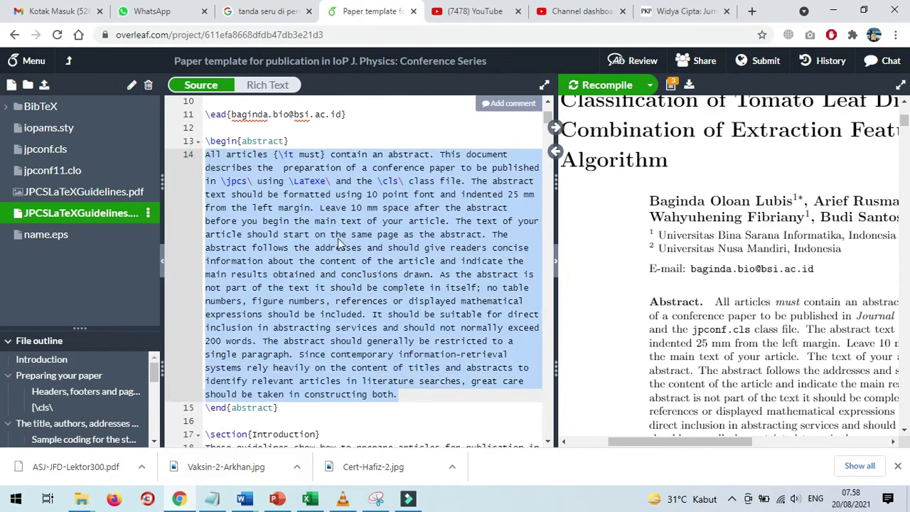
pyautogui.hotkey('ctrl', 'v')
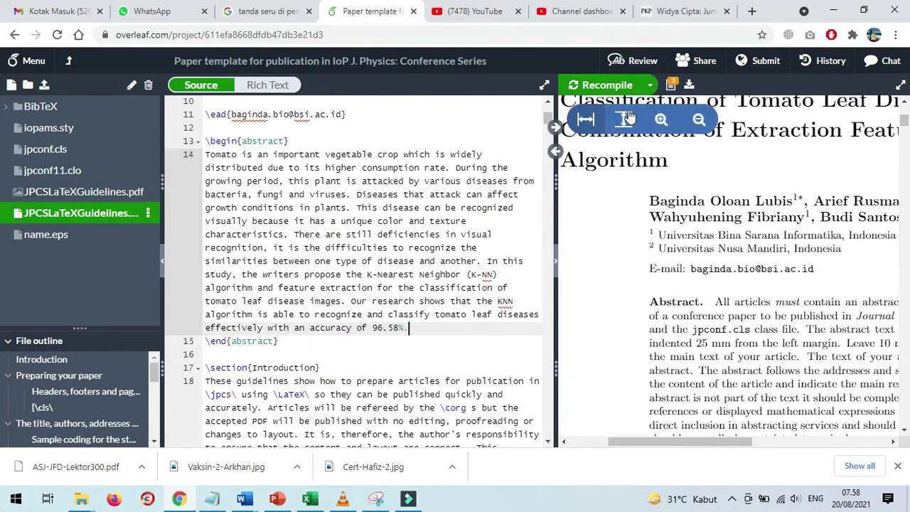
pyautogui.click(608, 87)
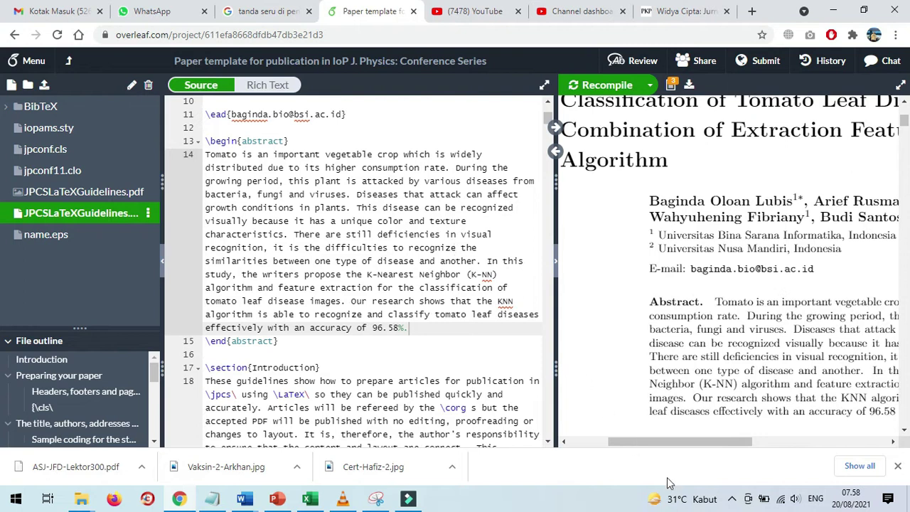
pyautogui.moveTo(694, 443); pyautogui.dragTo(749, 449)
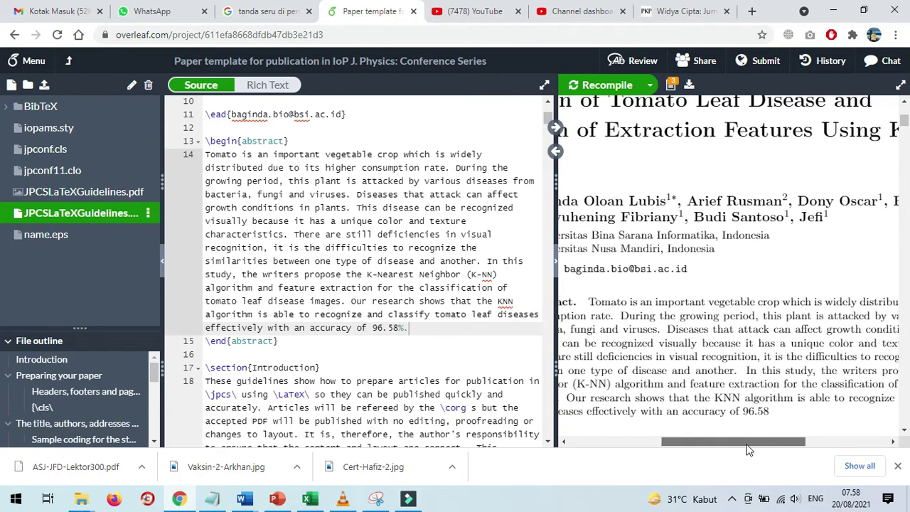
# - Escape the percent sign after 96.58 in the abstract with a backslash and recompile the document
pyautogui.scroll(-1, 411, 247)
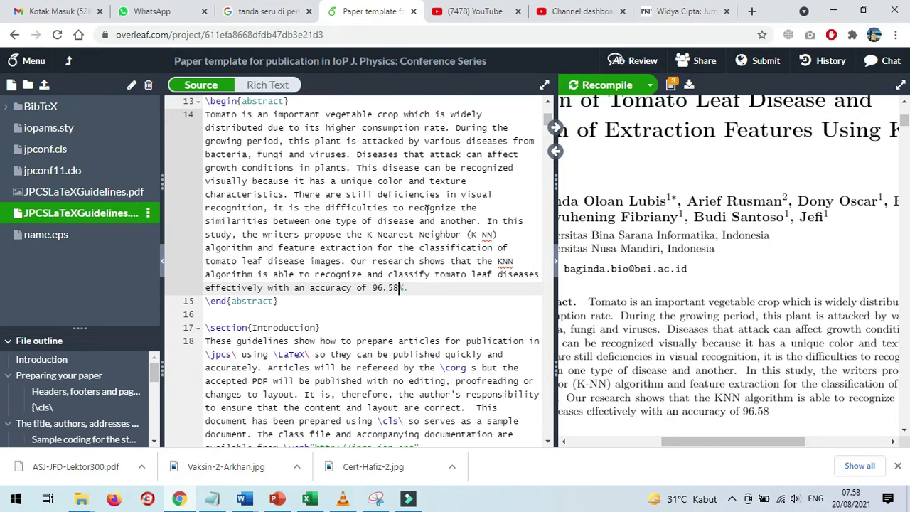
pyautogui.write('\\')
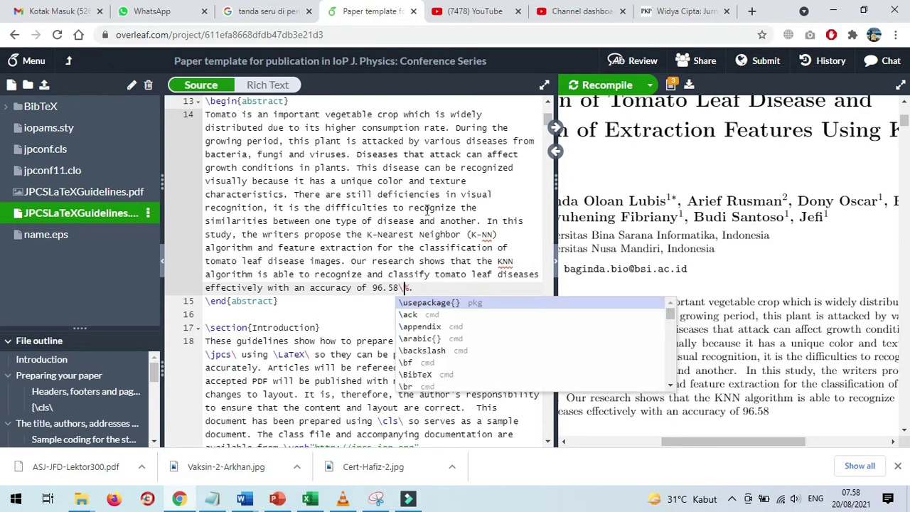
pyautogui.click(420, 180)
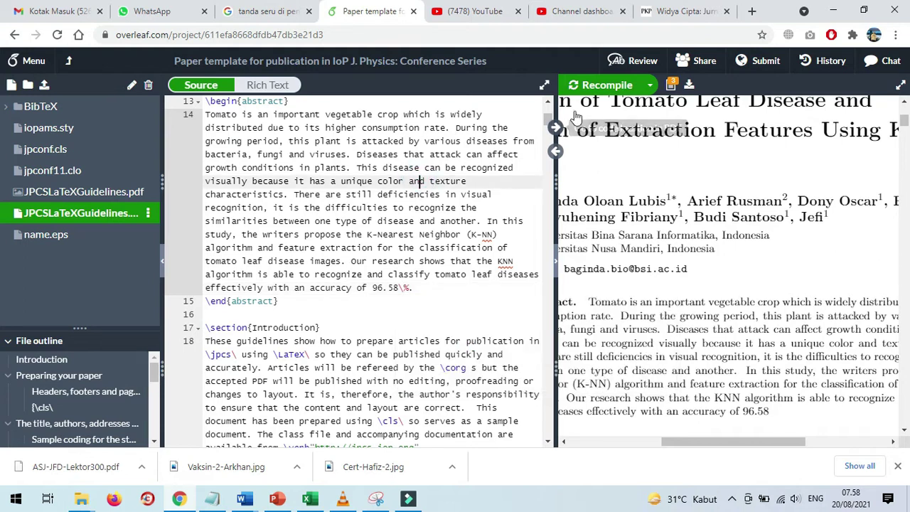
pyautogui.click(598, 85)
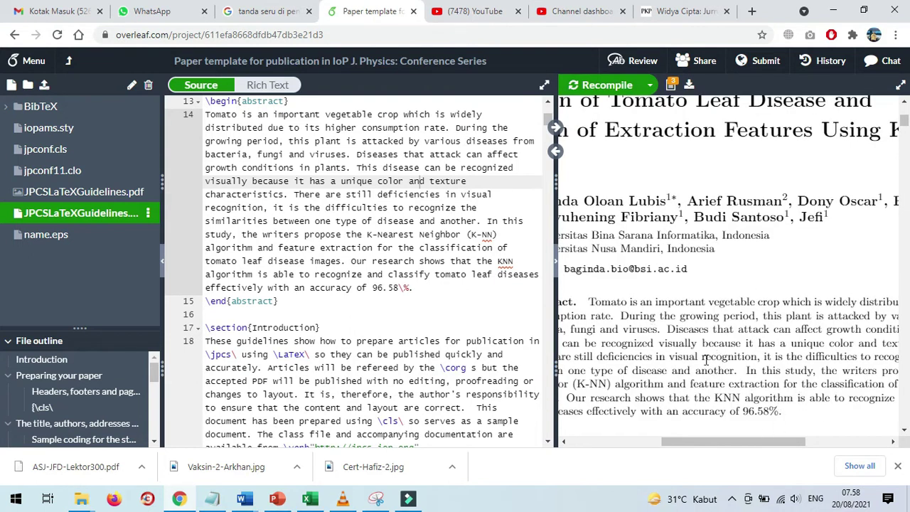
# - Switch to the Word manuscript 67_Baginda-yt.docx and copy the first three Introduction paragraphs, through the one citing [3]
pyautogui.scroll(-3, 320, 245)
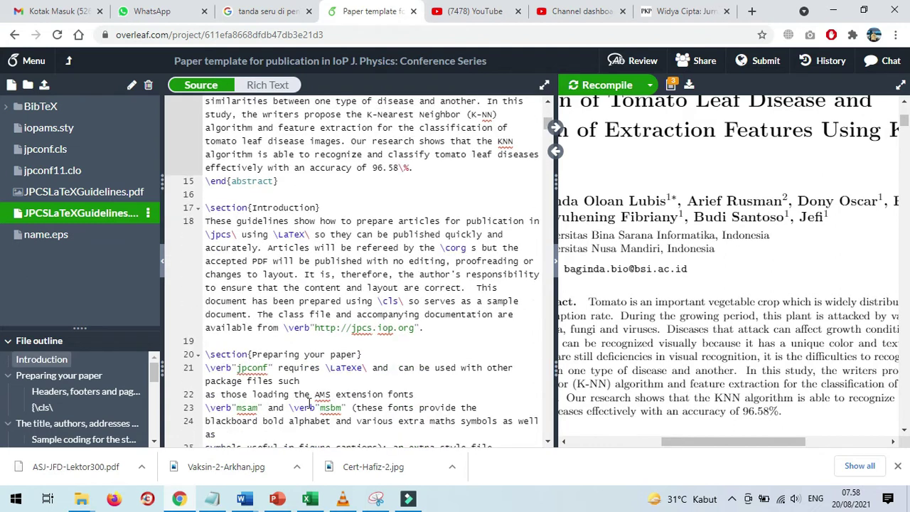
pyautogui.moveTo(247, 501)
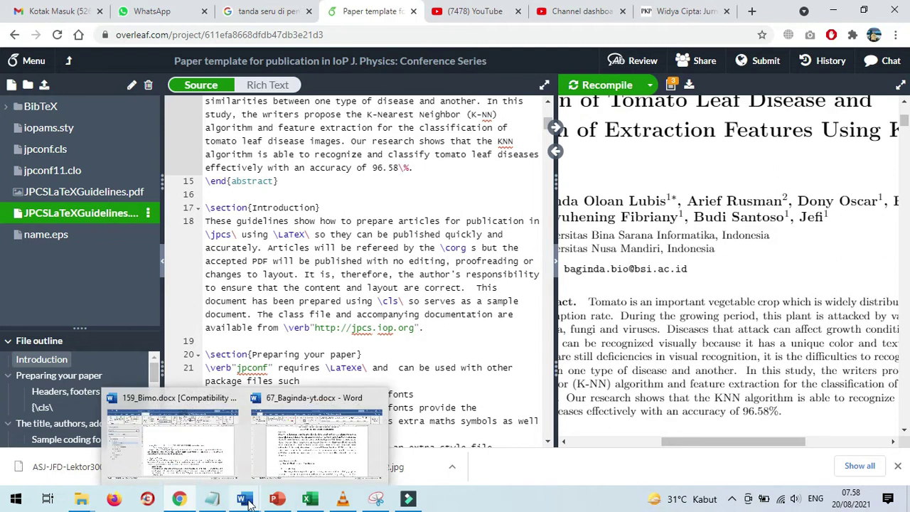
pyautogui.click(305, 449)
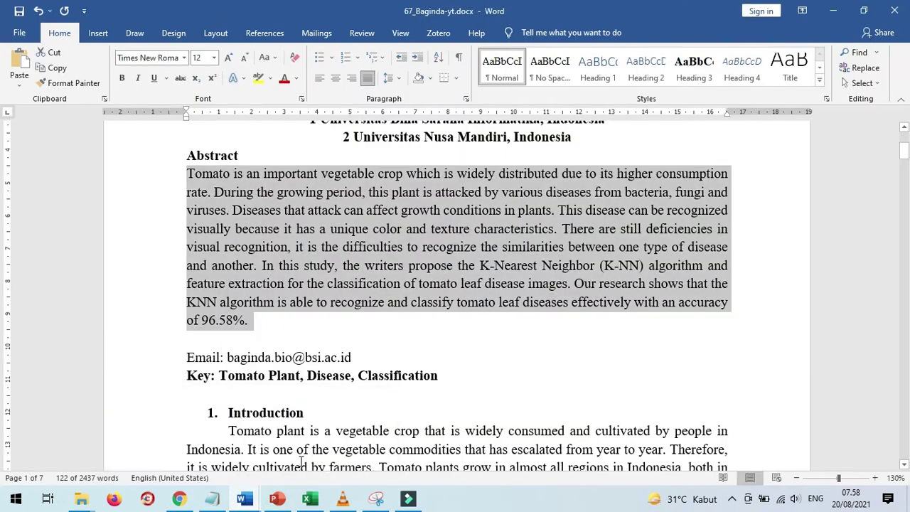
pyautogui.scroll(-5, 328, 366)
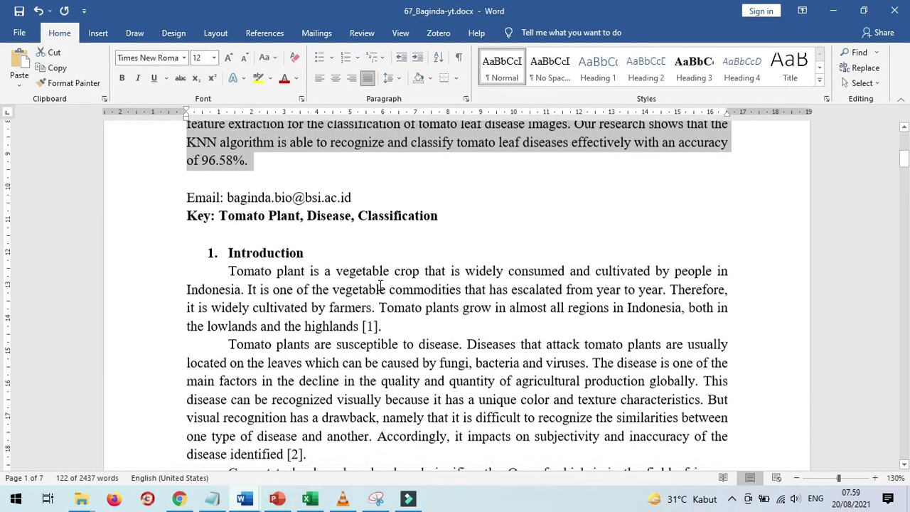
pyautogui.scroll(-2, 382, 292)
pyautogui.scroll(1, 382, 291)
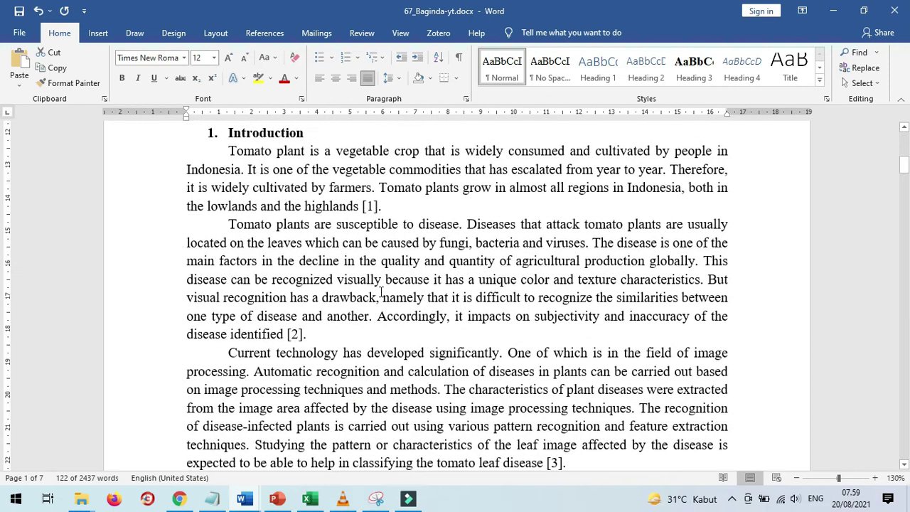
pyautogui.moveTo(225, 150); pyautogui.dragTo(574, 462)
pyautogui.hotkey('ctrl', 'c')
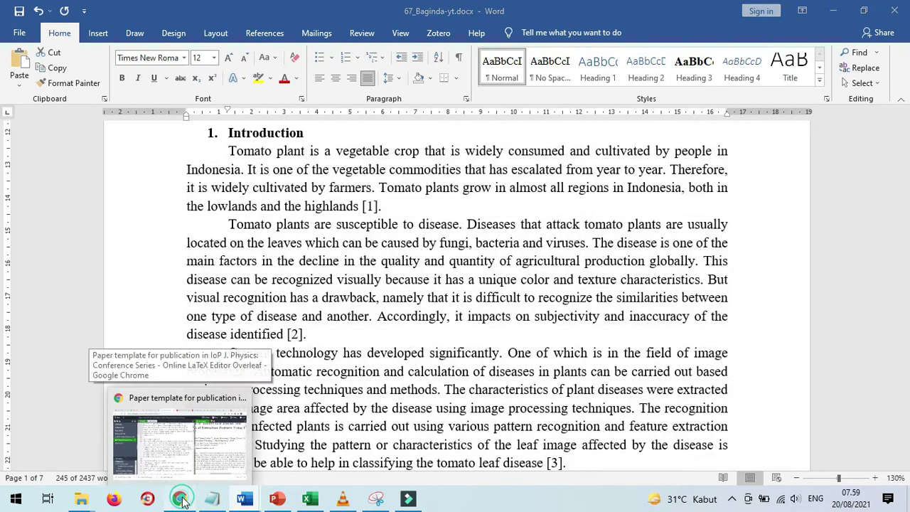
# - Return to Overleaf and replace the sample text under \section{Introduction} with the copied paragraphs
pyautogui.click(181, 469)
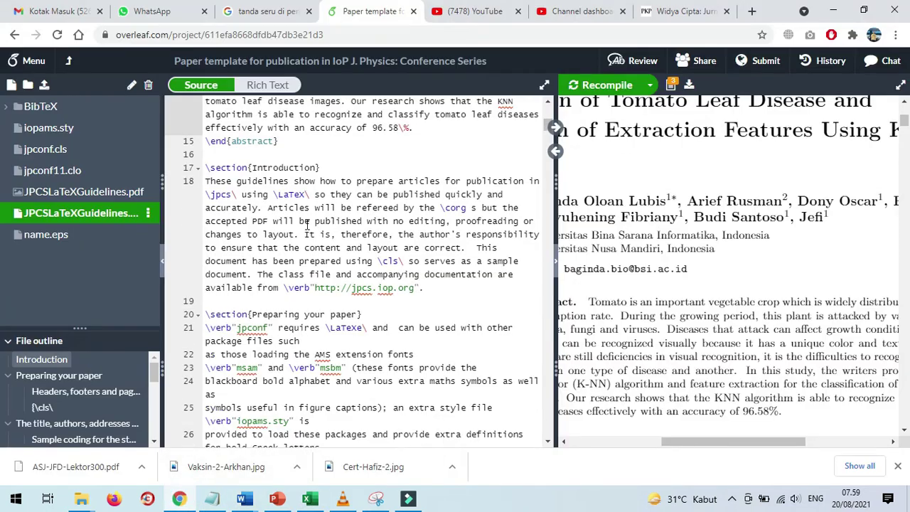
pyautogui.scroll(-2, 308, 222)
pyautogui.scroll(1, 307, 228)
pyautogui.moveTo(207, 140); pyautogui.dragTo(431, 255)
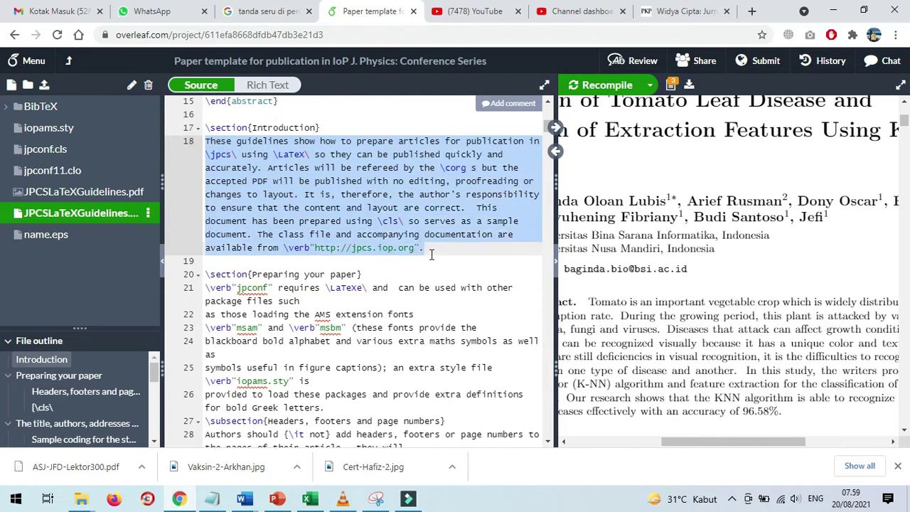
pyautogui.hotkey('ctrl', 'v')
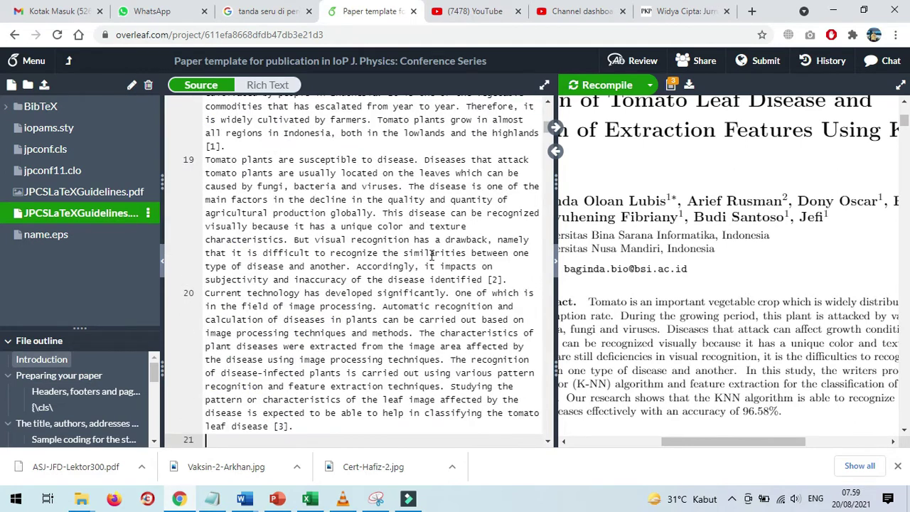
# - Recompile the document and check the Introduction's paragraph layout in the PDF preview
pyautogui.click(616, 89)
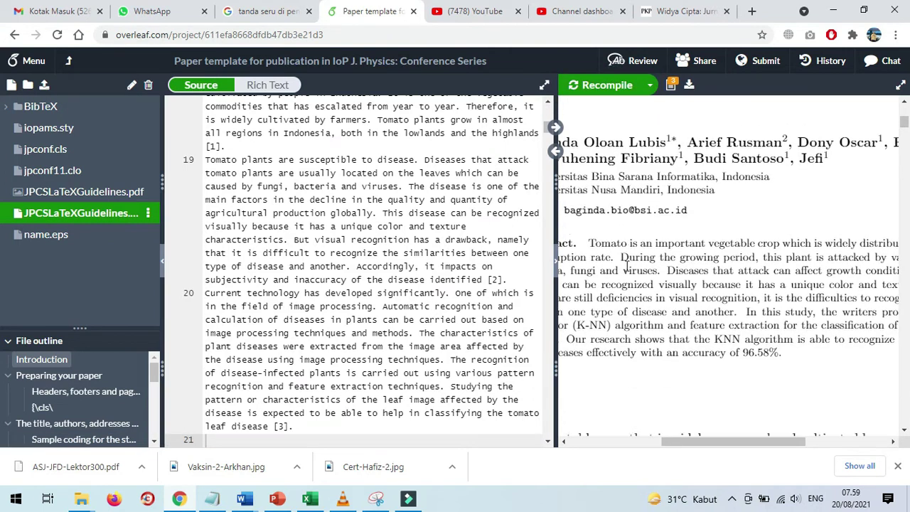
pyautogui.scroll(-3, 626, 266)
pyautogui.moveTo(689, 441); pyautogui.dragTo(599, 447)
pyautogui.scroll(-6, 709, 291)
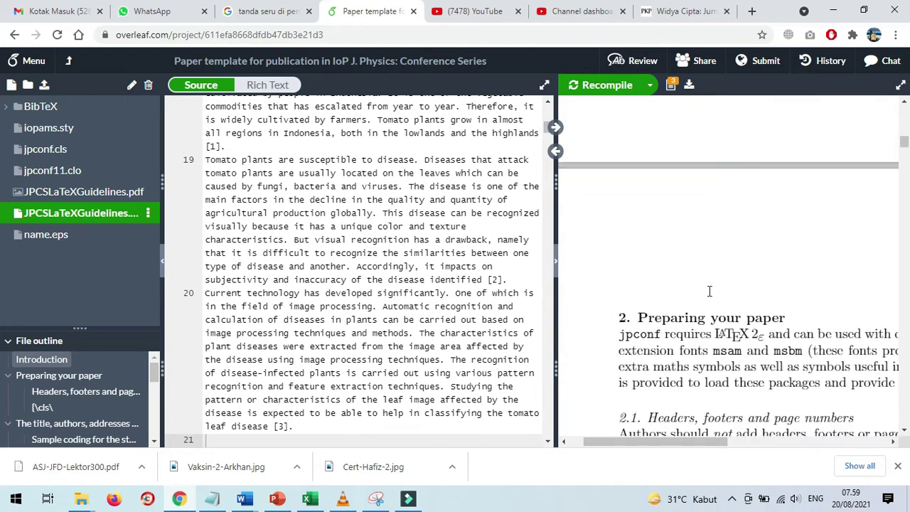
pyautogui.scroll(5, 708, 288)
pyautogui.moveTo(662, 443)
pyautogui.mouseDown()
pyautogui.moveTo(794, 454)
pyautogui.moveTo(659, 454)
pyautogui.mouseUp()
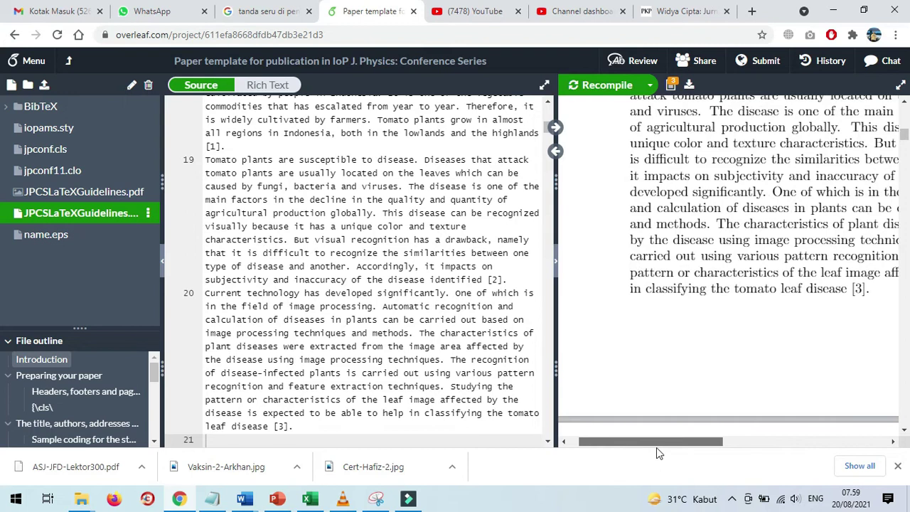
# - Compare the paragraph breaks with the Word manuscript, and insert a blank line after the first Introduction paragraph in the LaTeX source
pyautogui.scroll(2, 375, 252)
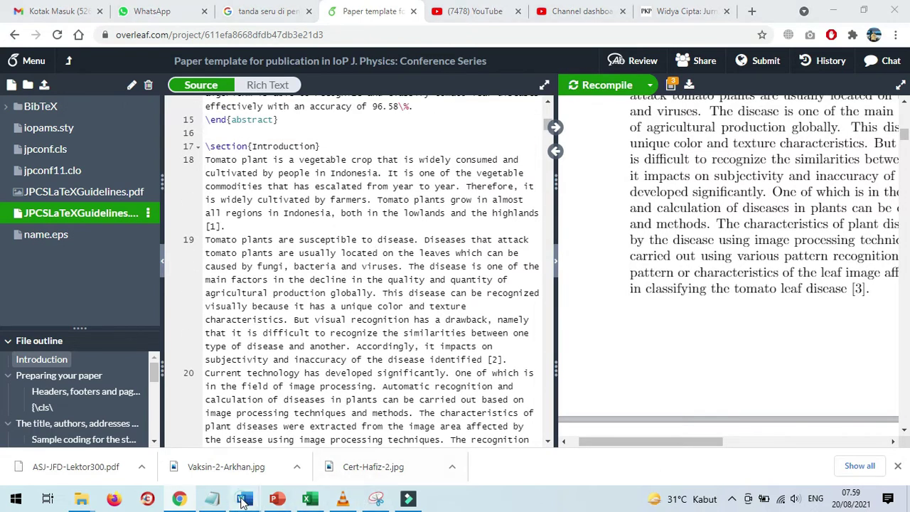
pyautogui.moveTo(244, 499)
pyautogui.click(310, 466)
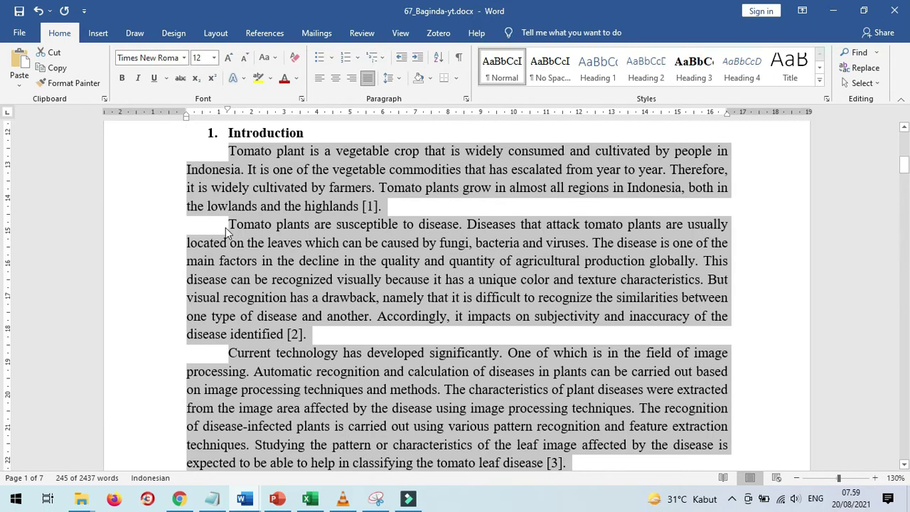
pyautogui.click(180, 499)
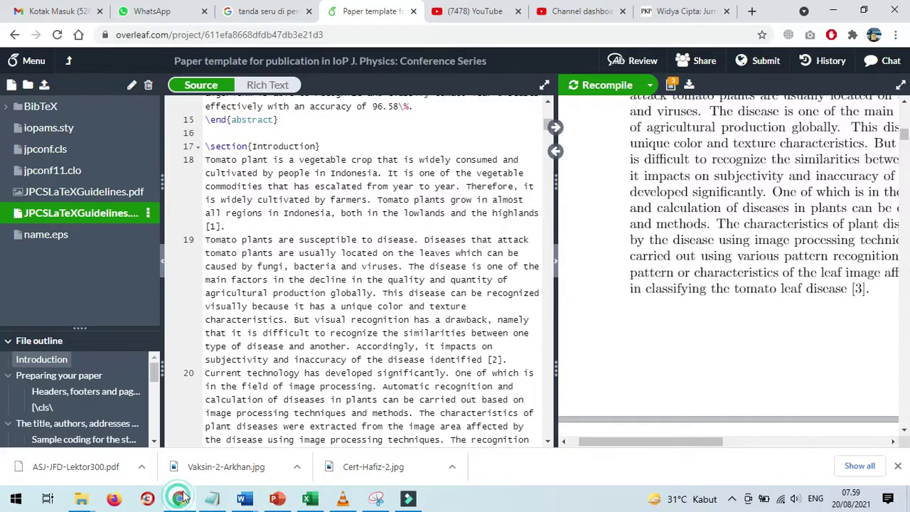
pyautogui.click(261, 227)
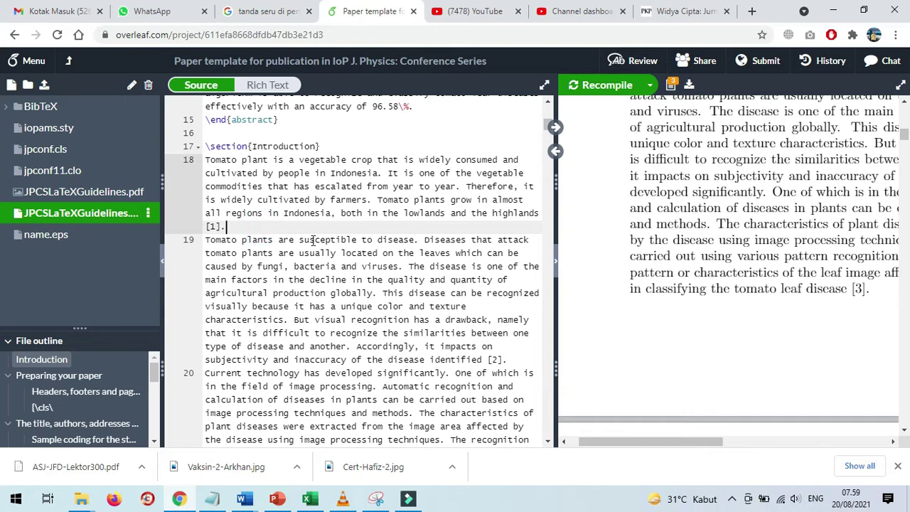
pyautogui.press('Return')
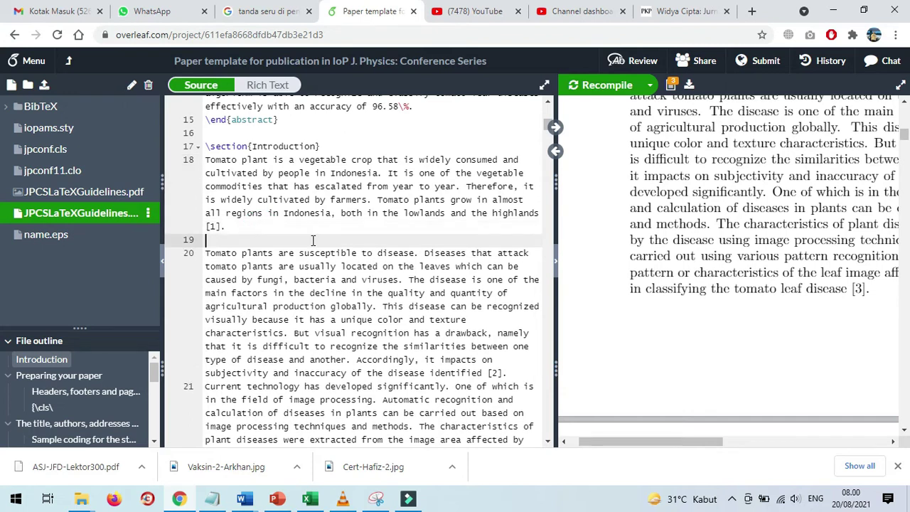
# - Check the next paragraph break in the Word manuscript, and insert a blank line before "Current technology has developed significantly" in the LaTeX source
pyautogui.scroll(-2, 349, 237)
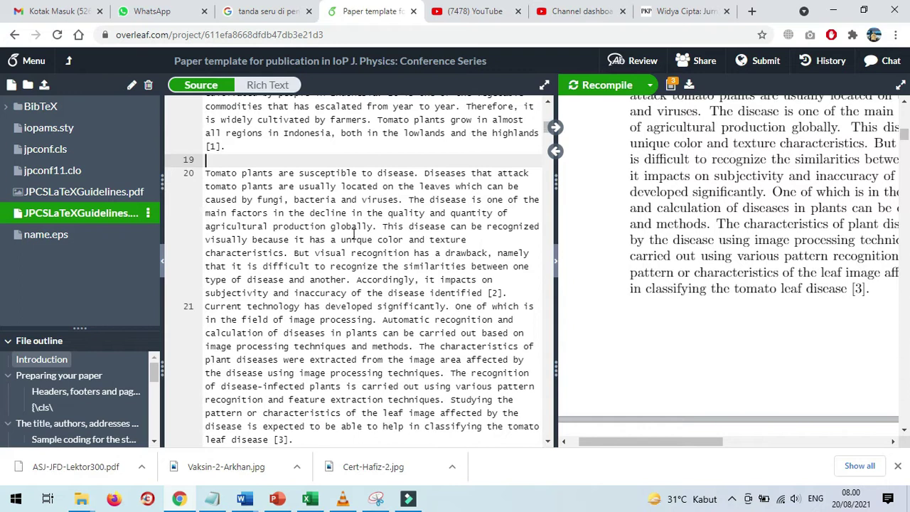
pyautogui.scroll(-1, 354, 235)
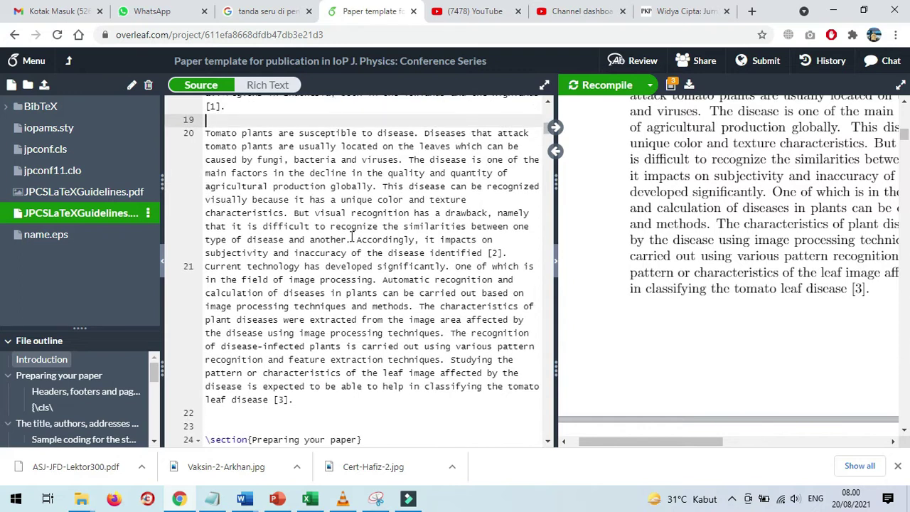
pyautogui.moveTo(252, 501)
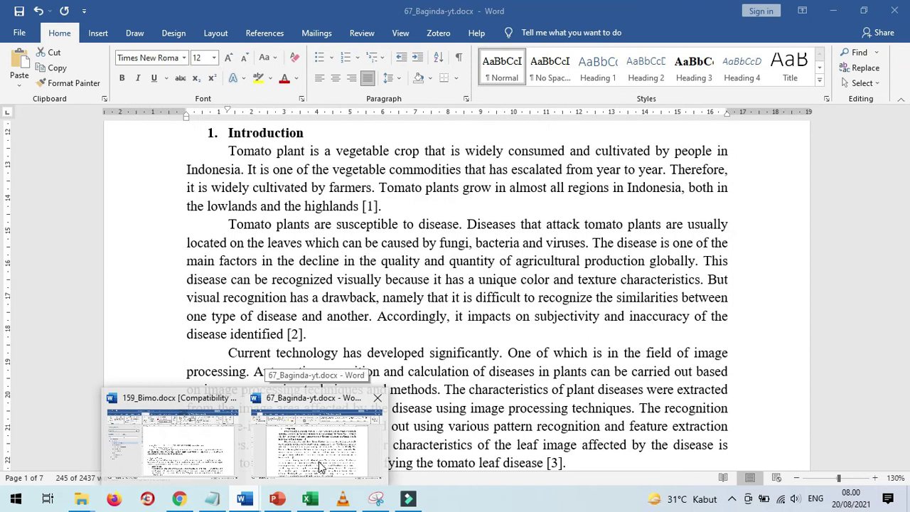
pyautogui.click(318, 466)
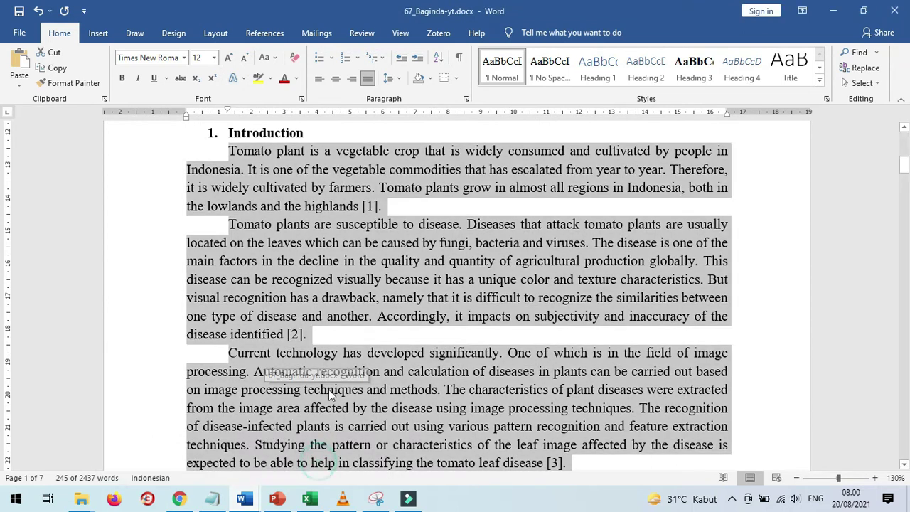
pyautogui.click(180, 499)
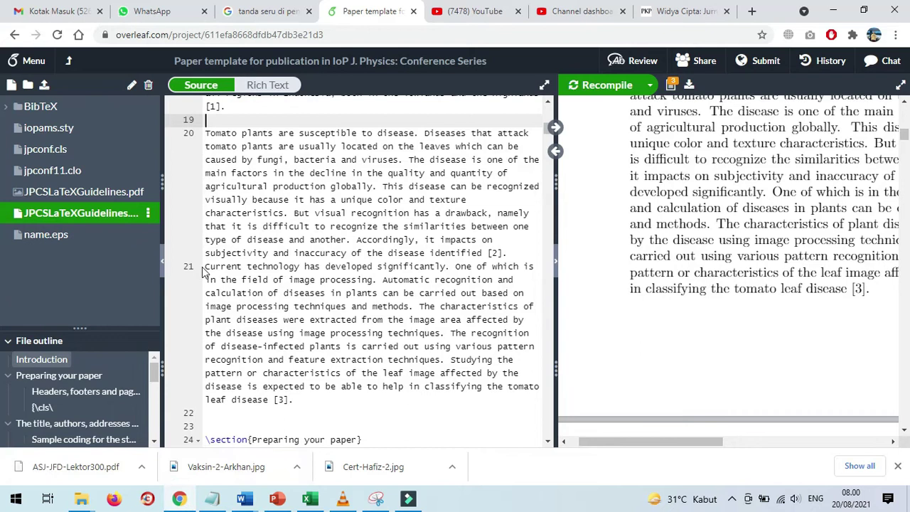
pyautogui.click(206, 267)
pyautogui.press('Return')
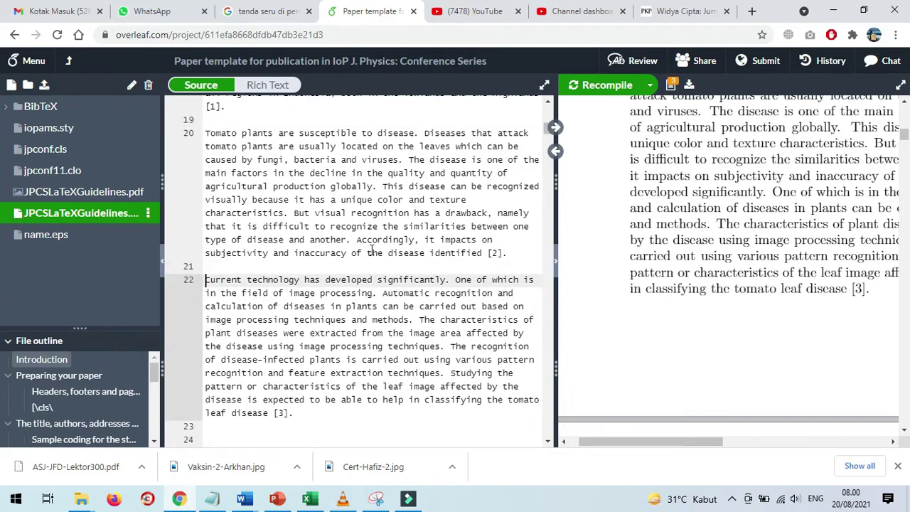
# - Recompile the document and check the separation of the three Introduction paragraphs in the PDF preview
pyautogui.click(610, 91)
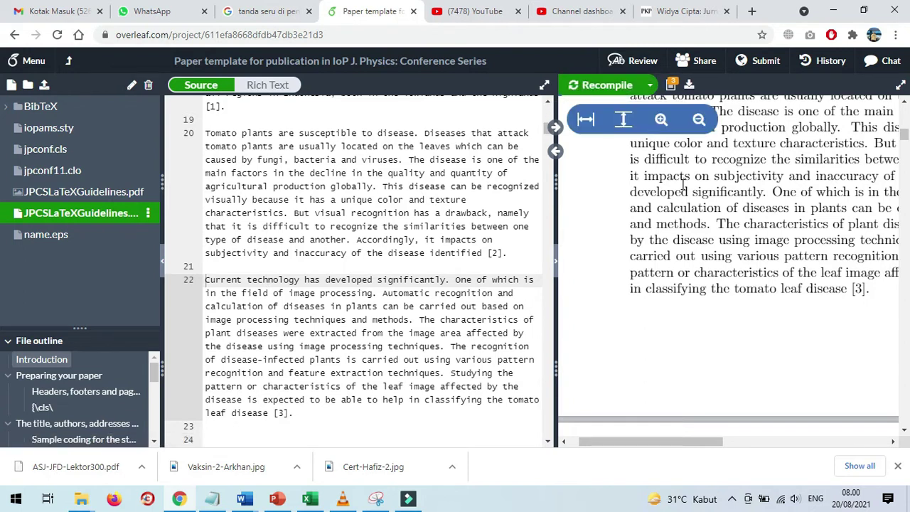
pyautogui.scroll(5, 684, 189)
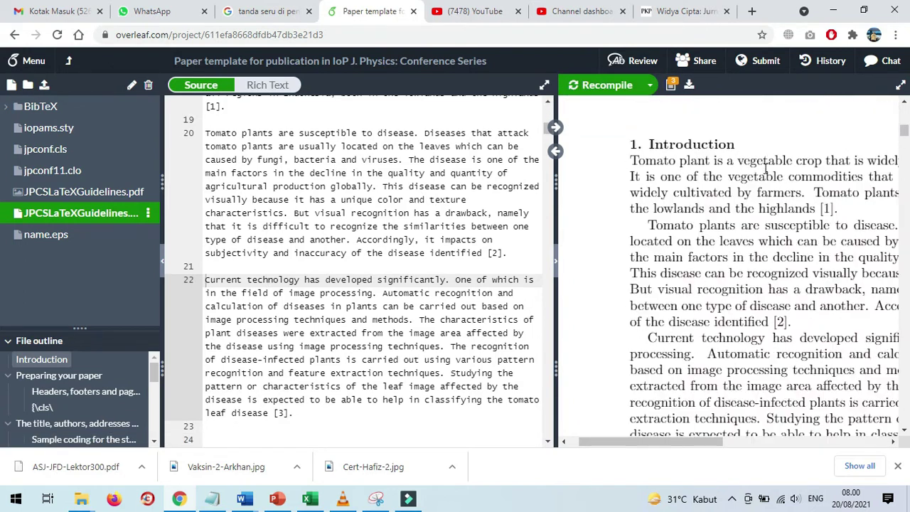
pyautogui.scroll(-3, 720, 196)
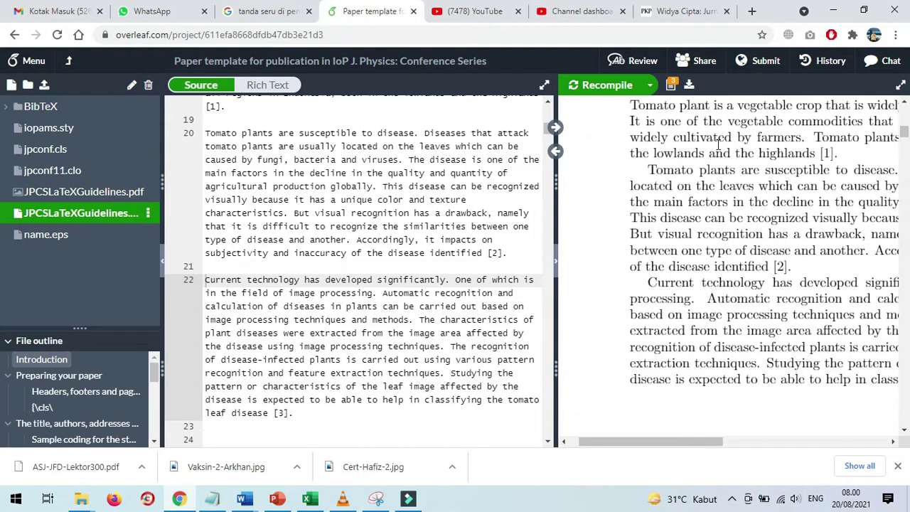
pyautogui.scroll(1, 673, 180)
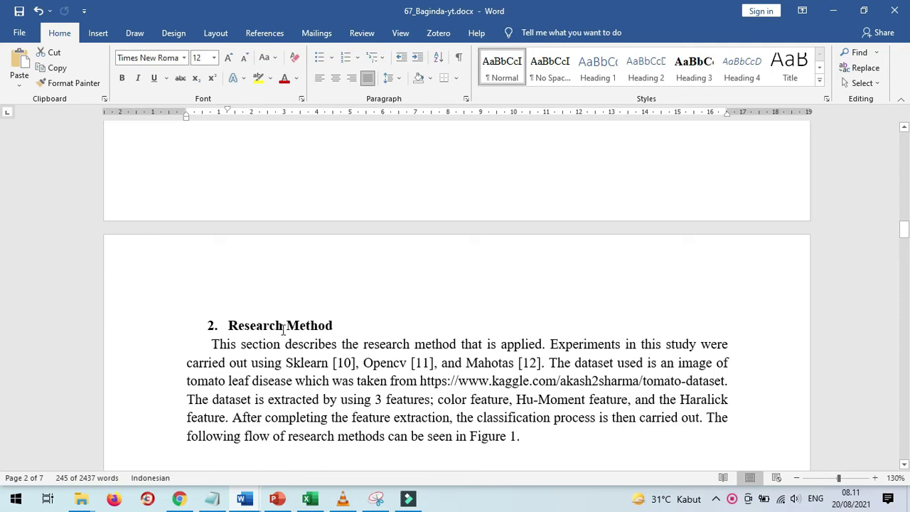
# - Copy the "Research Method" heading from the Word manuscript, and replace the section title "Preparing your paper" with it in Overleaf, without numbering
pyautogui.moveTo(337, 326); pyautogui.dragTo(230, 323)
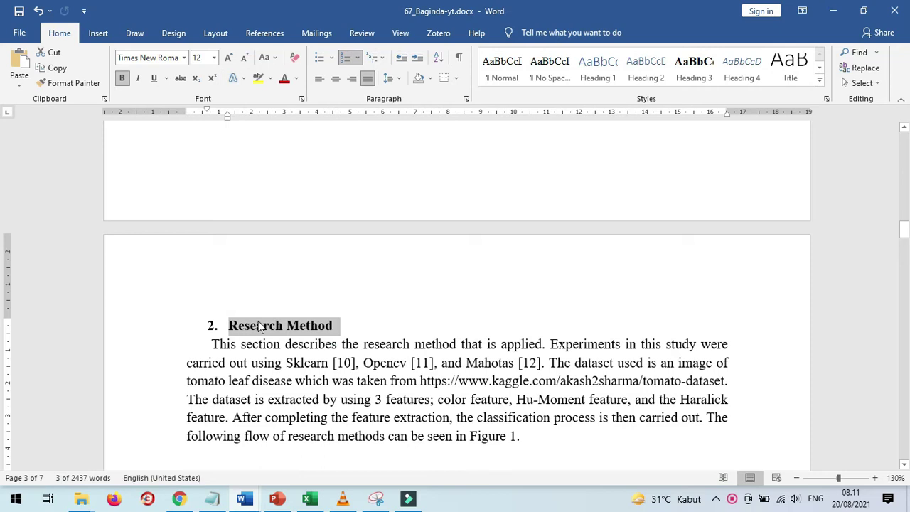
pyautogui.click(178, 500)
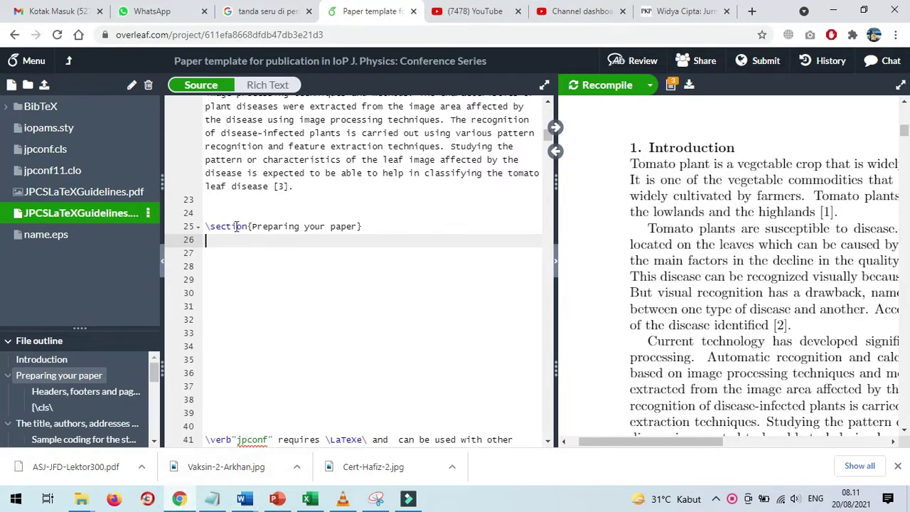
pyautogui.moveTo(253, 226); pyautogui.dragTo(359, 226)
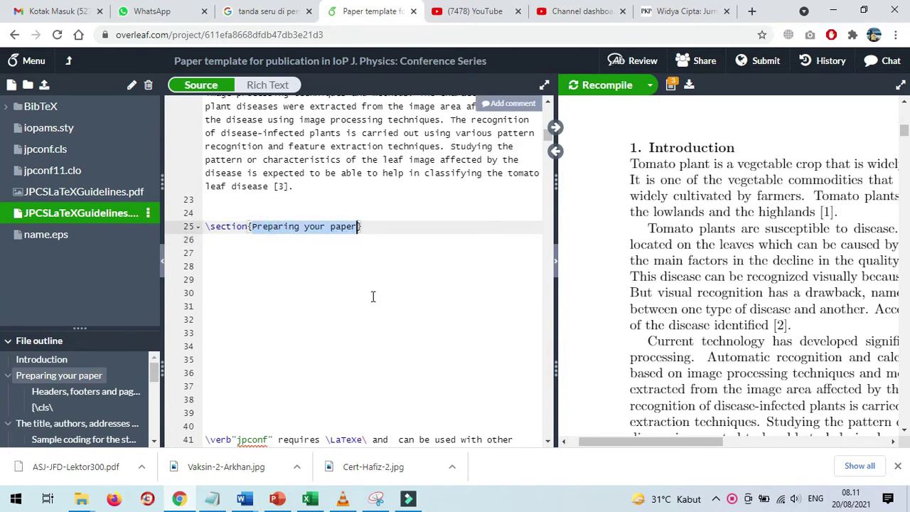
pyautogui.write('2. Research Method')
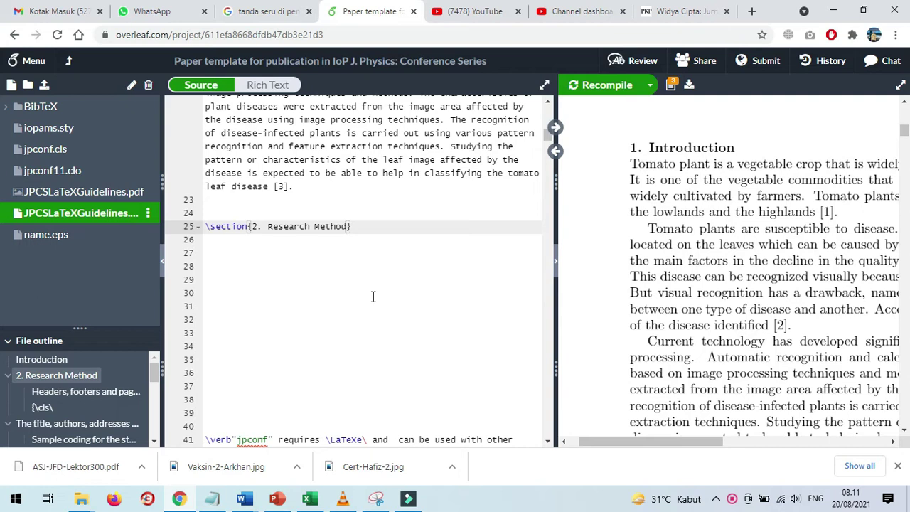
pyautogui.click(267, 227)
pyautogui.press('BackSpace')
pyautogui.press('BackSpace')
pyautogui.press('BackSpace')
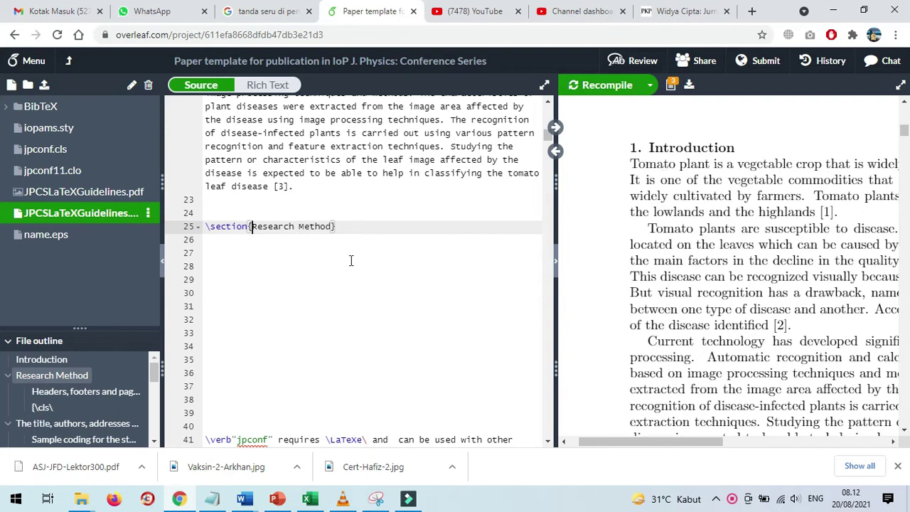
# - Copy the Research Method introductory paragraph from the Word manuscript and paste it beneath the Research Method section command in Overleaf
pyautogui.moveTo(244, 499)
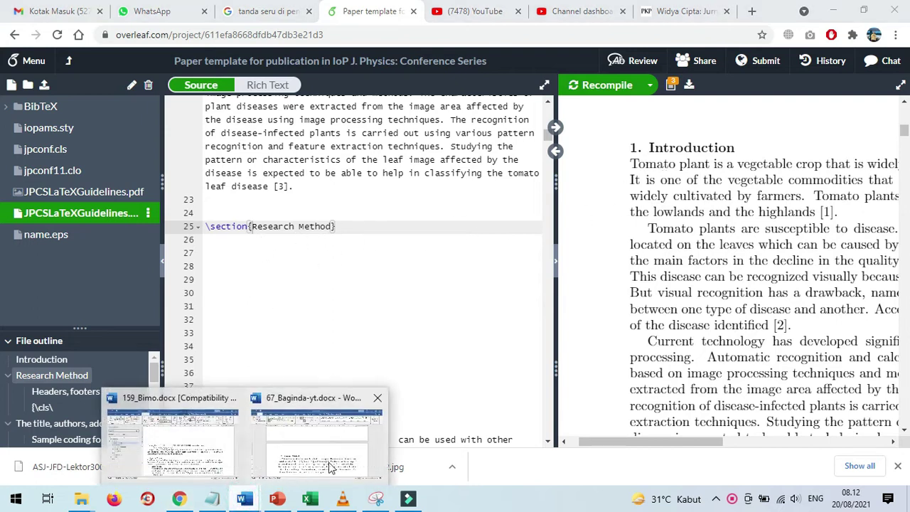
pyautogui.click(337, 462)
pyautogui.moveTo(211, 345); pyautogui.dragTo(532, 448)
pyautogui.hotkey('ctrl', 'c')
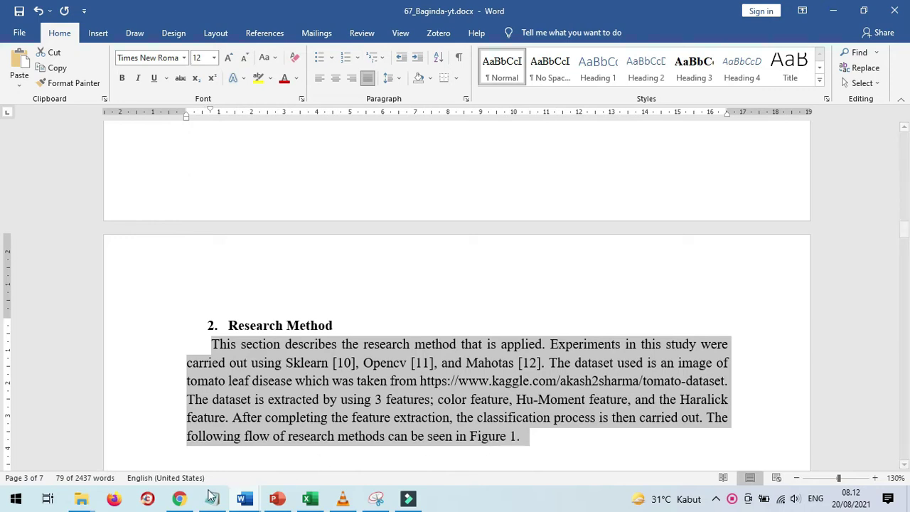
pyautogui.click(179, 499)
pyautogui.click(227, 242)
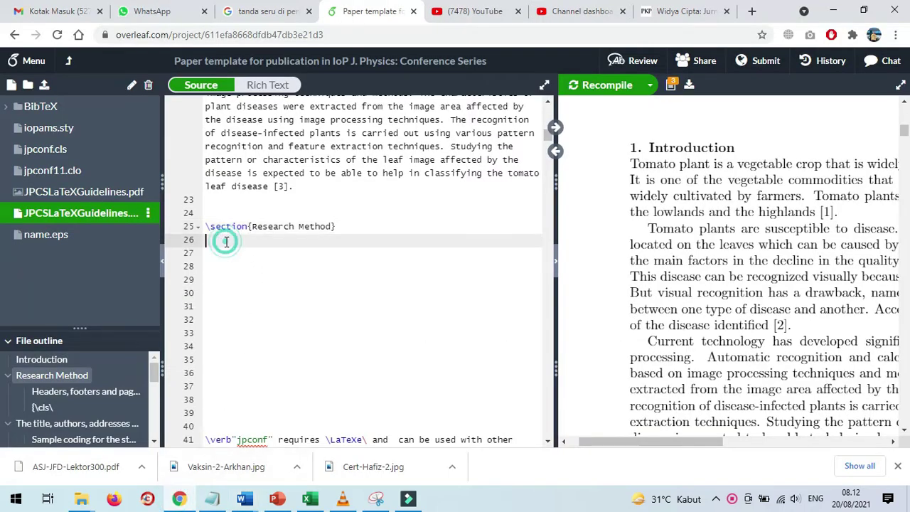
pyautogui.hotkey('ctrl', 'v')
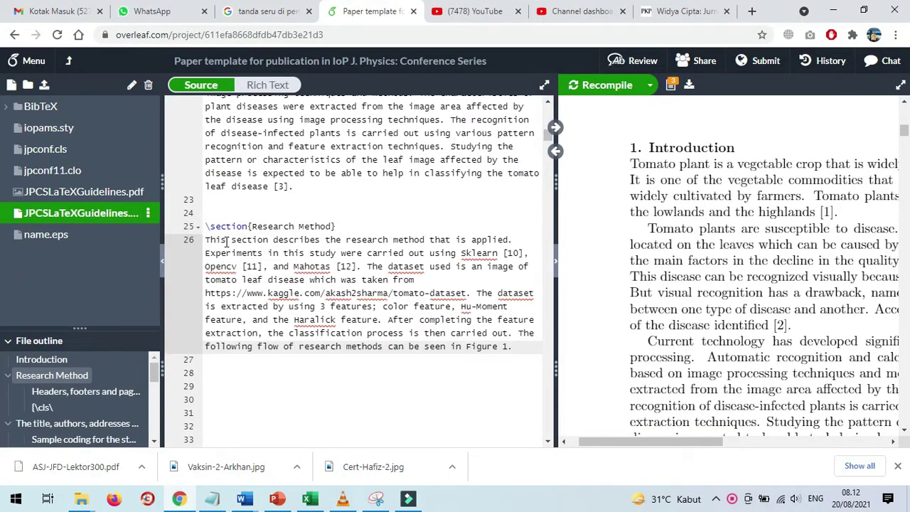
# - Recompile the document and check the Research Method section in the PDF preview
pyautogui.click(605, 87)
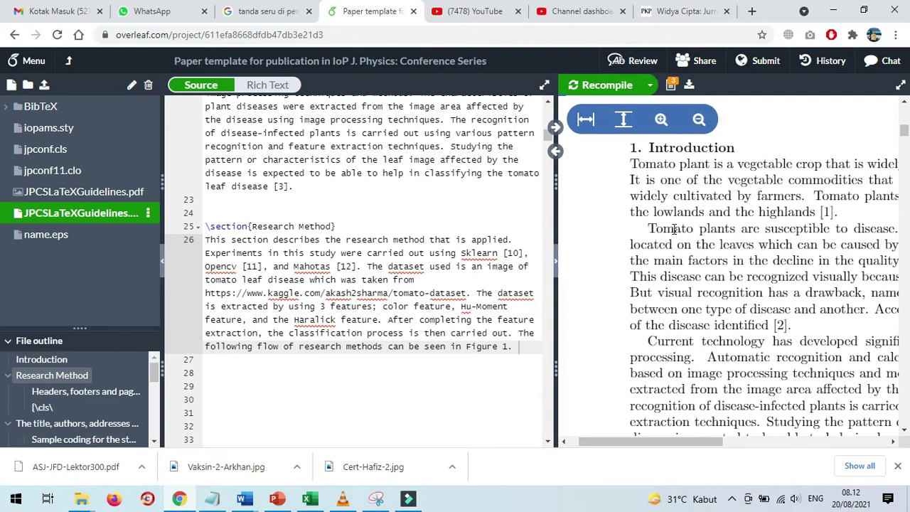
pyautogui.scroll(-1, 702, 215)
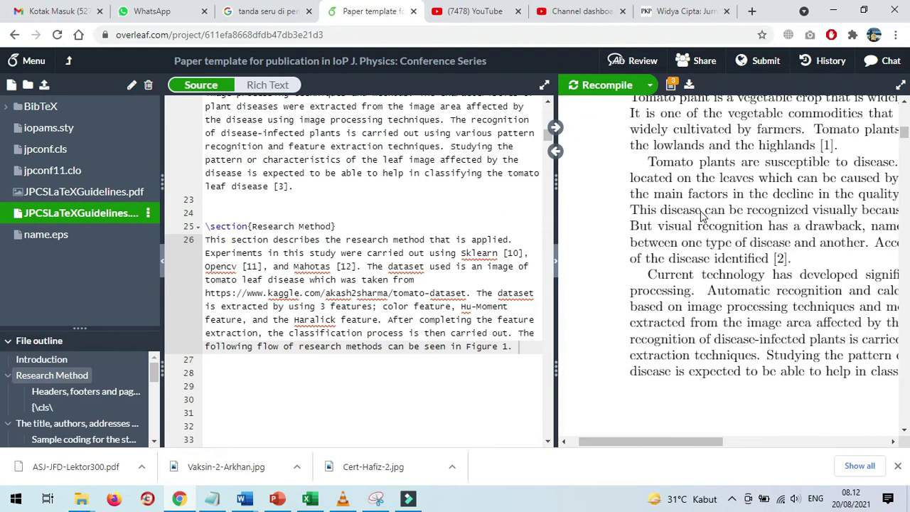
pyautogui.scroll(1, 698, 173)
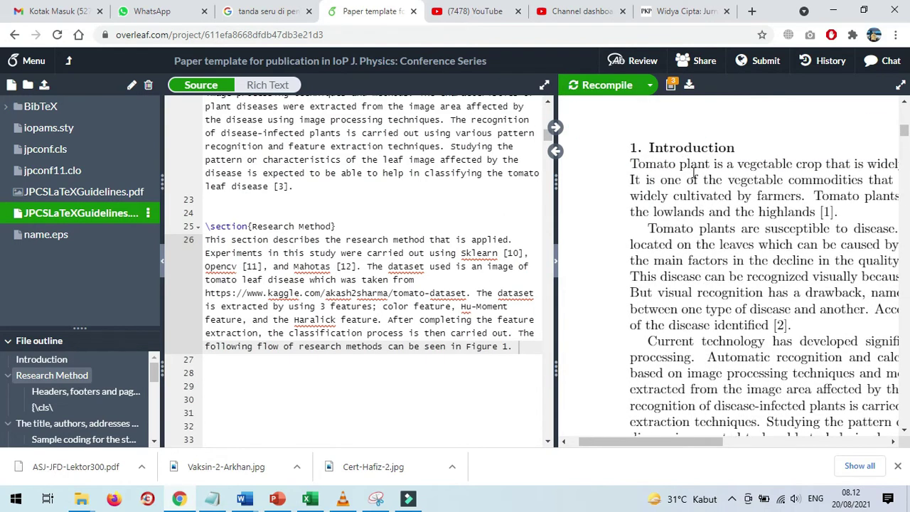
pyautogui.scroll(-4, 712, 192)
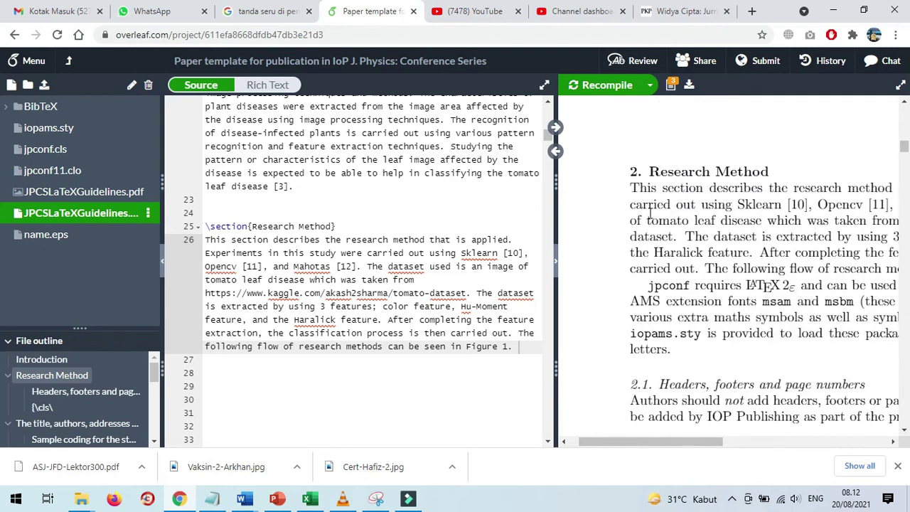
pyautogui.scroll(-1, 377, 271)
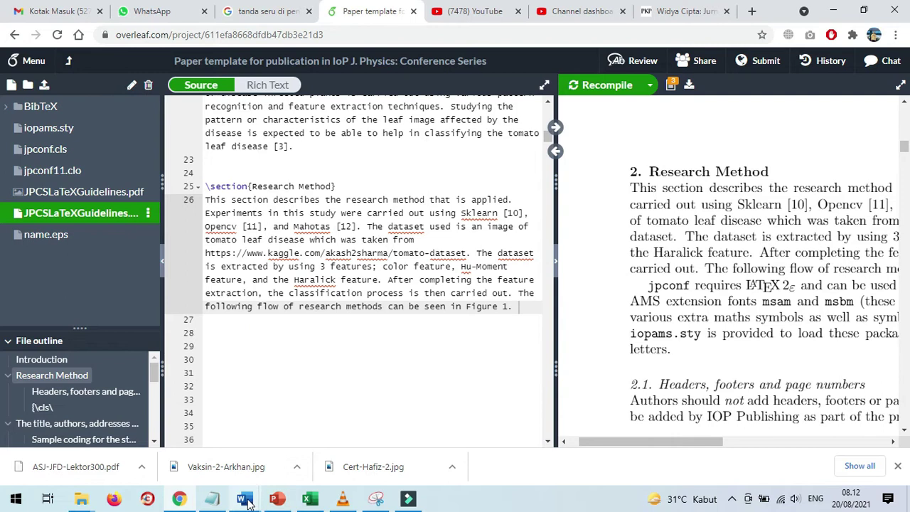
# - Copy the "Dataset Collection" heading from the Word manuscript, and add it as a \subsection below the Research Method paragraph in Overleaf
pyautogui.moveTo(249, 502)
pyautogui.click(299, 450)
pyautogui.scroll(-3, 365, 317)
pyautogui.scroll(-5, 366, 318)
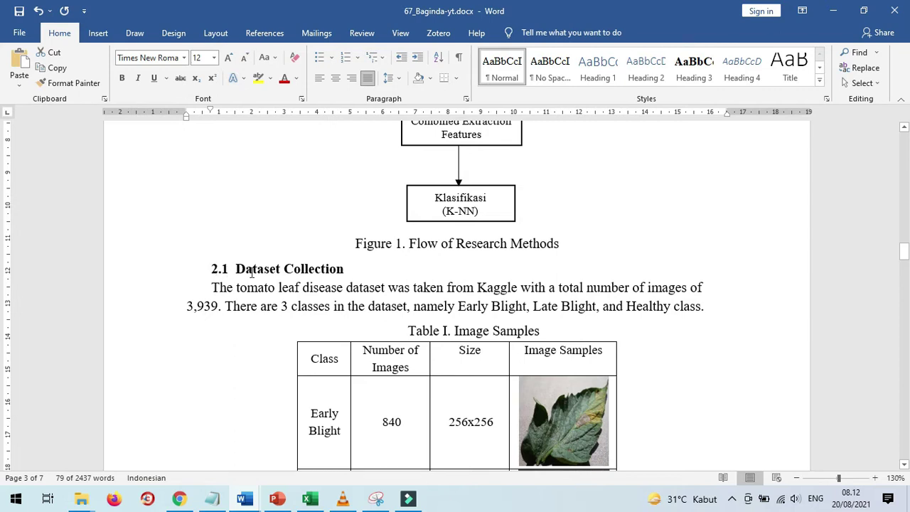
pyautogui.moveTo(235, 268); pyautogui.dragTo(346, 271)
pyautogui.hotkey('ctrl', 'c')
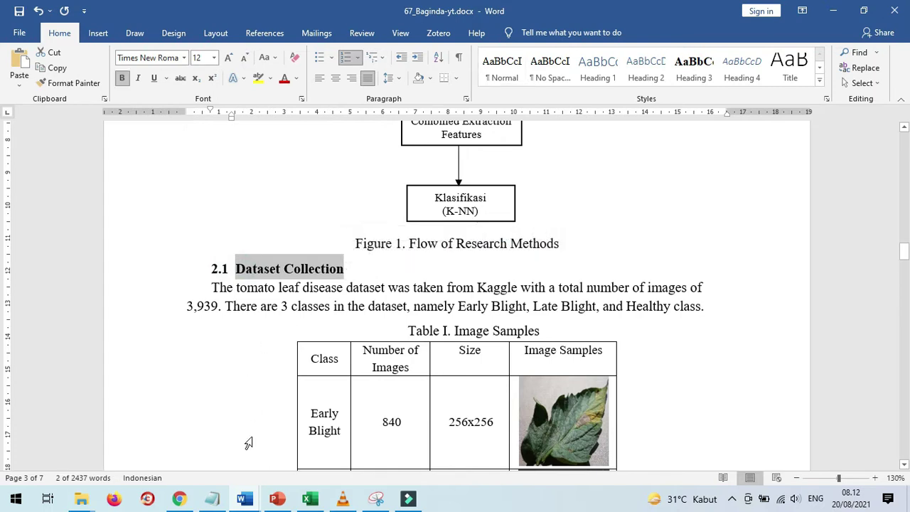
pyautogui.click(182, 505)
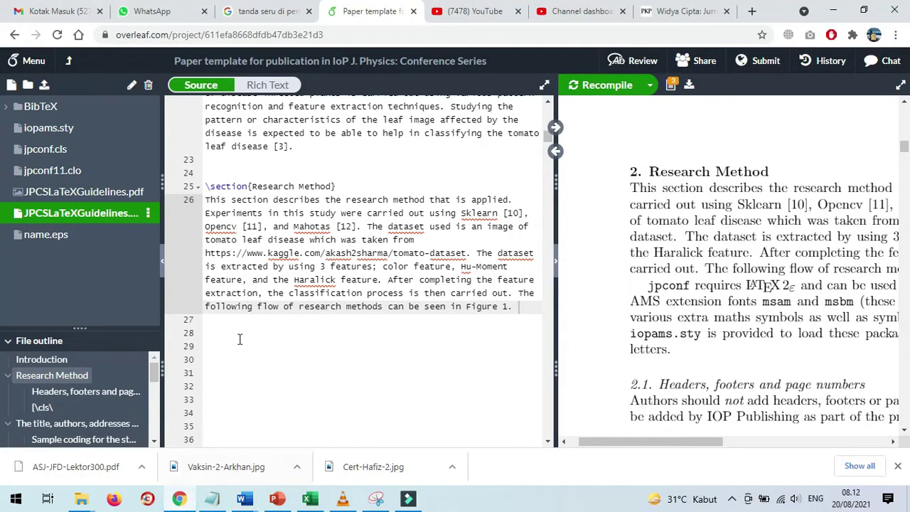
pyautogui.click(239, 329)
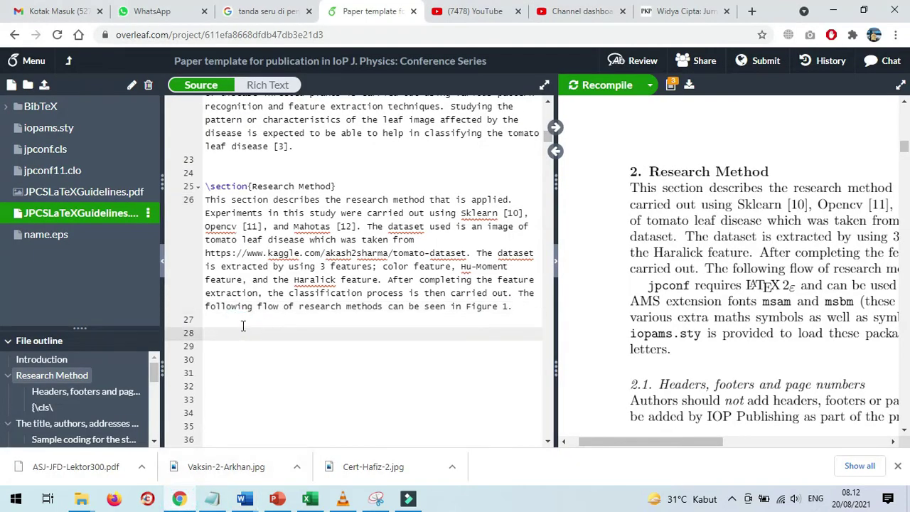
pyautogui.write('\\sub')
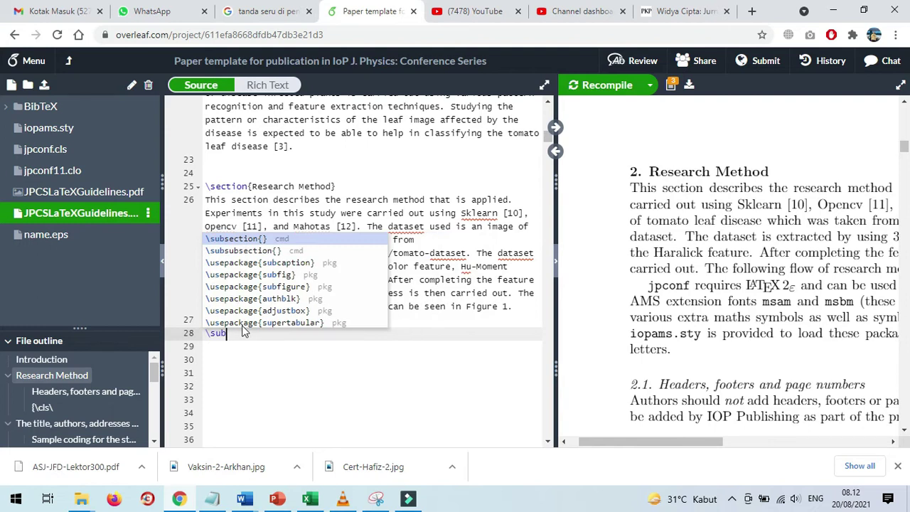
pyautogui.press('Return')
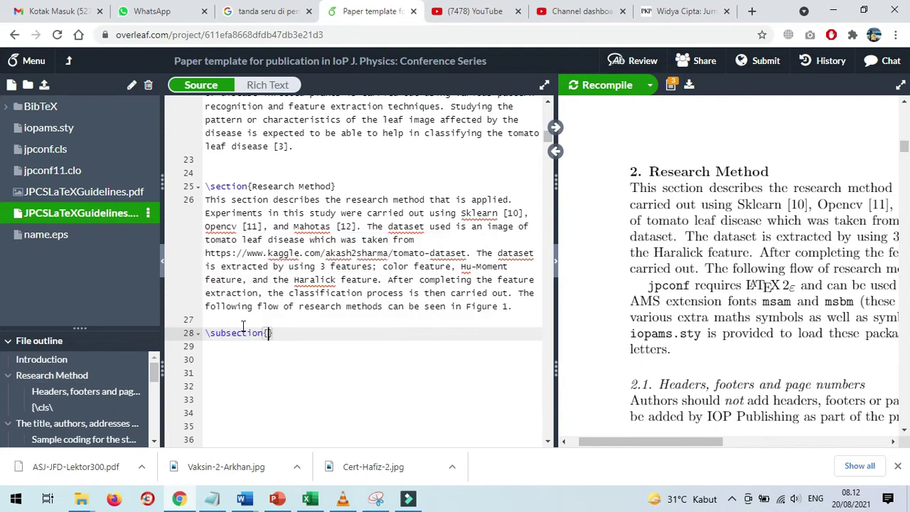
pyautogui.hotkey('ctrl', 'v')
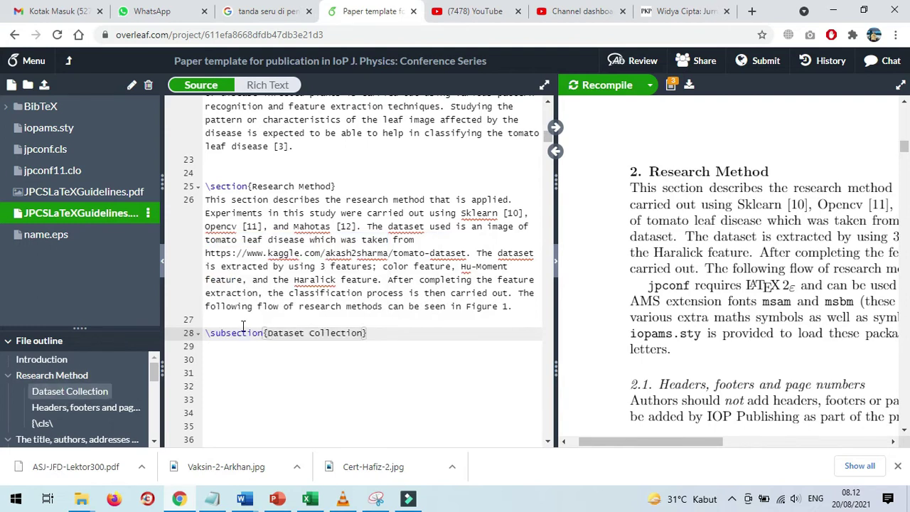
# - Copy the Dataset Collection paragraph from the Word manuscript and paste it beneath the Dataset Collection subsection command in Overleaf
pyautogui.click(244, 500)
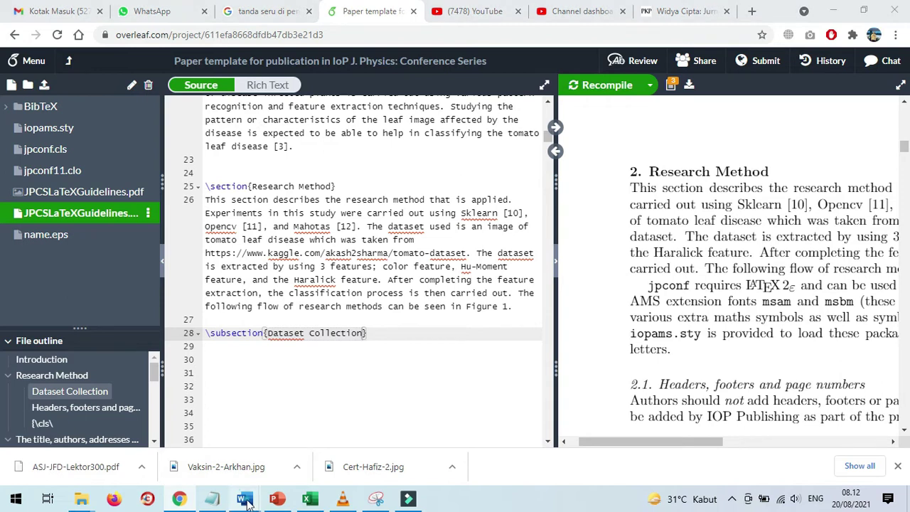
pyautogui.click(313, 445)
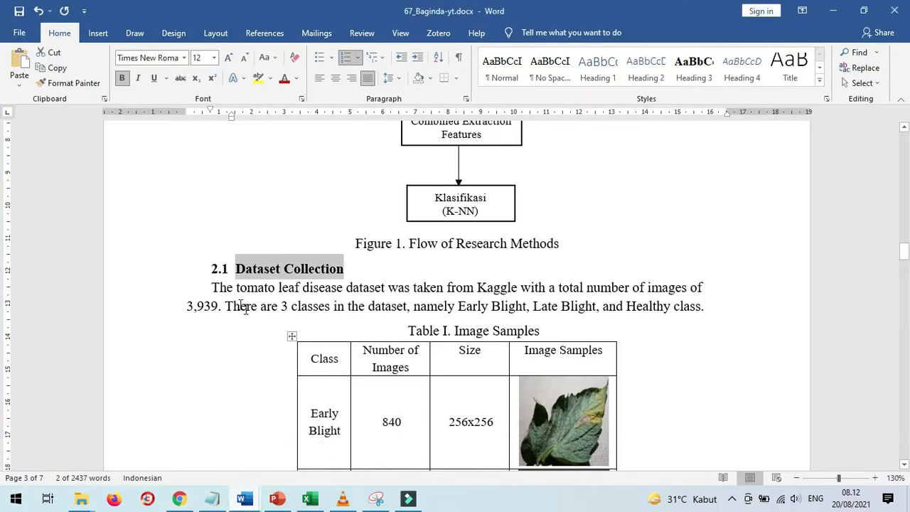
pyautogui.moveTo(211, 287); pyautogui.dragTo(717, 316)
pyautogui.hotkey('ctrl', 'c')
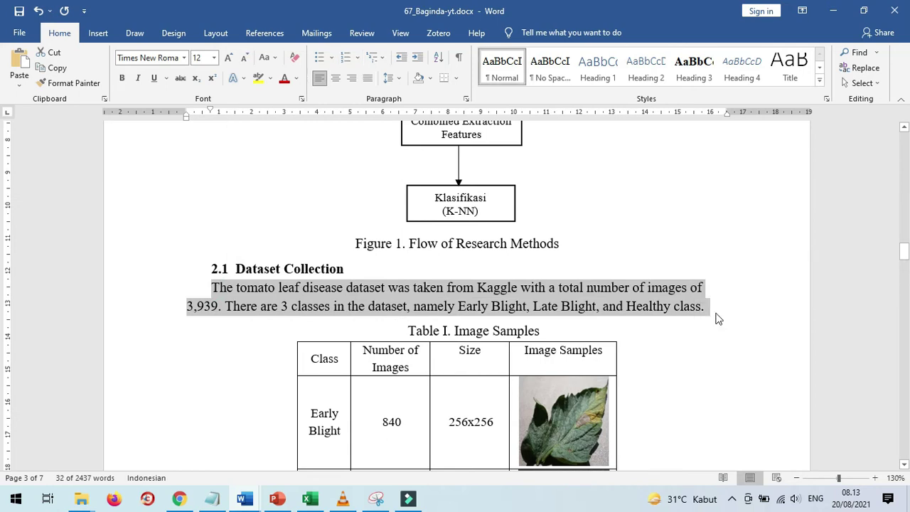
pyautogui.click(179, 498)
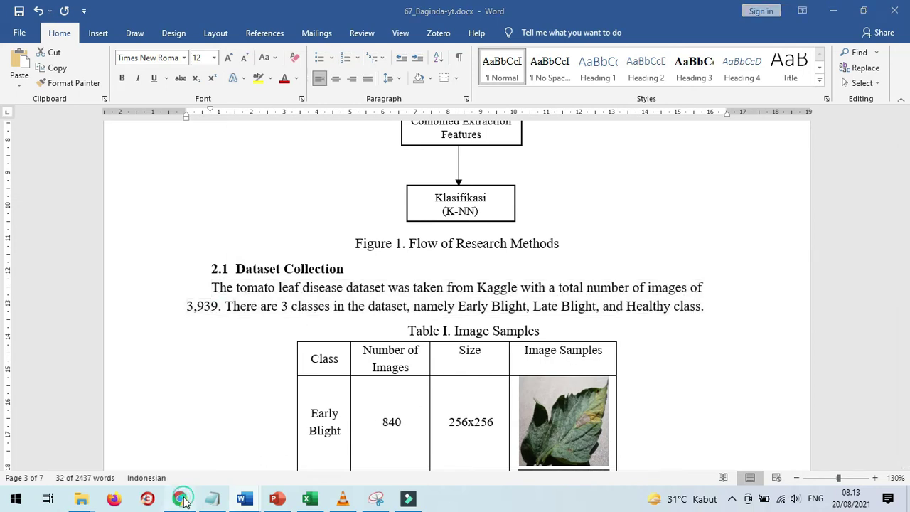
pyautogui.click(221, 349)
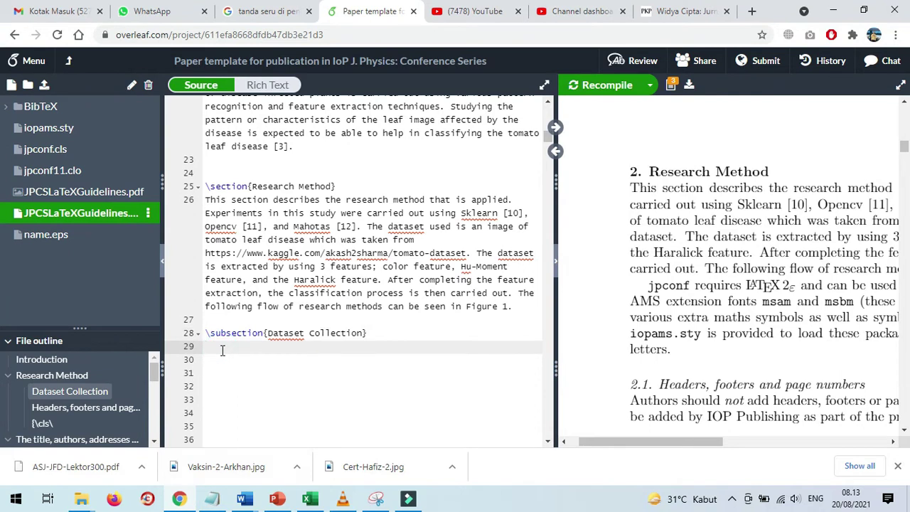
pyautogui.hotkey('ctrl', 'v')
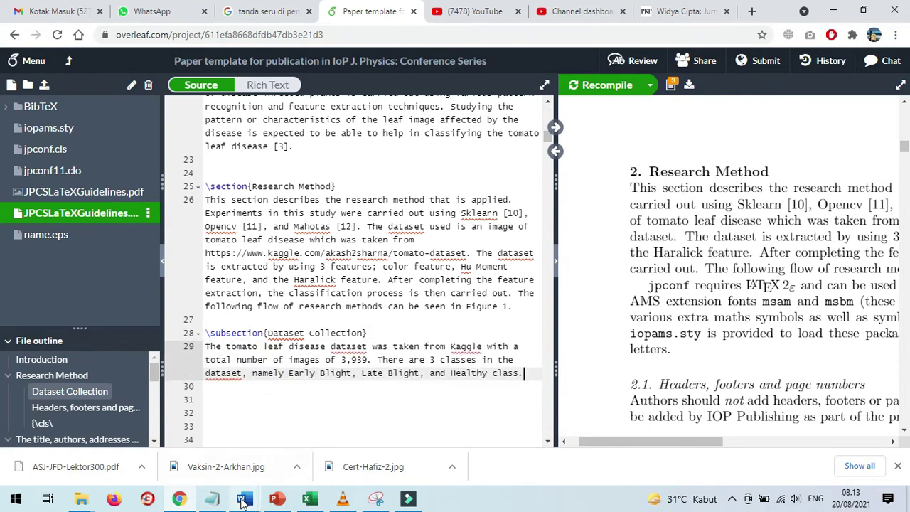
# - Copy the "Feature Extraction" heading from the Word manuscript and add it as a \subsection below the Dataset Collection paragraph in Overleaf
pyautogui.moveTo(244, 500)
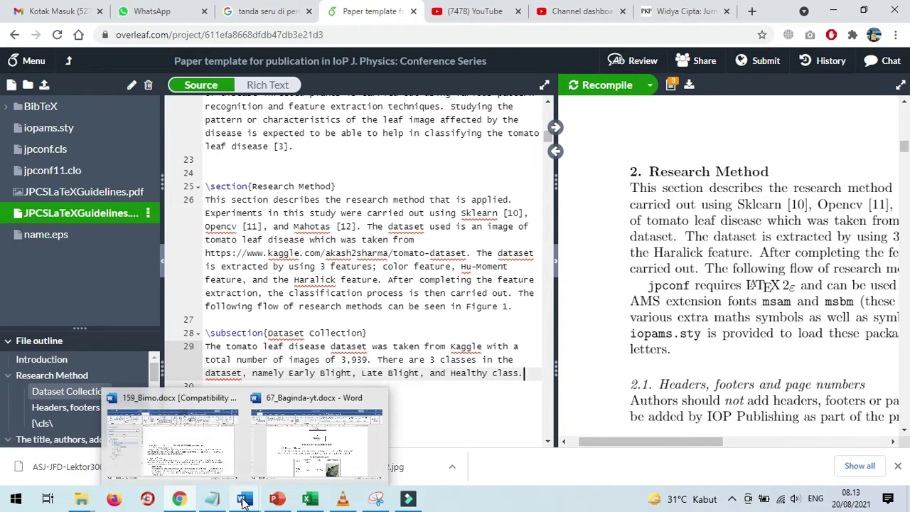
pyautogui.click(317, 445)
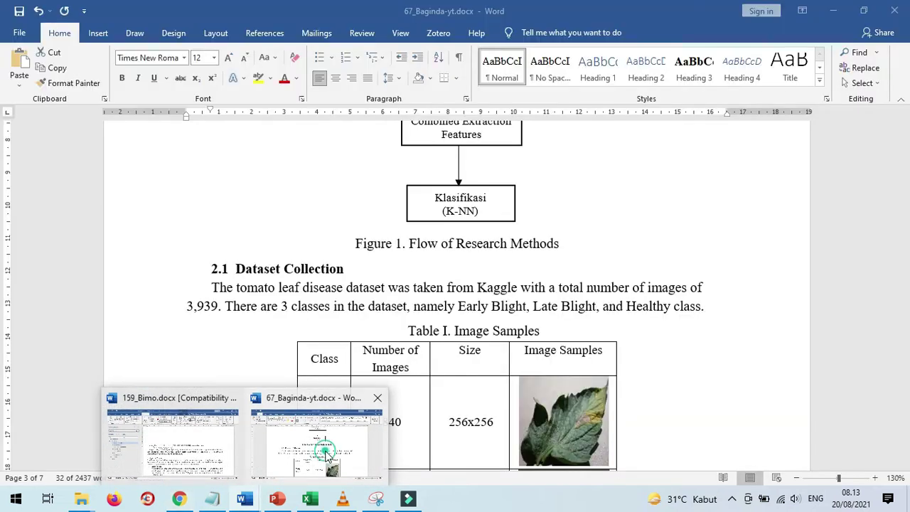
pyautogui.scroll(-3, 427, 330)
pyautogui.scroll(-10, 429, 329)
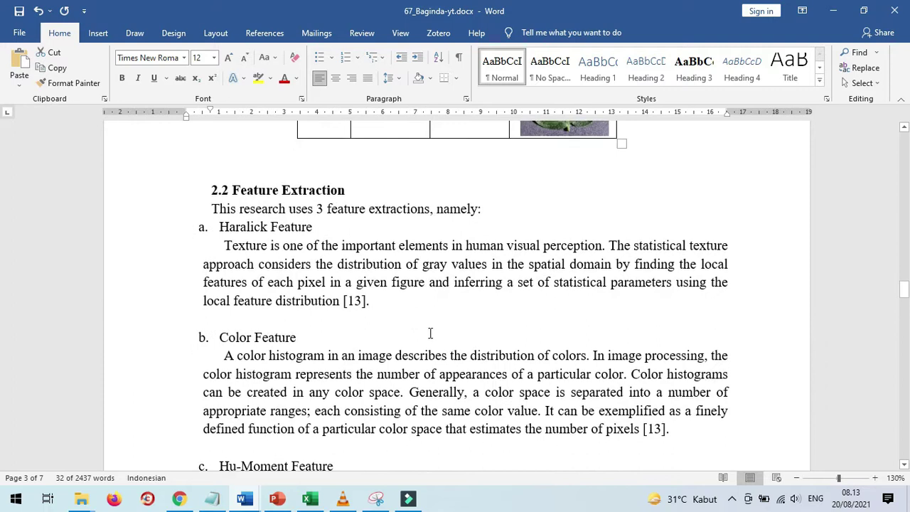
pyautogui.moveTo(235, 190); pyautogui.dragTo(330, 188)
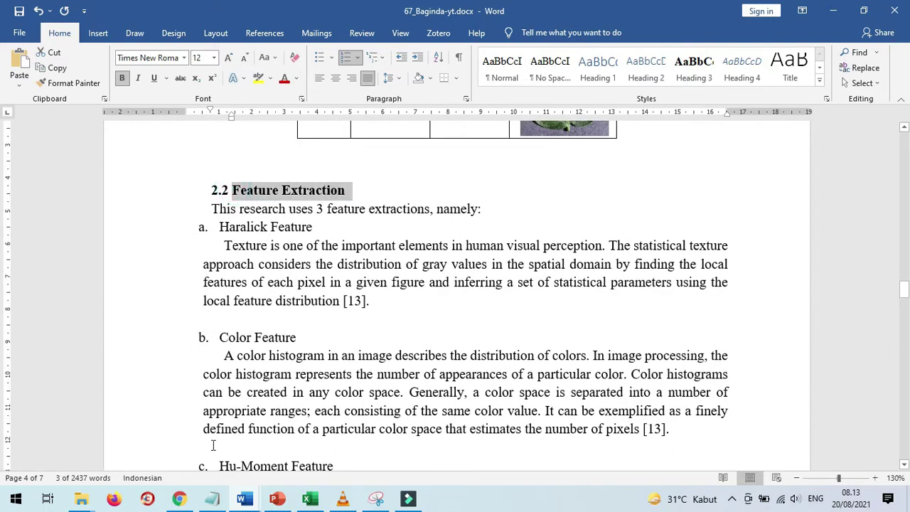
pyautogui.click(181, 501)
pyautogui.click(226, 397)
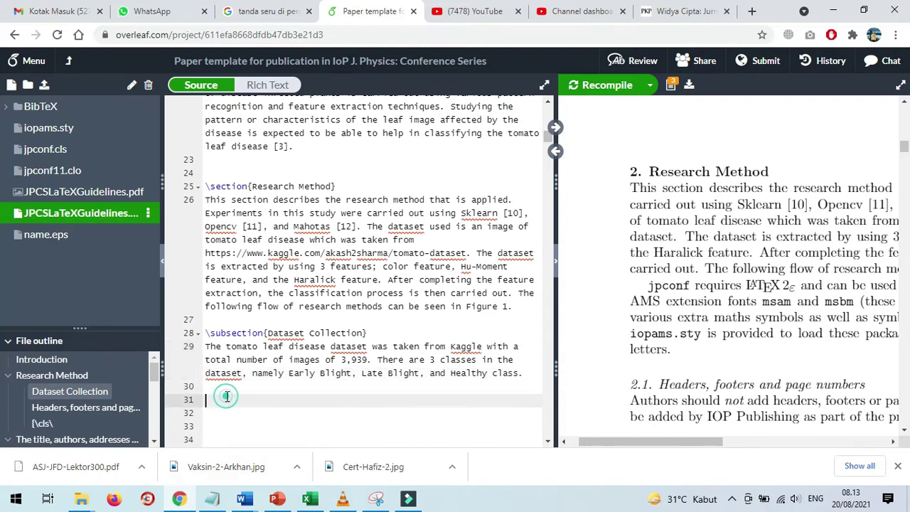
pyautogui.write('\\')
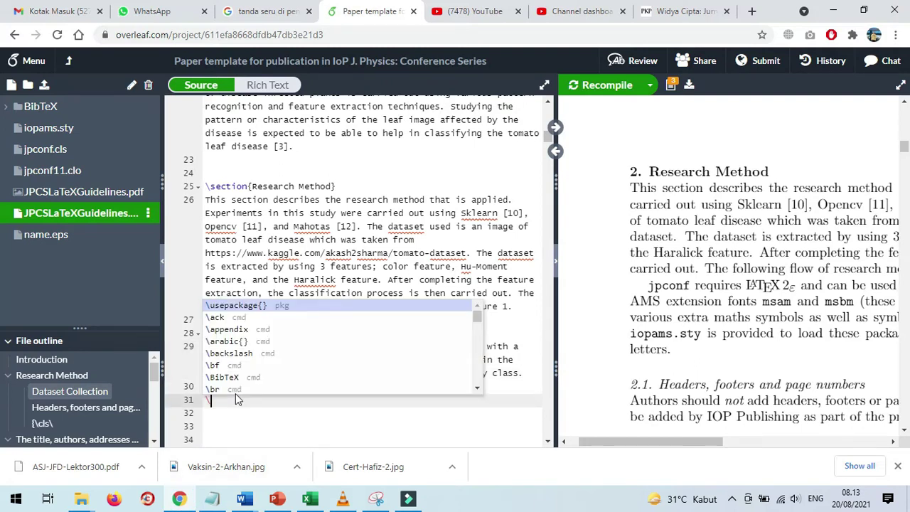
pyautogui.write('su')
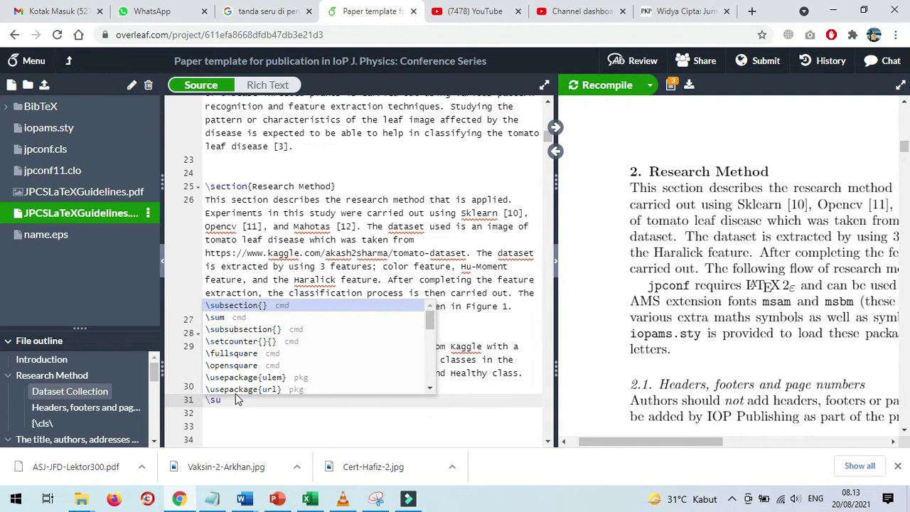
pyautogui.write('bse')
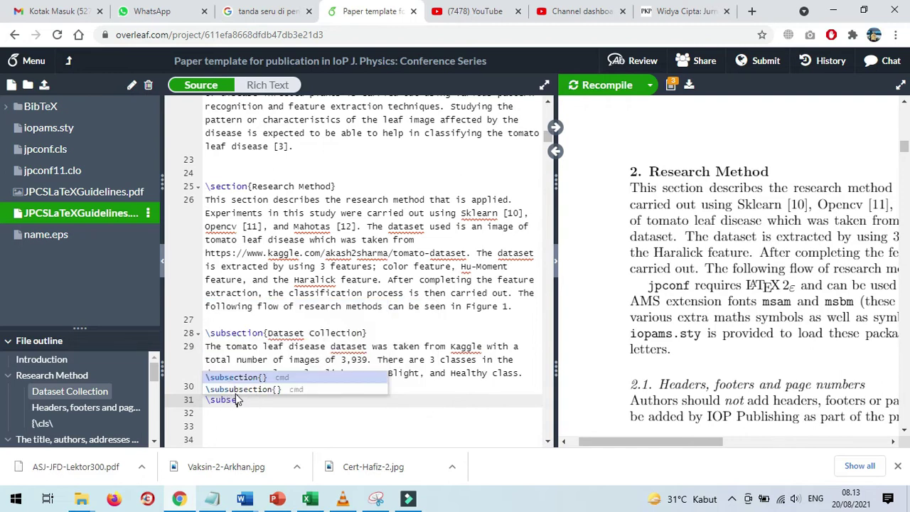
pyautogui.press('Return')
pyautogui.write('2.2 Feature Extraction')
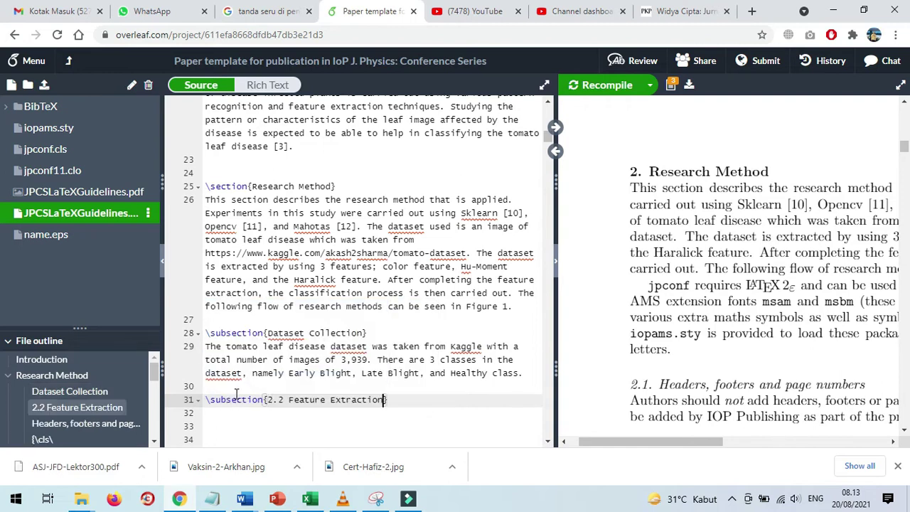
# - Remove the "2.2" numbering from the Feature Extraction subsection title
pyautogui.press('Left')
pyautogui.press('Left')
pyautogui.press('Left')
pyautogui.press('Left')
pyautogui.press('Left')
pyautogui.press('Left')
pyautogui.press('Left')
pyautogui.press('Left')
pyautogui.press('Left')
pyautogui.press('Left')
pyautogui.press('Left')
pyautogui.press('Left')
pyautogui.press('Left')
pyautogui.press('Left')
pyautogui.press('Left')
pyautogui.press('Left')
pyautogui.press('Left')
pyautogui.press('Left')
pyautogui.press('BackSpace')
pyautogui.press('BackSpace')
pyautogui.press('BackSpace')
pyautogui.press('BackSpace')
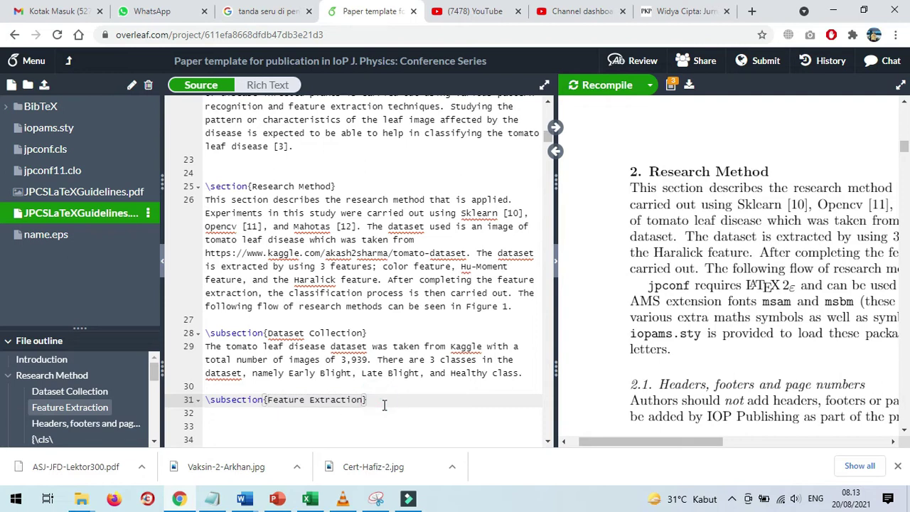
# - Copy the sentence "This research uses 3 feature extractions, namely:" from Word to beneath the Feature Extraction subsection in Overleaf, and recompile the document
pyautogui.press('Down')
pyautogui.click(244, 499)
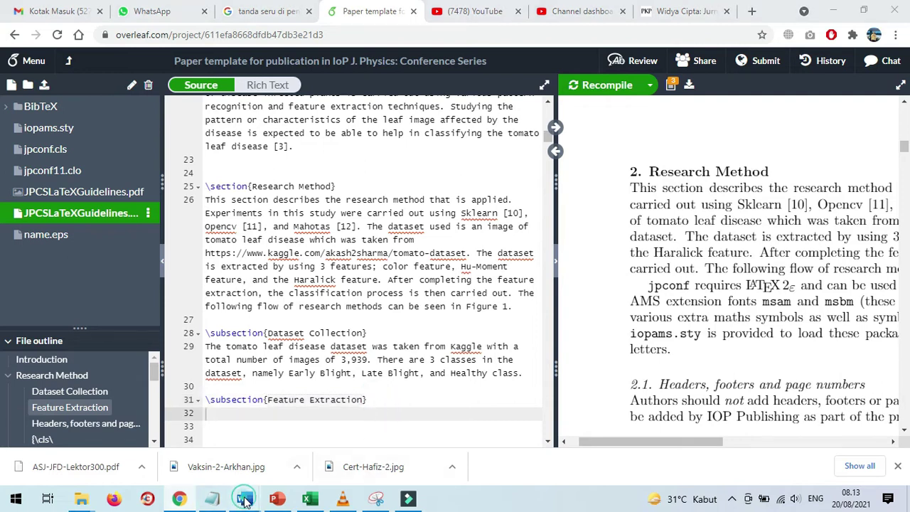
pyautogui.click(315, 455)
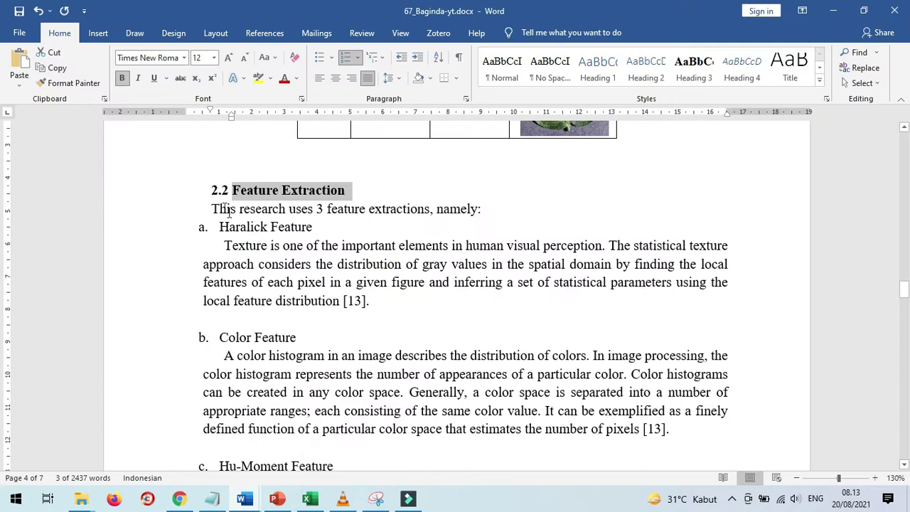
pyautogui.moveTo(213, 209); pyautogui.dragTo(486, 210)
pyautogui.hotkey('ctrl', 'c')
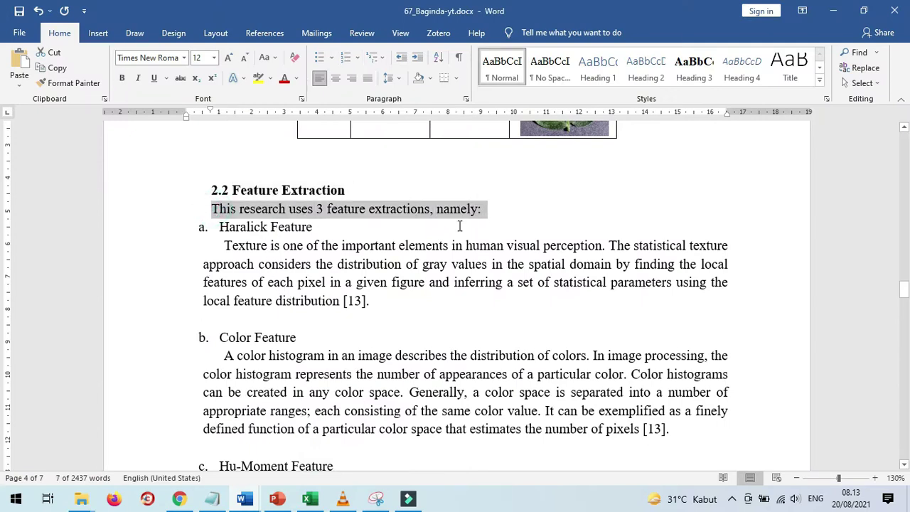
pyautogui.click(178, 499)
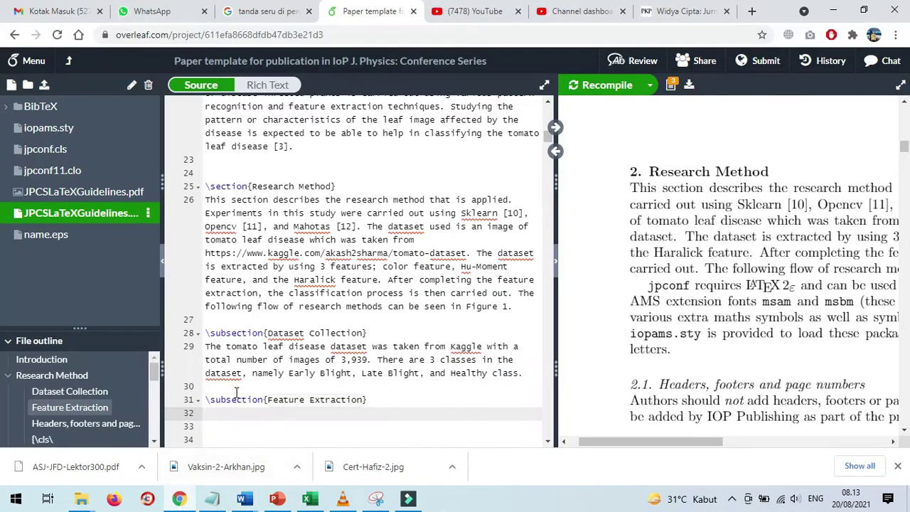
pyautogui.hotkey('ctrl', 'v')
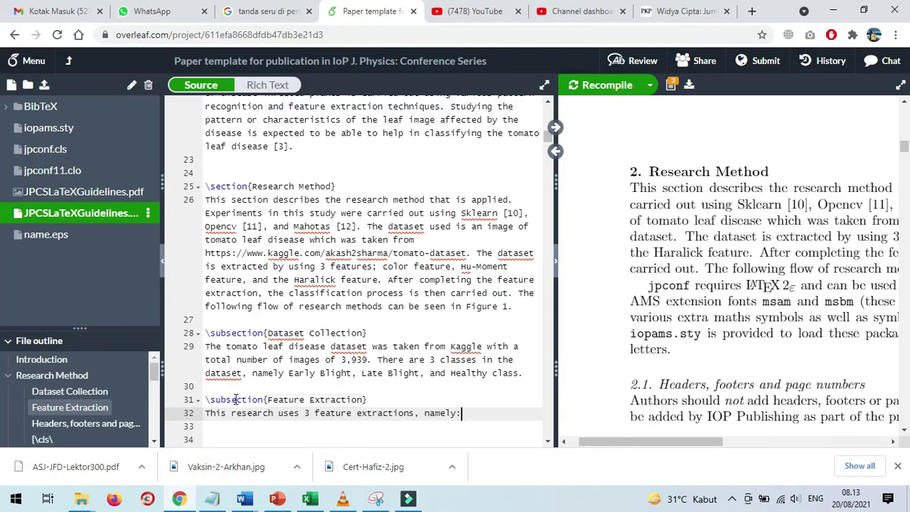
pyautogui.click(616, 91)
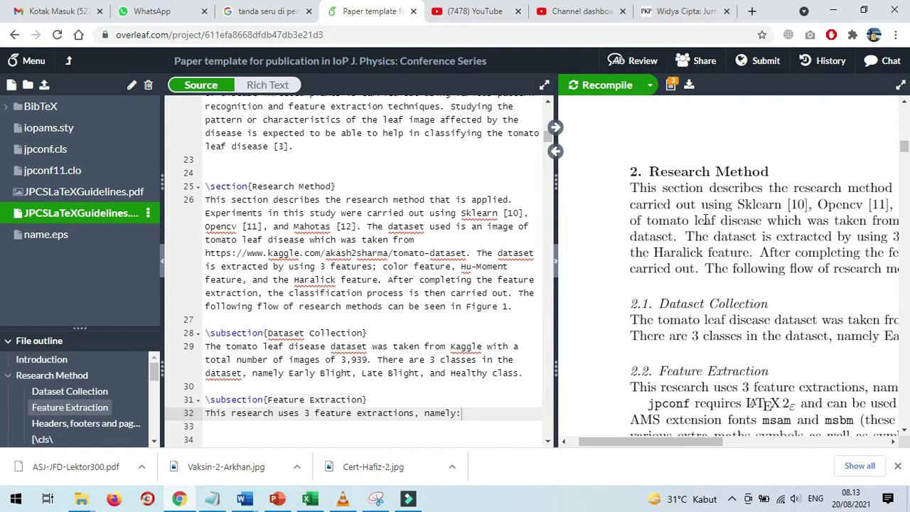
pyautogui.scroll(-2, 704, 217)
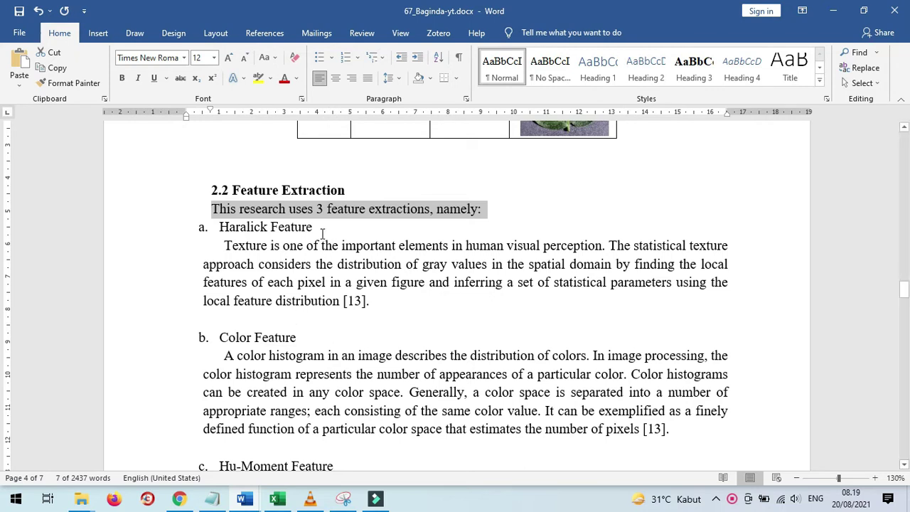
# - Copy the "Haralick Feature" heading from the Word manuscript, and insert an enumerate environment below the Feature Extraction sentence in Overleaf
pyautogui.moveTo(316, 227); pyautogui.dragTo(220, 227)
pyautogui.hotkey('ctrl', 'c')
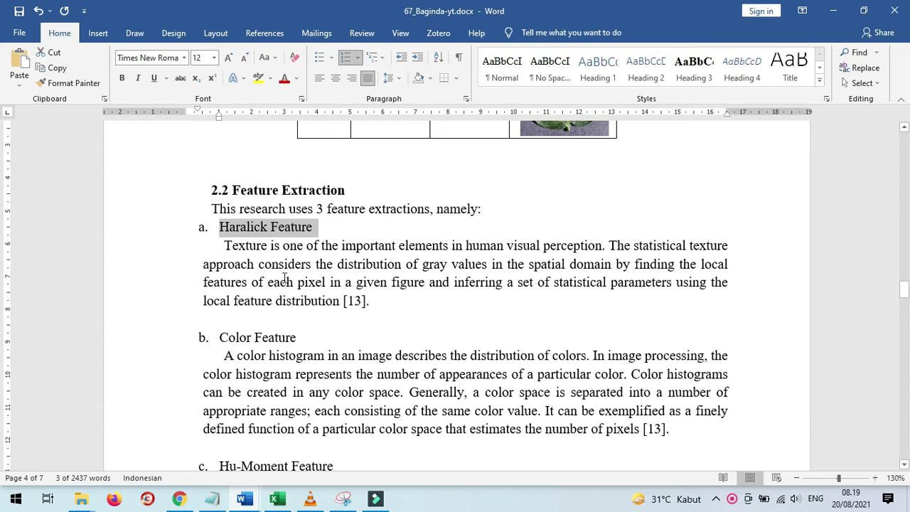
pyautogui.click(179, 498)
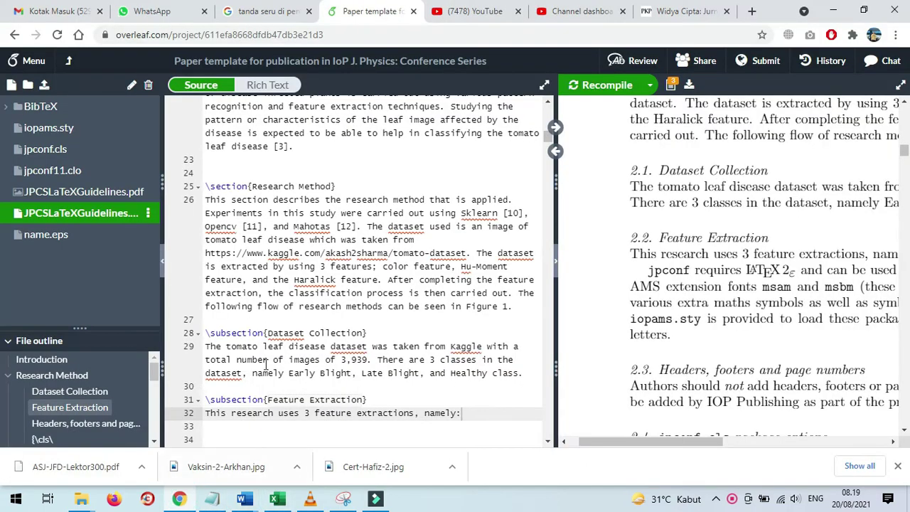
pyautogui.scroll(-1, 355, 354)
pyautogui.click(346, 386)
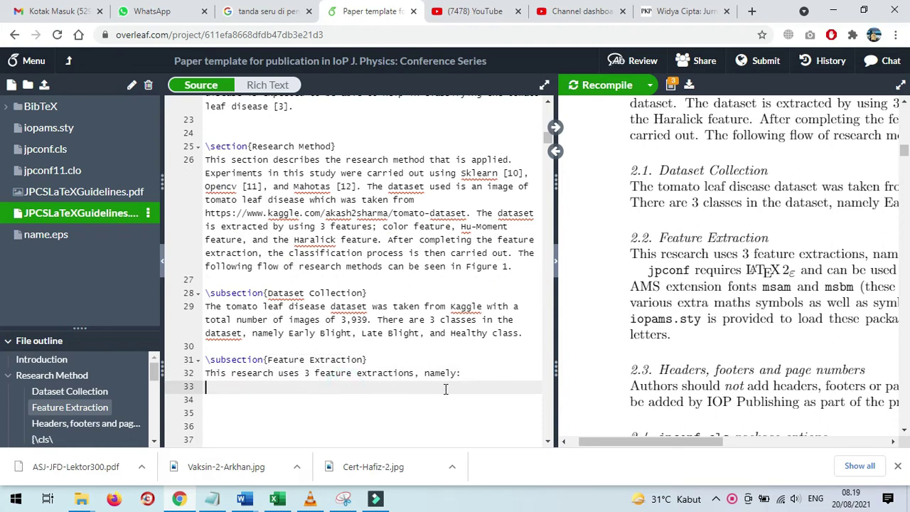
pyautogui.write('\\begin')
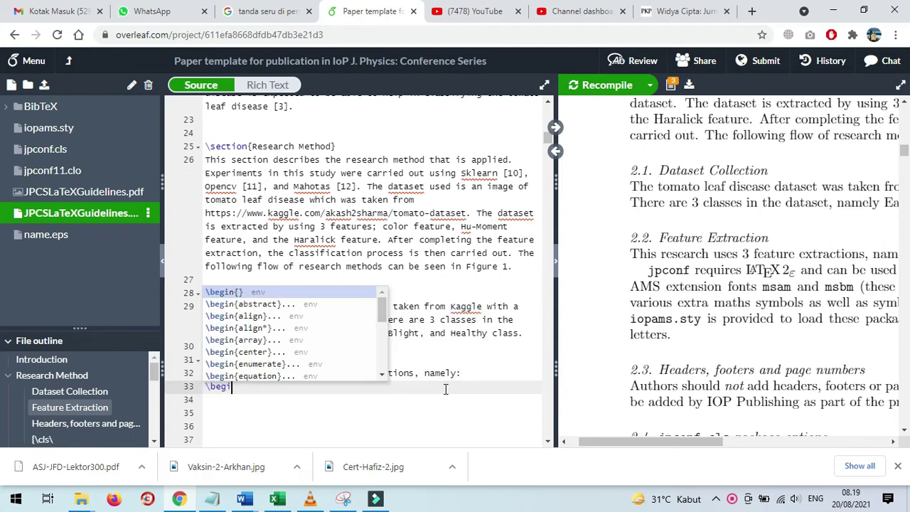
pyautogui.press('Down')
pyautogui.press('Down')
pyautogui.press('Down')
pyautogui.press('Down')
pyautogui.press('Down')
pyautogui.press('Down')
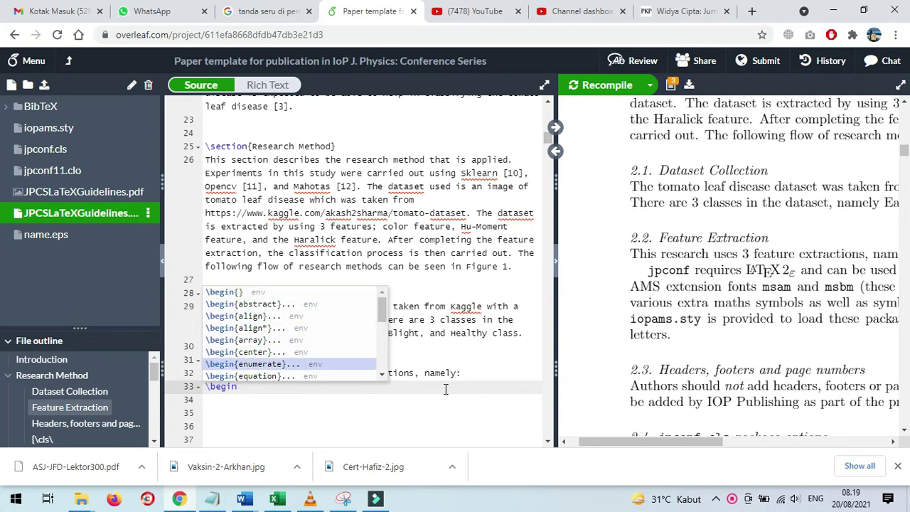
pyautogui.press('Return')
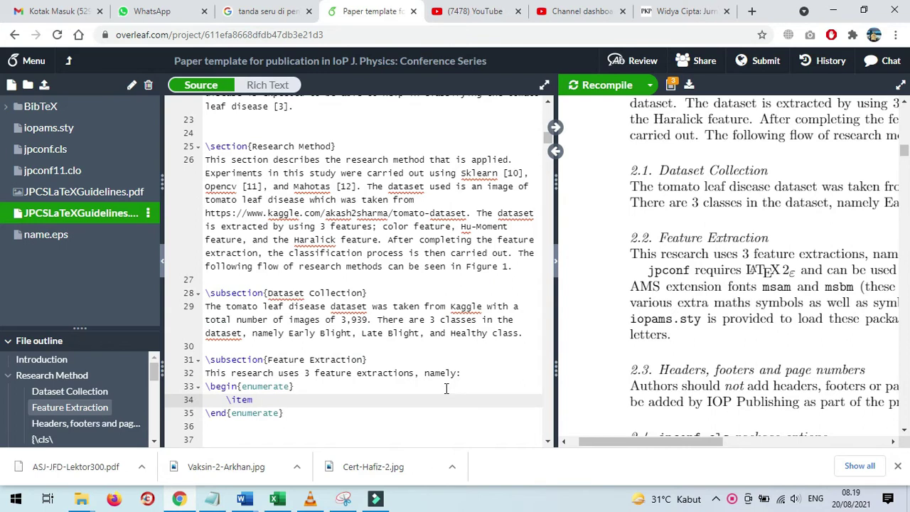
# - Paste "Haralick Feature" as the first list item without its "a." prefix, and start a new line beneath it
pyautogui.write('a.\tHaralick Feature')
pyautogui.click(290, 400)
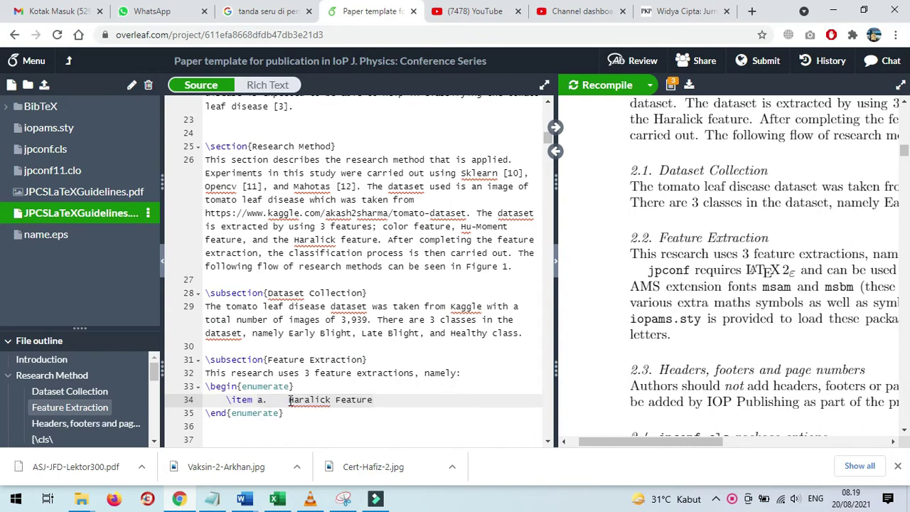
pyautogui.press('BackSpace')
pyautogui.press('BackSpace')
pyautogui.press('BackSpace')
pyautogui.press('BackSpace')
pyautogui.press('BackSpace')
pyautogui.press('BackSpace')
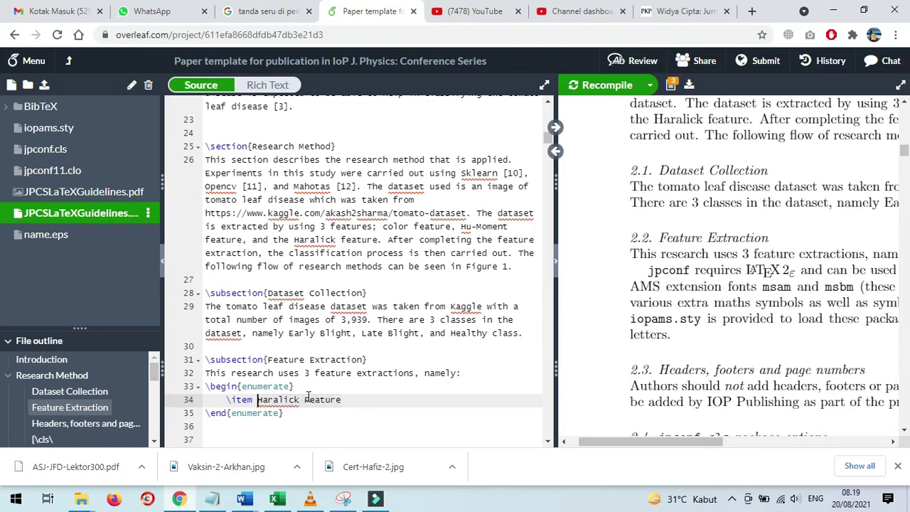
pyautogui.click(350, 400)
pyautogui.press('Return')
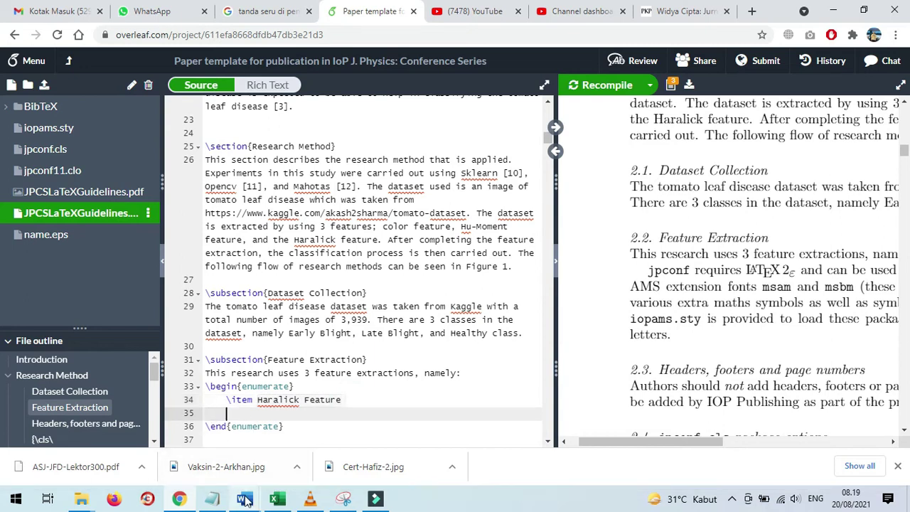
pyautogui.moveTo(245, 500)
pyautogui.click(324, 468)
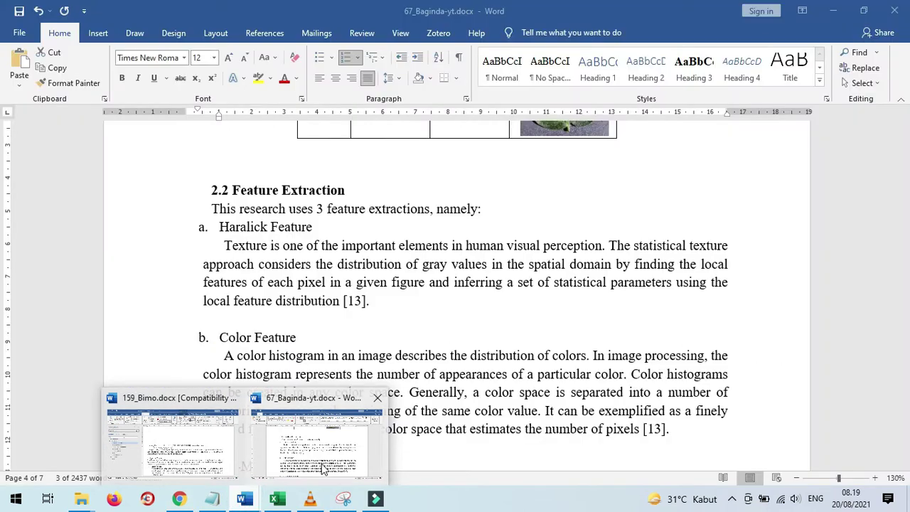
pyautogui.moveTo(226, 247); pyautogui.dragTo(380, 299)
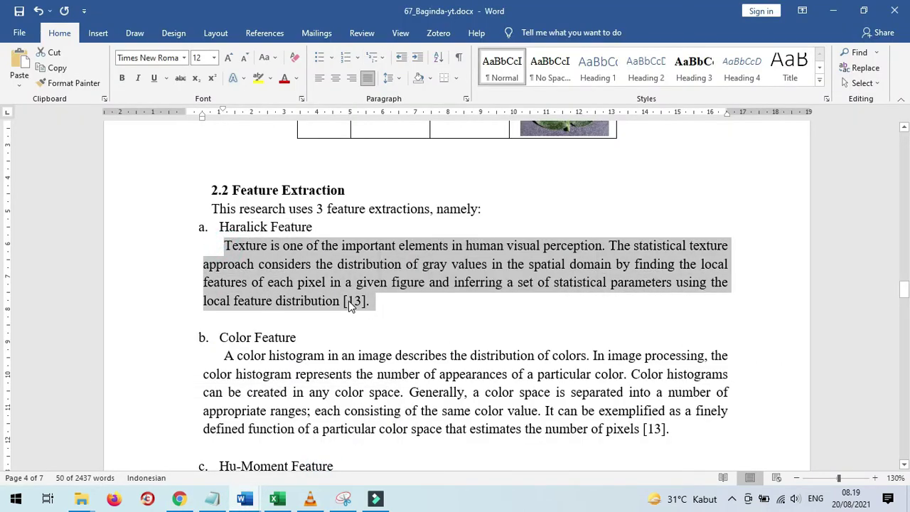
pyautogui.hotkey('ctrl', 'v')
pyautogui.click(192, 500)
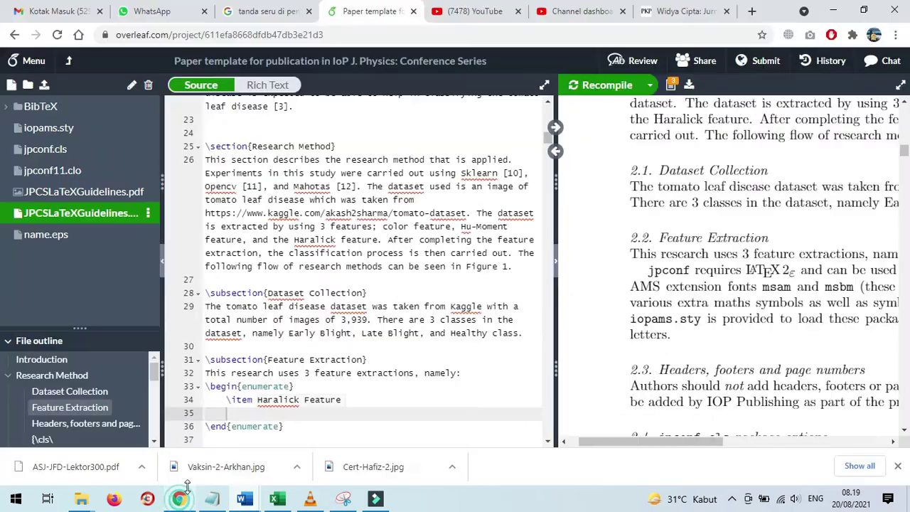
pyautogui.write('a.  Haralick Feature')
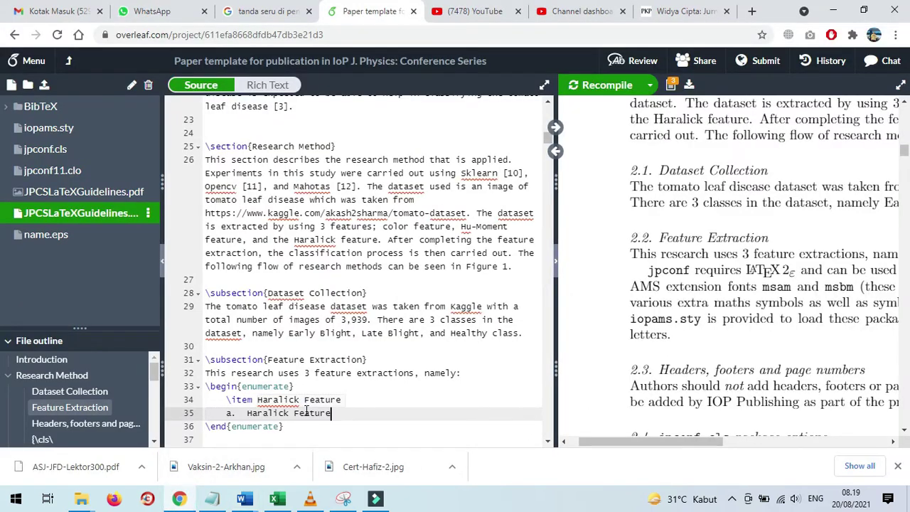
pyautogui.click(244, 500)
pyautogui.click(310, 447)
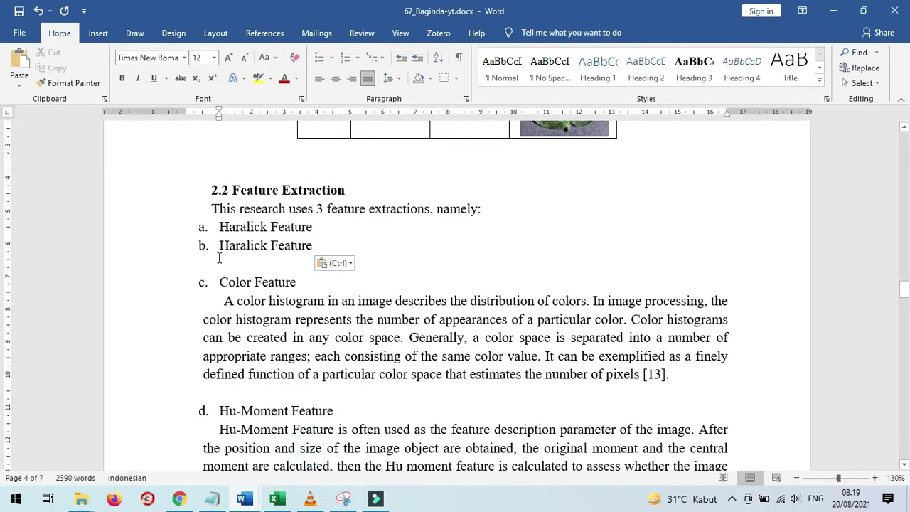
pyautogui.hotkey('ctrl', 'z')
# - Copy the selected Haralick Feature paragraph from Word and paste it beneath the list item in Overleaf, replacing the duplicate "a. Haralick Feature" line
pyautogui.hotkey('ctrl', 'c')
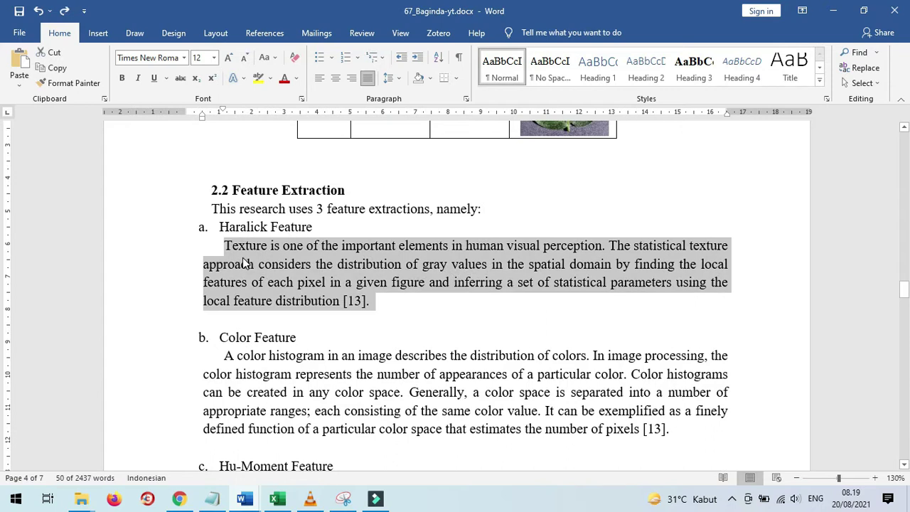
pyautogui.click(179, 500)
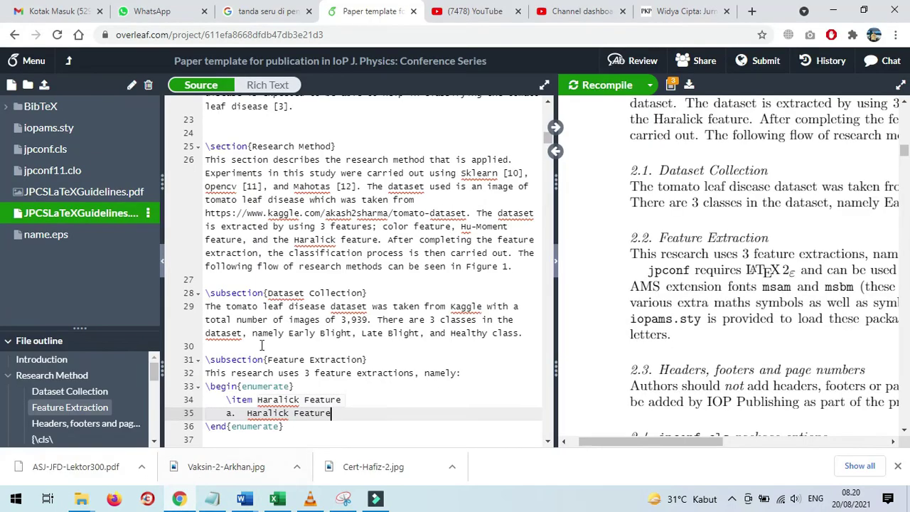
pyautogui.moveTo(332, 413); pyautogui.dragTo(227, 413)
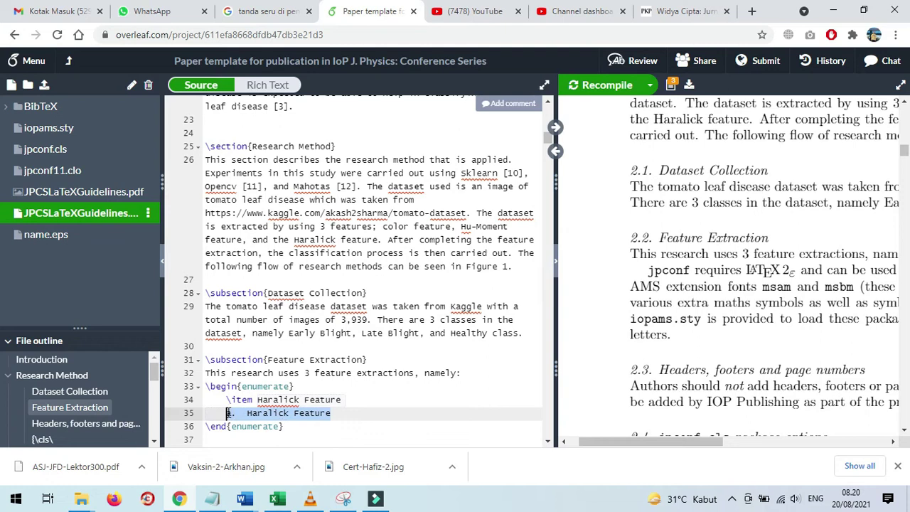
pyautogui.hotkey('ctrl', 'v')
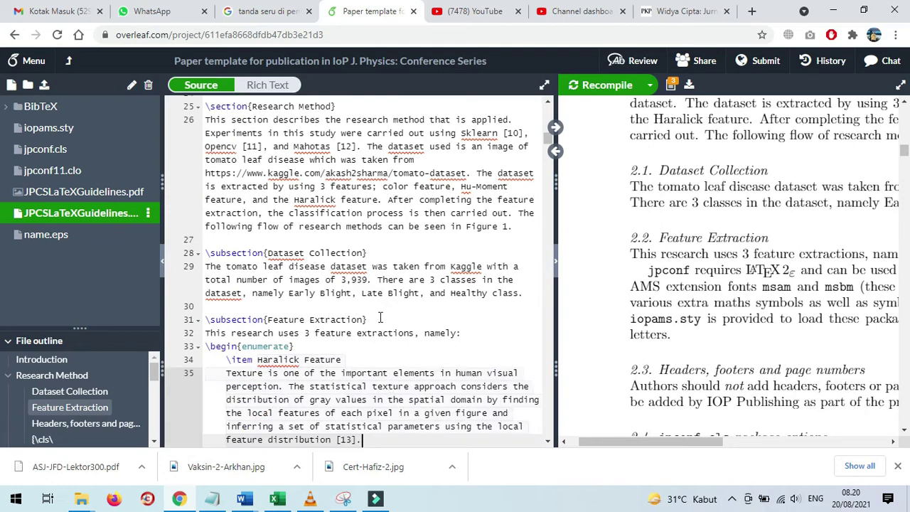
# - Copy the "Color Feature" heading from the Word manuscript, and add a second \item to the enumerate list in Overleaf
pyautogui.scroll(-2, 391, 334)
pyautogui.click(244, 499)
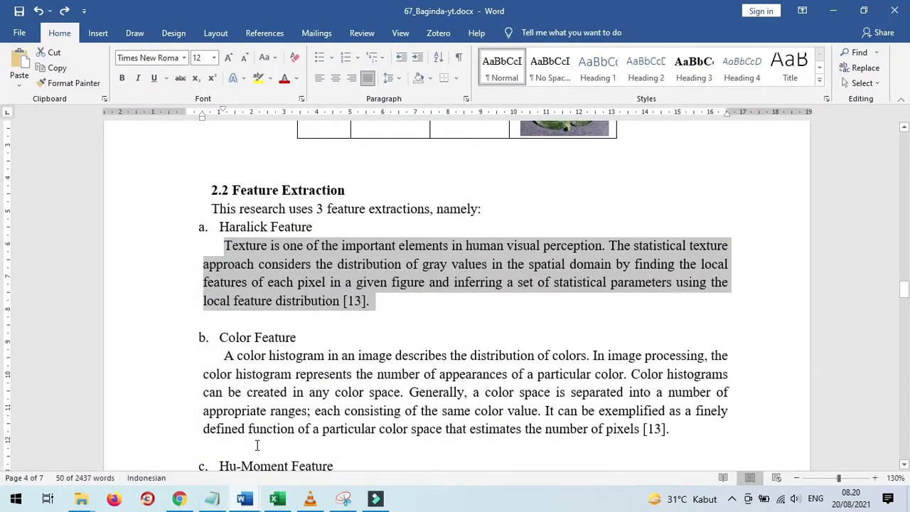
pyautogui.moveTo(216, 337); pyautogui.dragTo(303, 336)
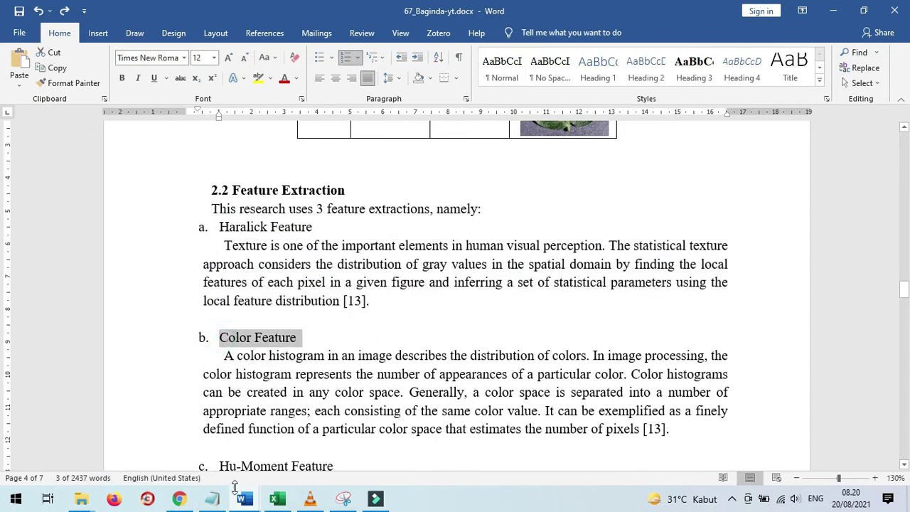
pyautogui.click(195, 489)
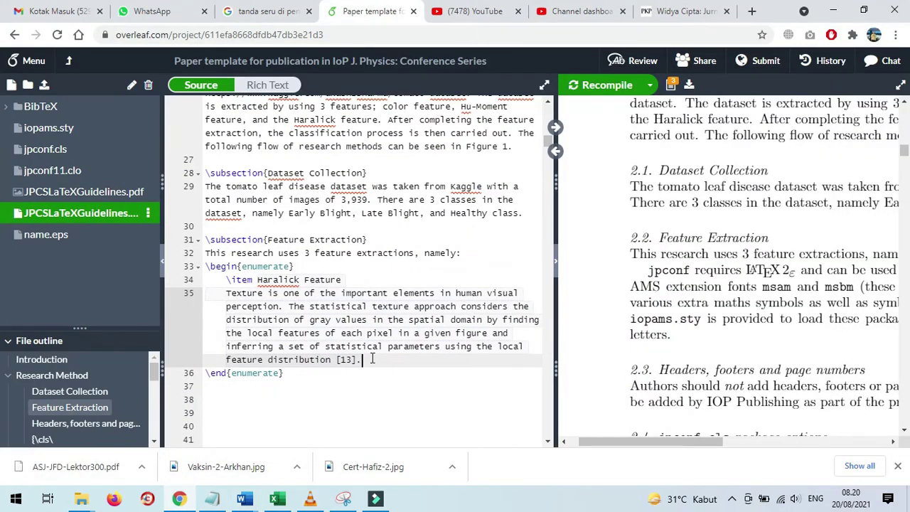
pyautogui.press('Return')
pyautogui.write('\\')
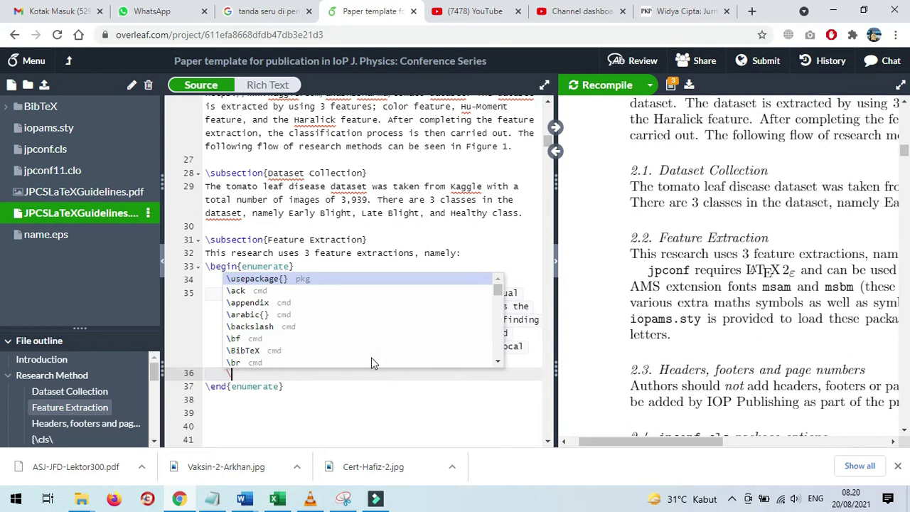
pyautogui.write('it')
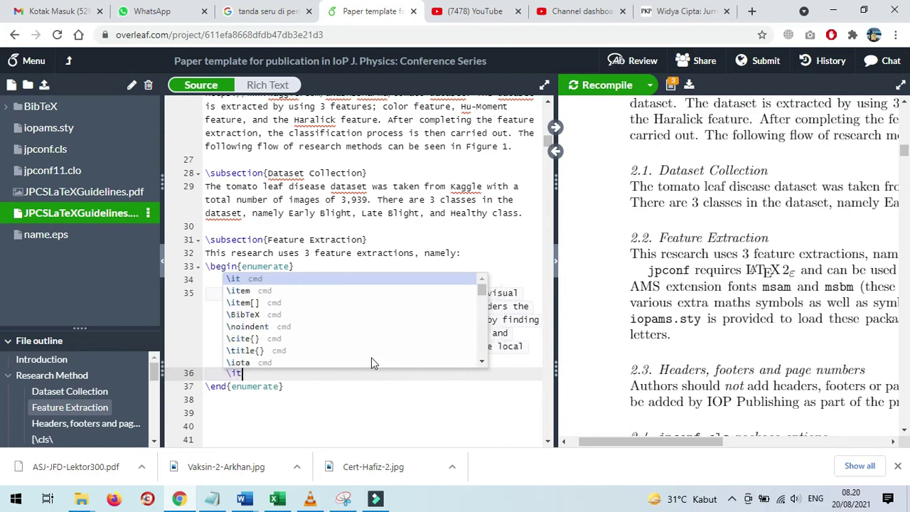
pyautogui.press('Down')
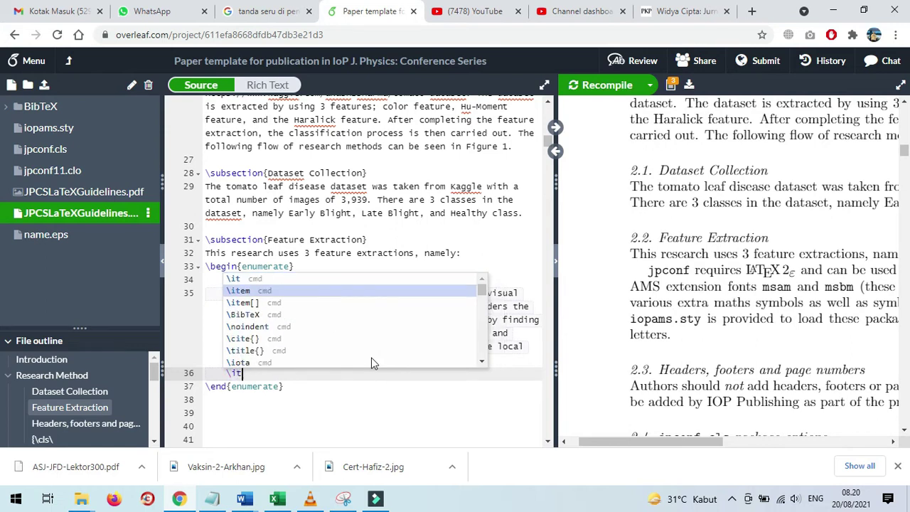
pyautogui.press('Return')
# - Paste "Color Feature" as the second list item without its "b." prefix, and start a new line beneath it
pyautogui.write('b.\tColor Feature')
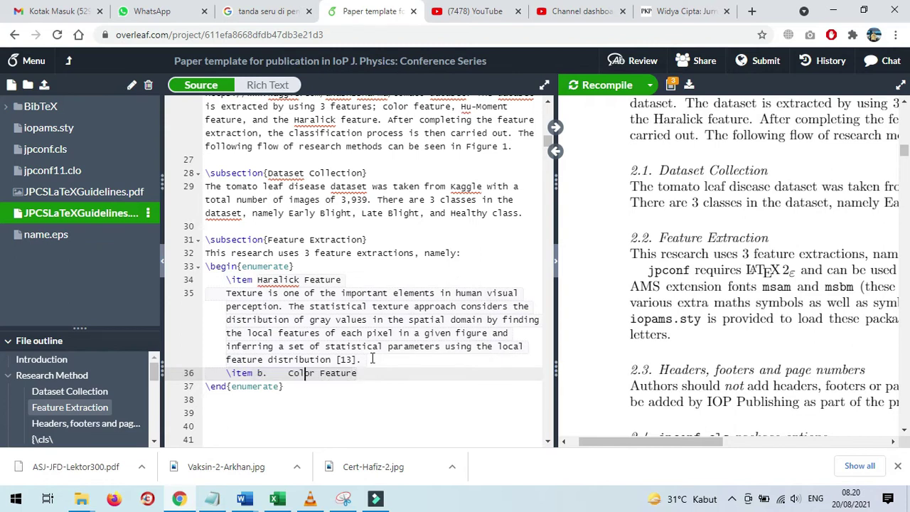
pyautogui.press('BackSpace')
pyautogui.press('BackSpace')
pyautogui.press('BackSpace')
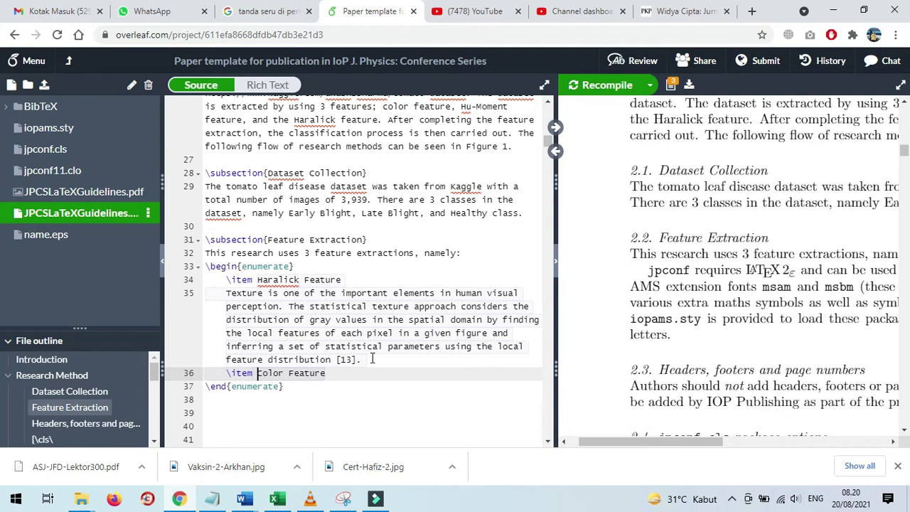
pyautogui.click(373, 369)
pyautogui.press('Return')
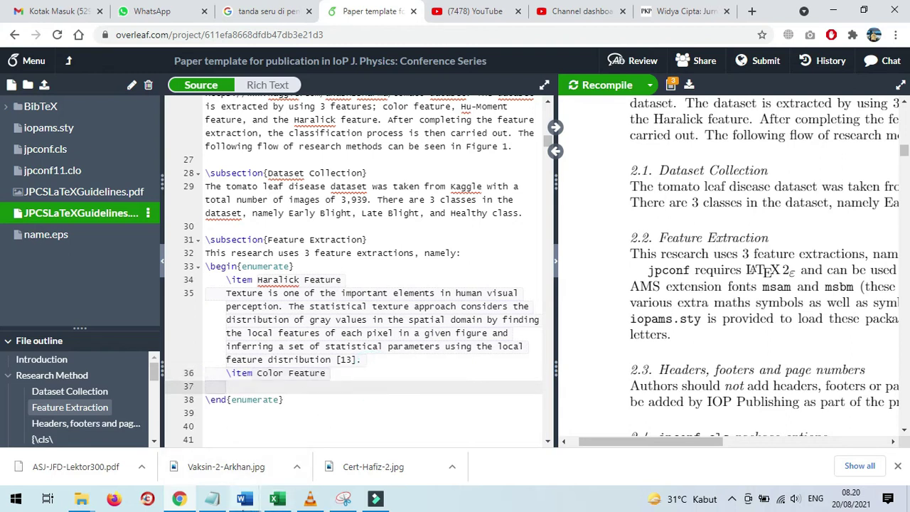
# - Copy the Color Feature paragraph from Word and paste it beneath the Color Feature item in Overleaf
pyautogui.moveTo(244, 499)
pyautogui.click(314, 476)
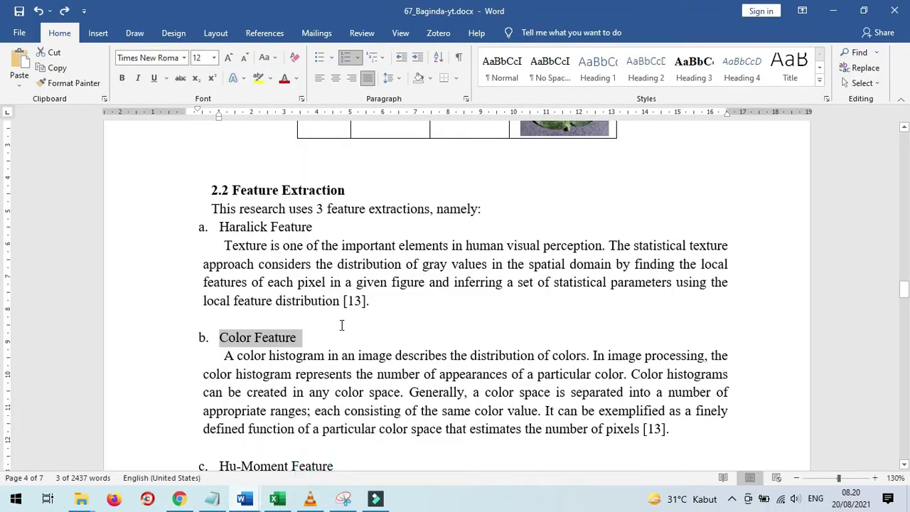
pyautogui.moveTo(226, 357); pyautogui.dragTo(677, 434)
pyautogui.hotkey('ctrl', 'c')
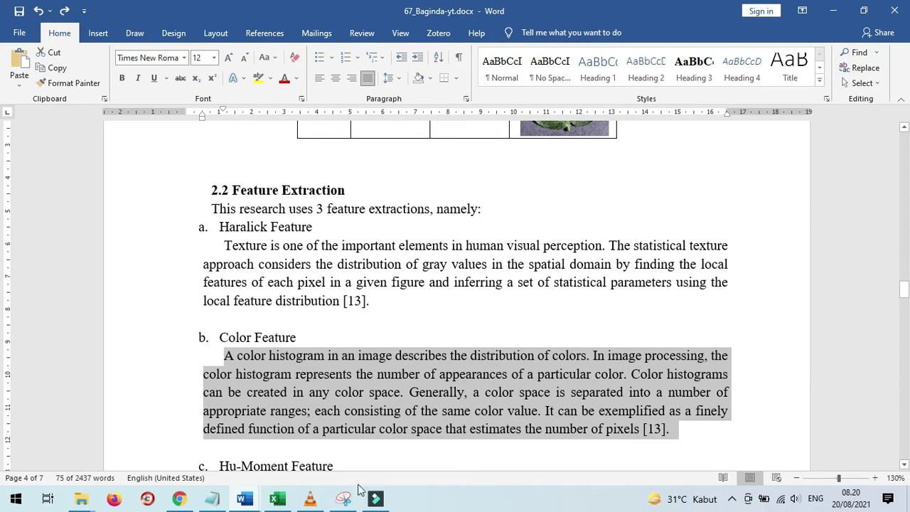
pyautogui.click(178, 498)
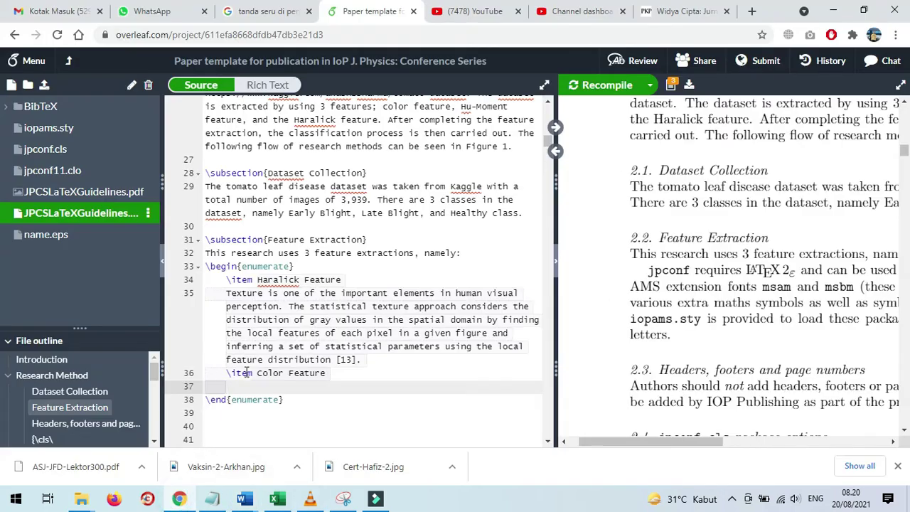
pyautogui.hotkey('ctrl', 'v')
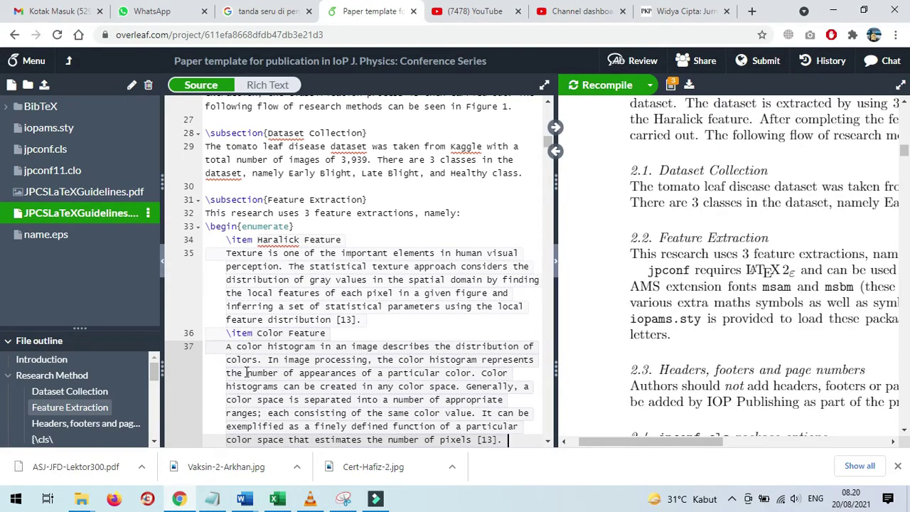
# - Recompile the document and inspect the Feature Extraction list in the PDF preview
pyautogui.scroll(-2, 301, 319)
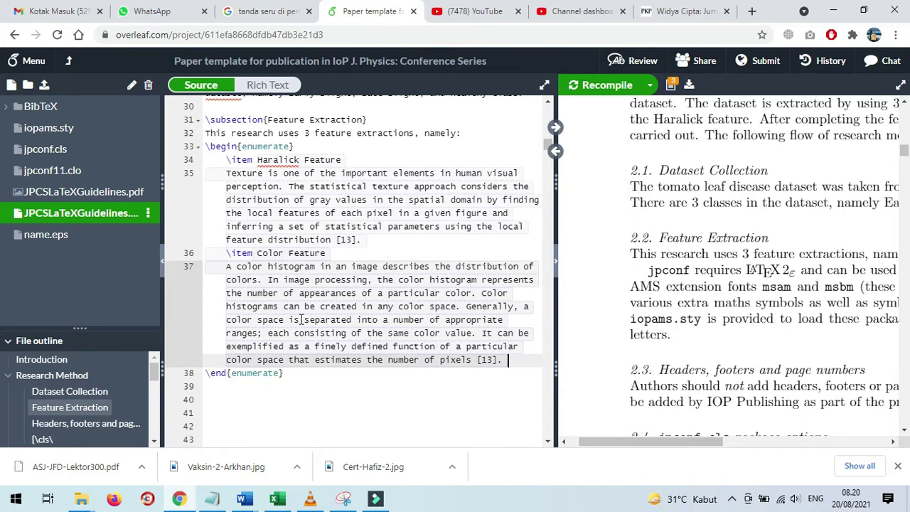
pyautogui.click(611, 84)
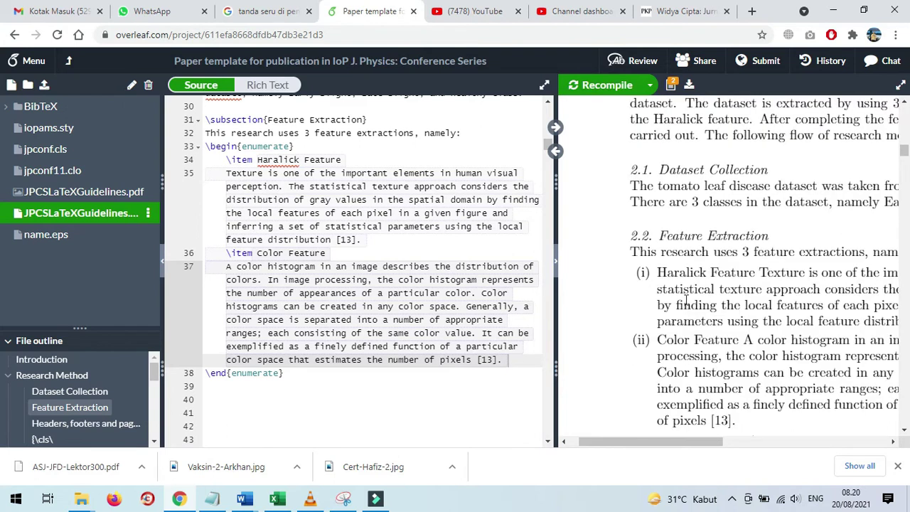
pyautogui.scroll(-1, 677, 254)
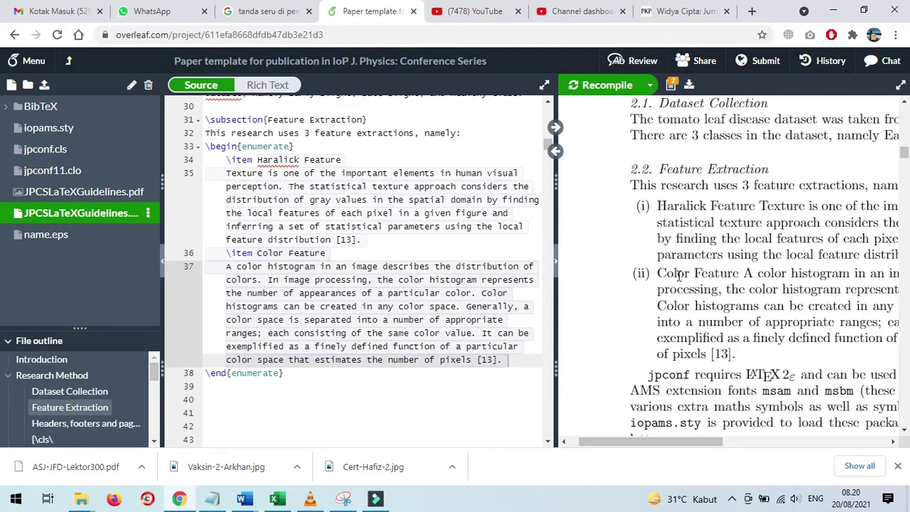
pyautogui.moveTo(637, 441); pyautogui.dragTo(597, 449)
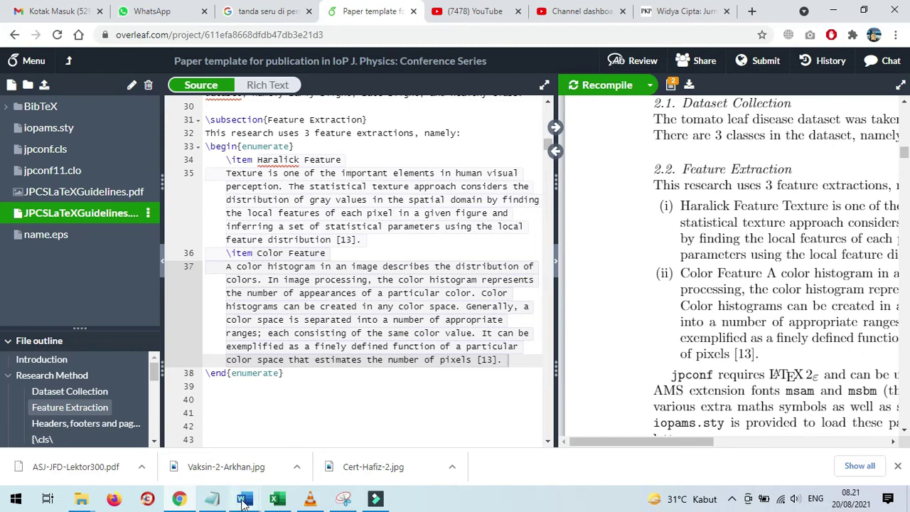
# - Check the list labels in the Word manuscript, then add the [a.] option to the enumerate environment in Overleaf and recompile
pyautogui.moveTo(244, 499)
pyautogui.click(297, 455)
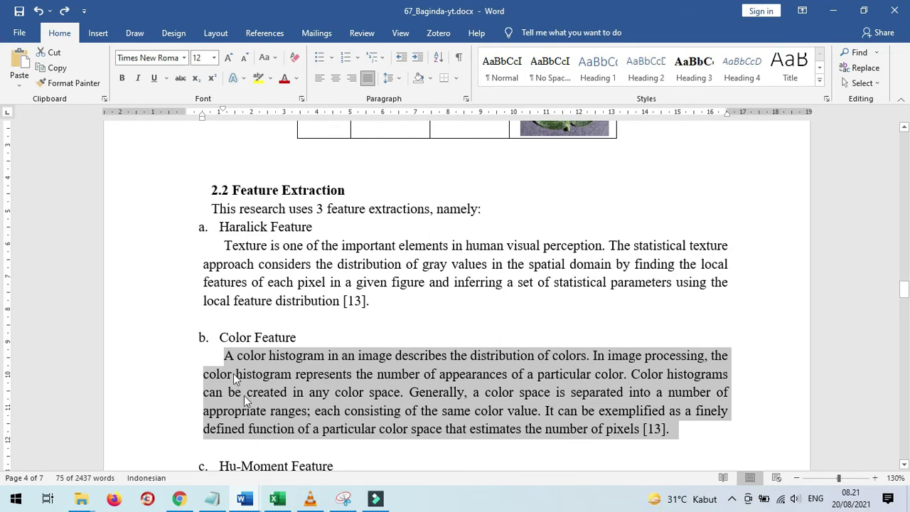
pyautogui.moveTo(182, 502)
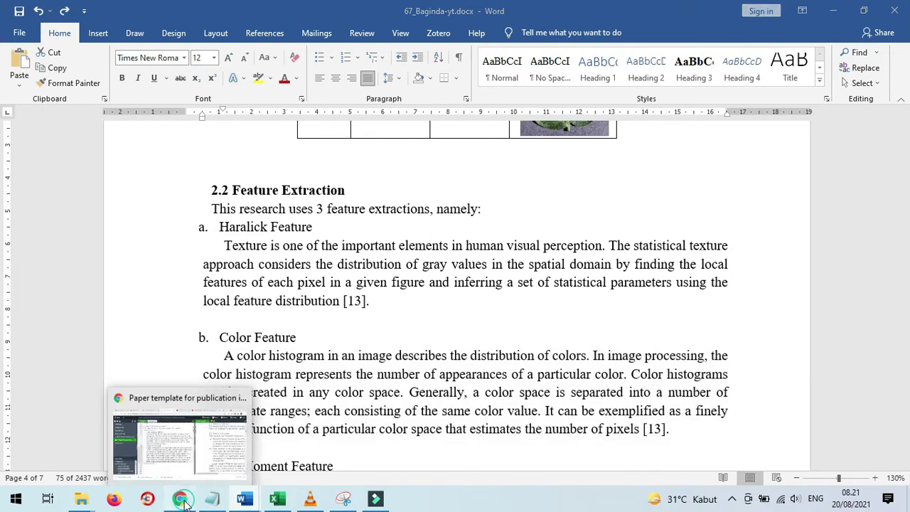
pyautogui.click(283, 425)
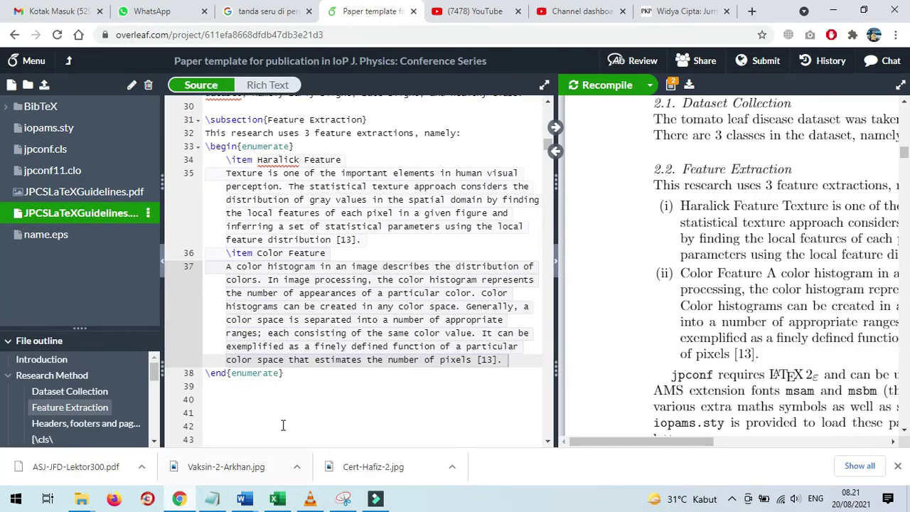
pyautogui.click(320, 146)
pyautogui.write('[a.')
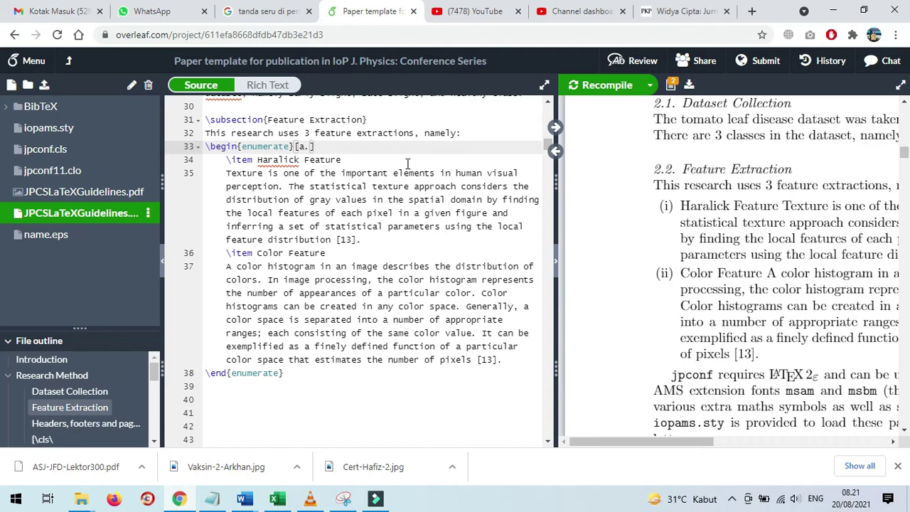
pyautogui.click(594, 85)
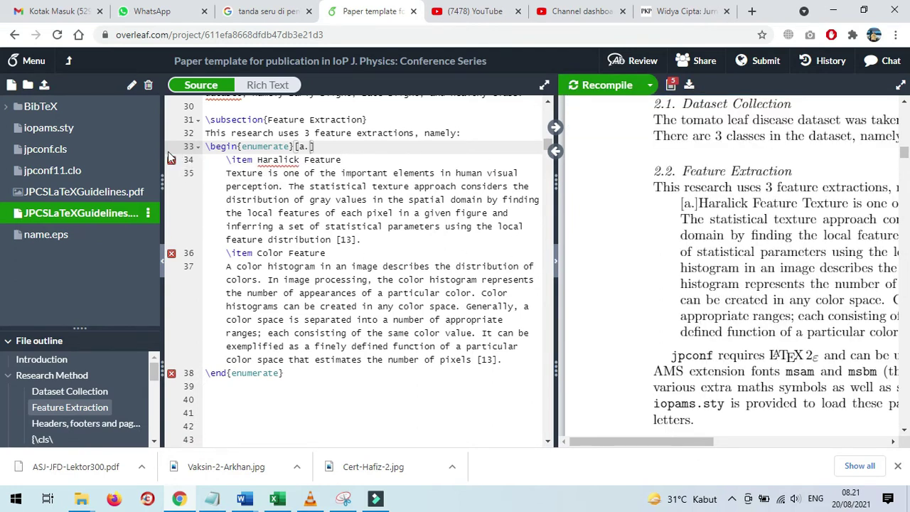
pyautogui.moveTo(177, 163)
# - Load the enumerate package in the preamble beneath the graphicx line, and recompile the document
pyautogui.moveTo(548, 148); pyautogui.dragTo(540, 100)
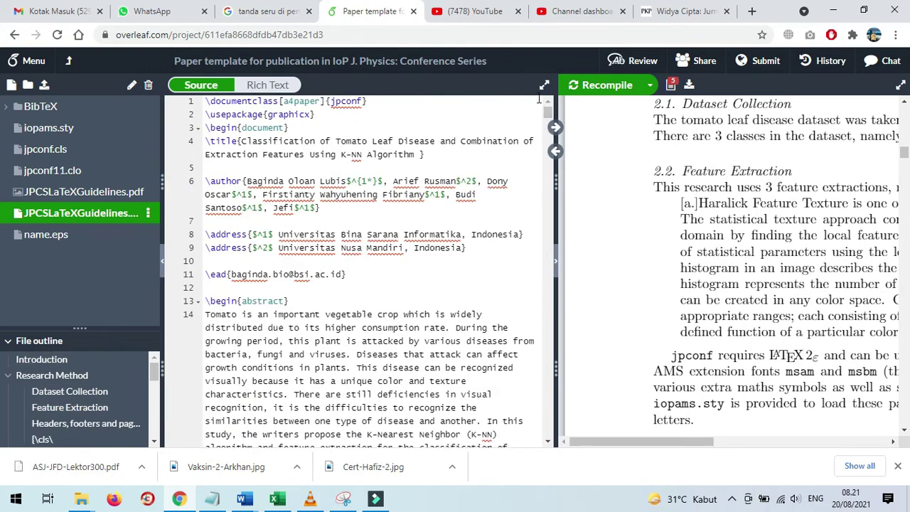
pyautogui.click(347, 115)
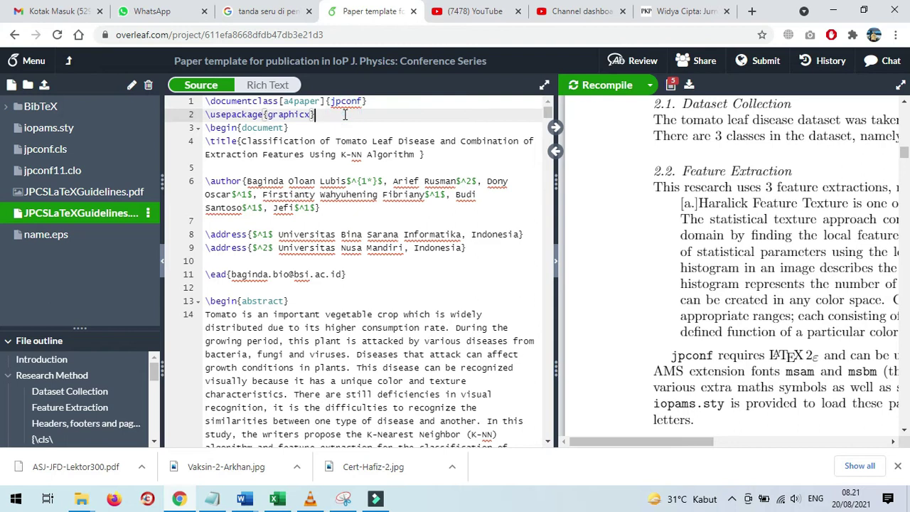
pyautogui.press('Return')
pyautogui.write('\\use')
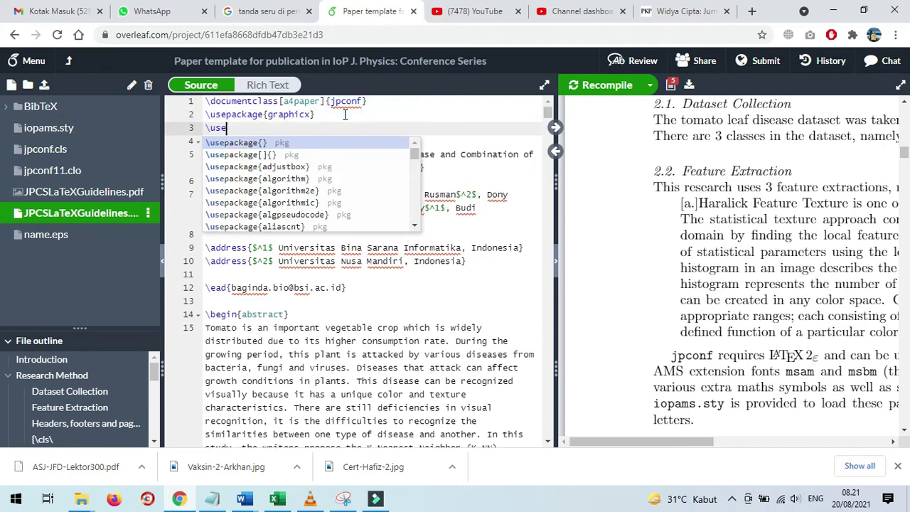
pyautogui.press('Return')
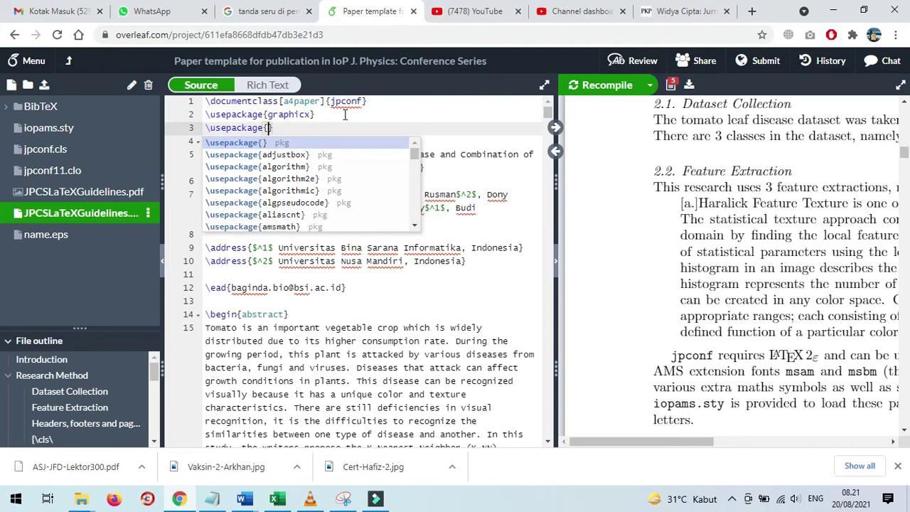
pyautogui.write('enum')
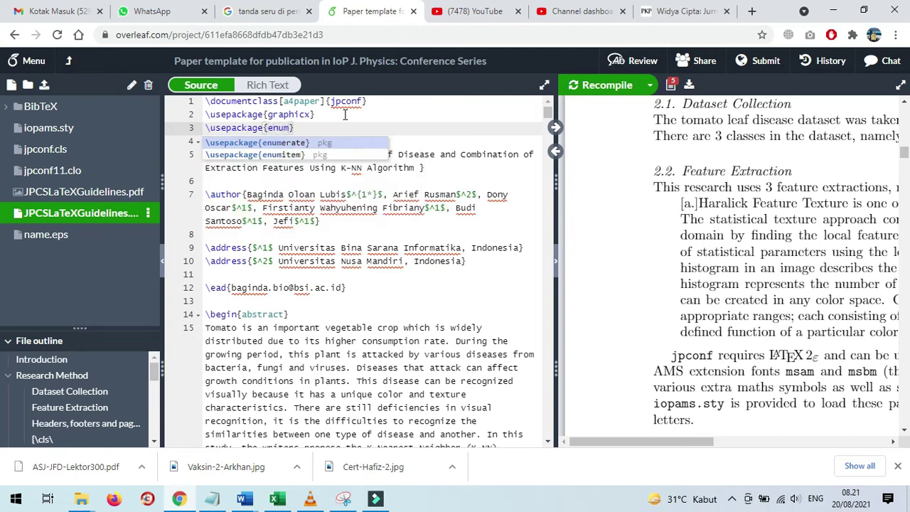
pyautogui.press('Down')
pyautogui.press('Up')
pyautogui.press('Return')
pyautogui.scroll(-12, 363, 132)
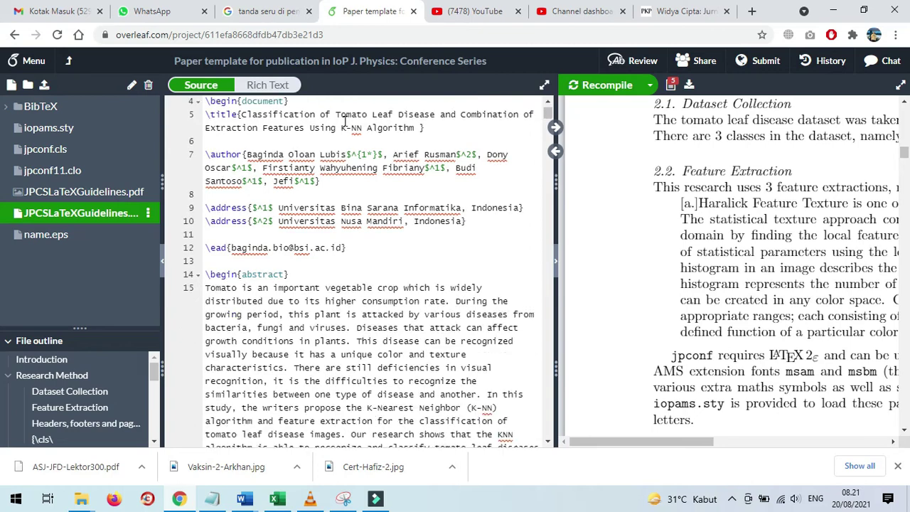
pyautogui.scroll(-5, 397, 161)
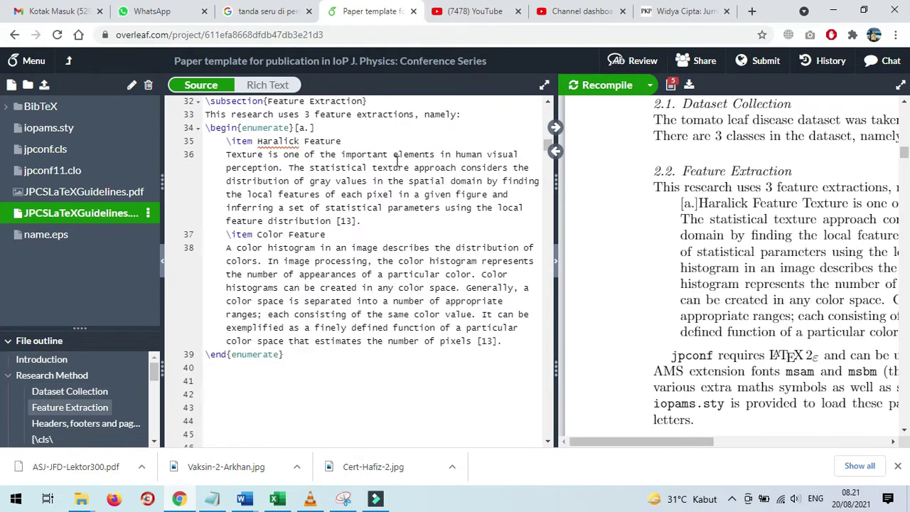
pyautogui.click(607, 85)
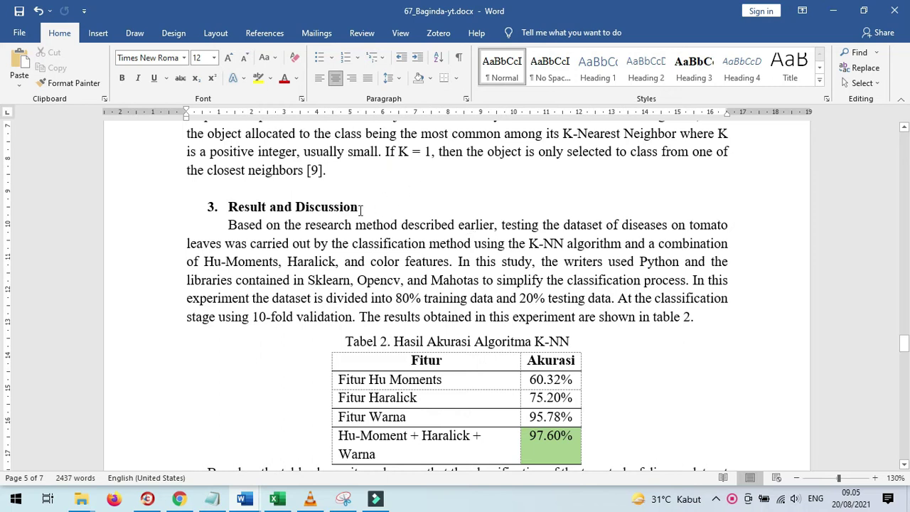
# - Copy the "Result and Discussion" heading from Word, and insert an empty \section command below the enumerate list in Overleaf
pyautogui.moveTo(360, 206); pyautogui.dragTo(227, 207)
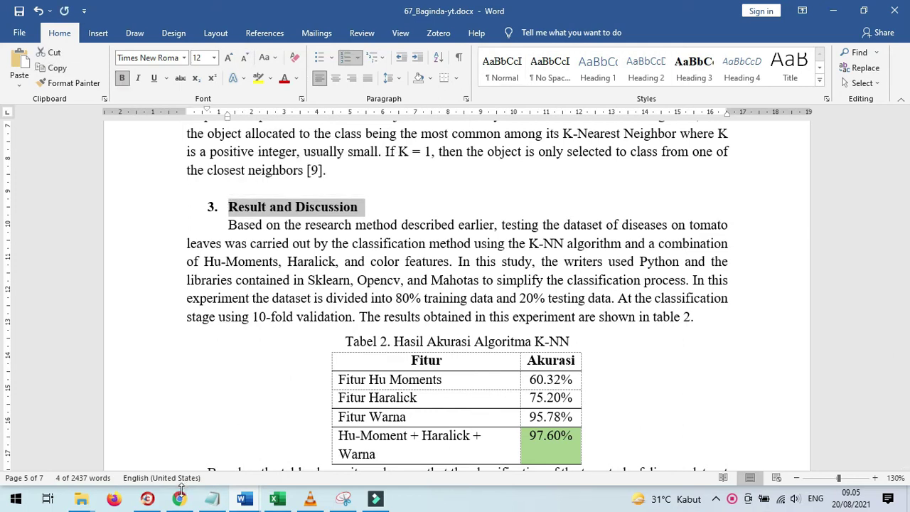
pyautogui.click(180, 497)
pyautogui.click(237, 340)
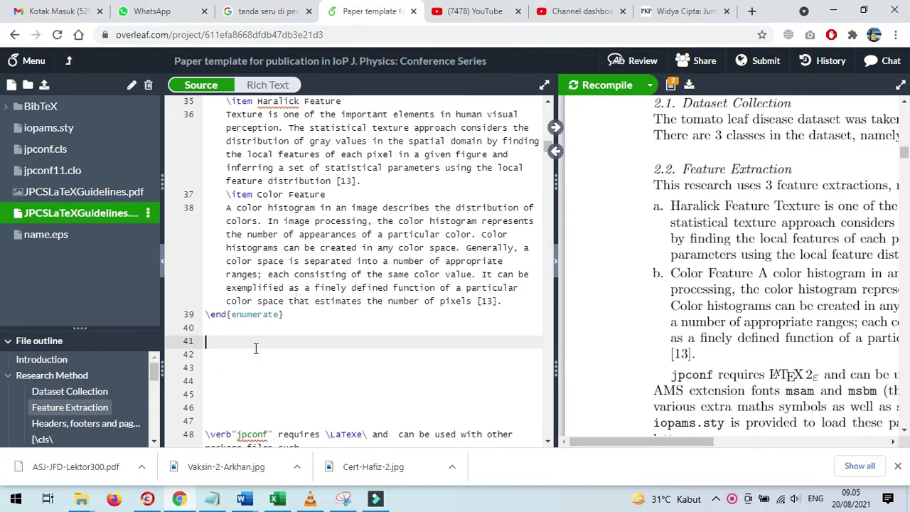
pyautogui.write('\\sectio')
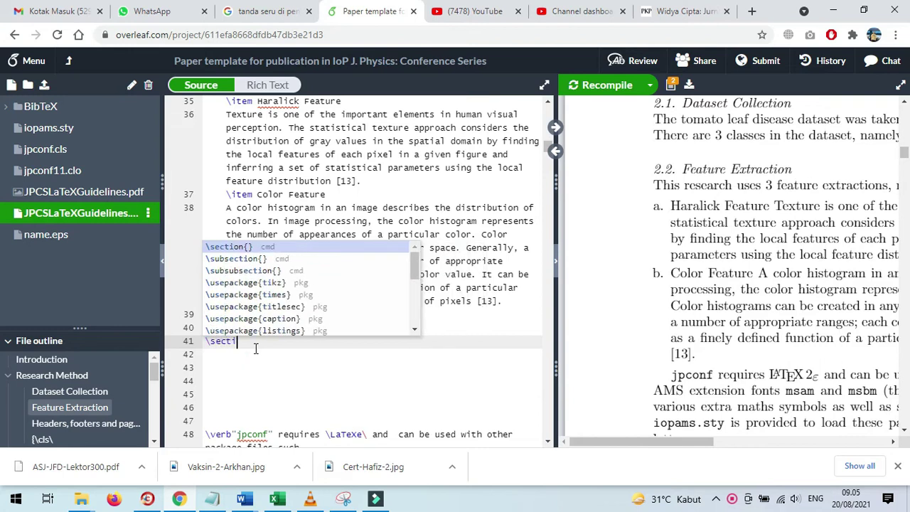
pyautogui.press('Return')
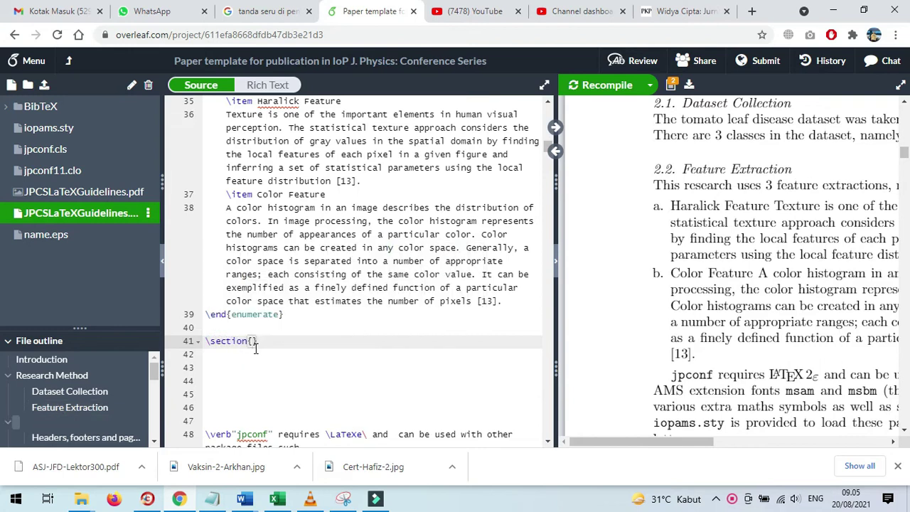
# - Paste the copied "Result and Discussion" heading into the empty \section command and remove its "3. " numbering
pyautogui.write('3. Result and Discussion')
pyautogui.press('Left')
pyautogui.press('Left')
pyautogui.press('Left')
pyautogui.press('Left')
pyautogui.press('Left')
pyautogui.press('Left')
pyautogui.press('Left')
pyautogui.press('Left')
pyautogui.press('Left')
pyautogui.press('Left')
pyautogui.press('Left')
pyautogui.press('Left')
pyautogui.press('Left')
pyautogui.press('Left')
pyautogui.press('Left')
pyautogui.press('Left')
pyautogui.press('Left')
pyautogui.press('Left')
pyautogui.press('Left')
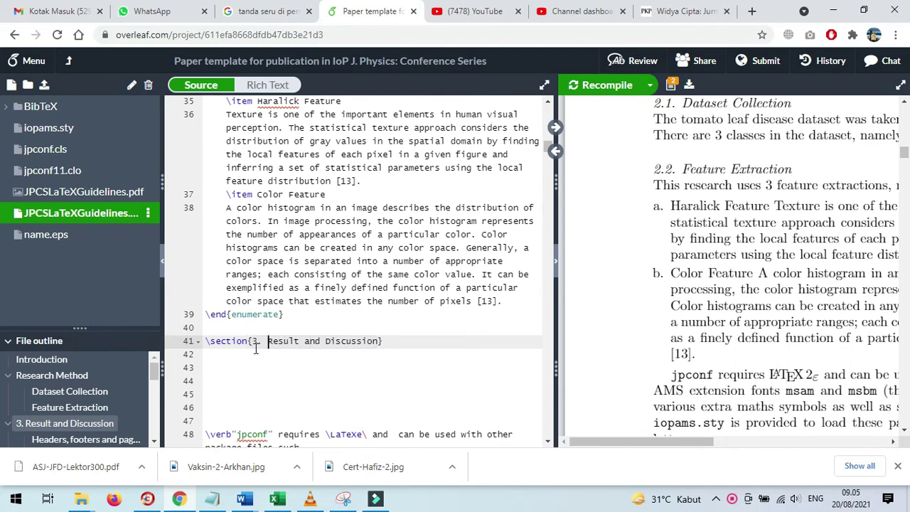
pyautogui.press('BackSpace')
pyautogui.press('BackSpace')
pyautogui.press('BackSpace')
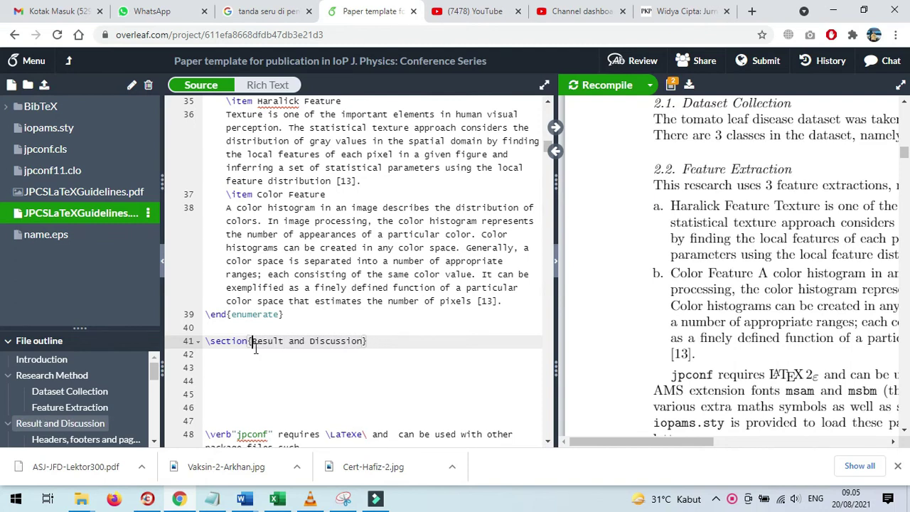
pyautogui.click(369, 342)
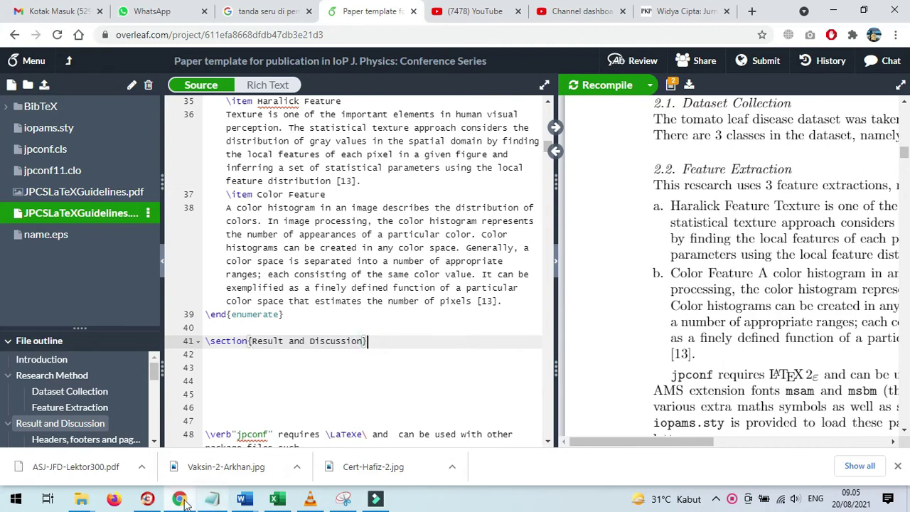
# - Copy the first Result and Discussion paragraph from Word and paste it below the matching \section line in Overleaf
pyautogui.click(249, 500)
pyautogui.click(206, 420)
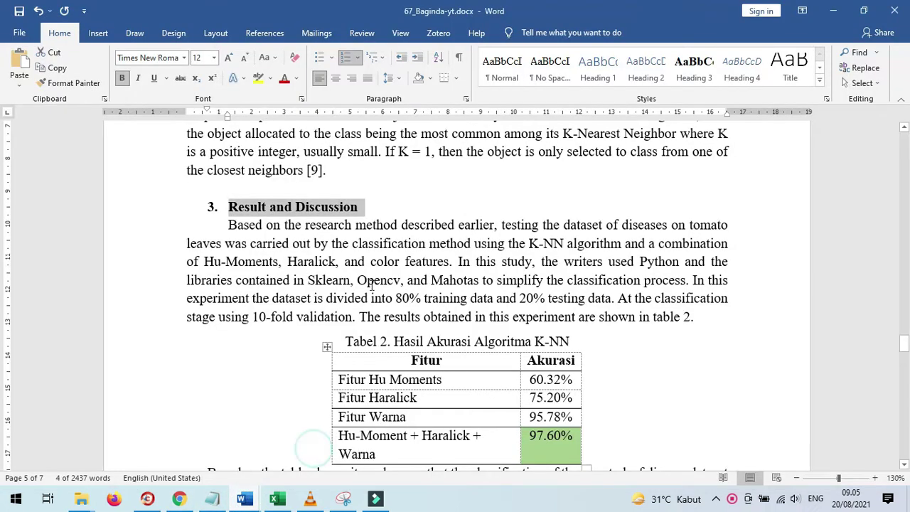
pyautogui.moveTo(229, 225); pyautogui.dragTo(697, 318)
pyautogui.hotkey('ctrl', 'c')
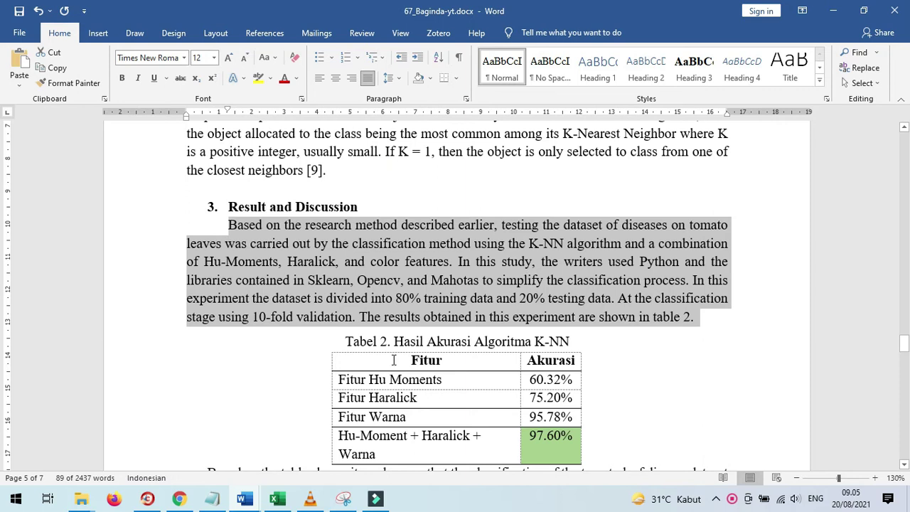
pyautogui.click(180, 499)
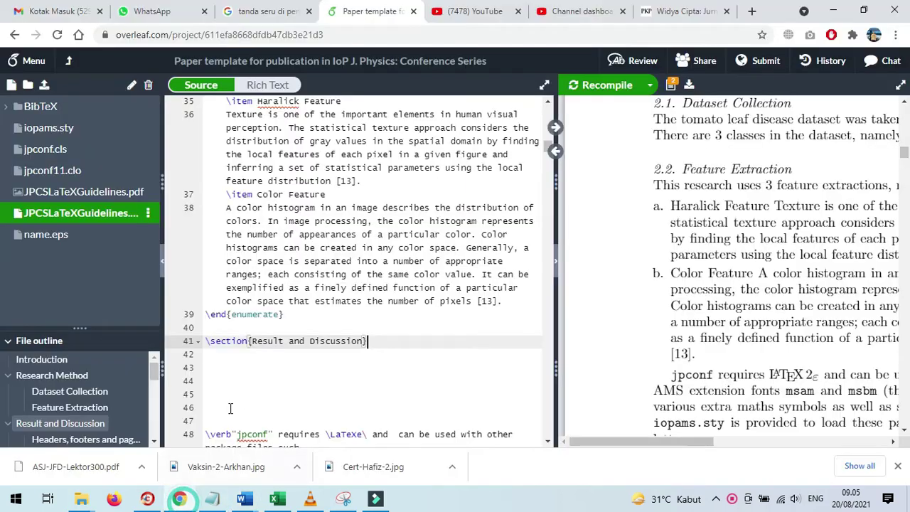
pyautogui.click(235, 361)
pyautogui.hotkey('ctrl', 'v')
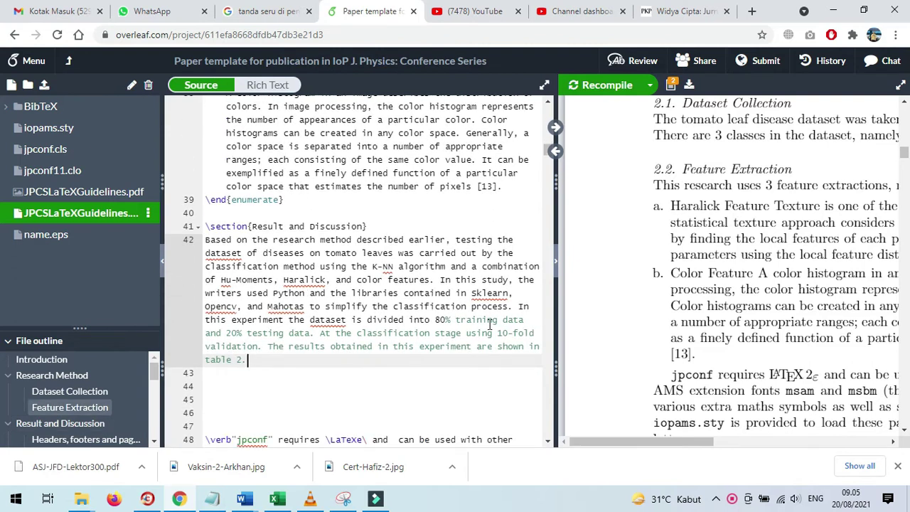
# - Escape the percent signs after 80 and 20 with backslashes, then recompile and check the section in the PDF preview
pyautogui.click(448, 321)
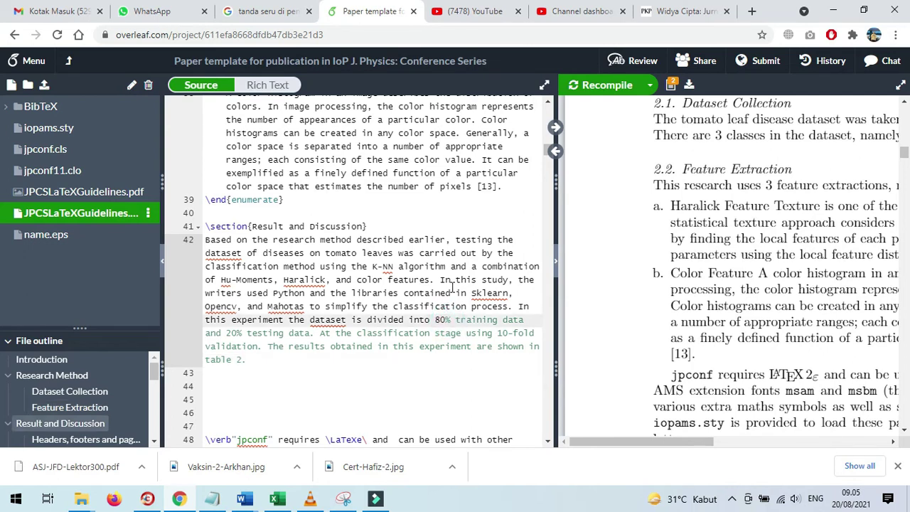
pyautogui.write('\\')
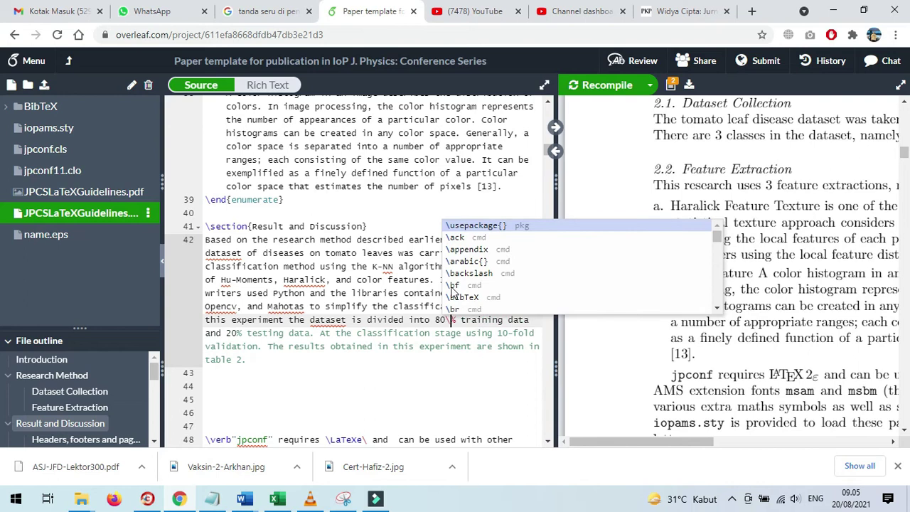
pyautogui.click(238, 333)
pyautogui.write('\\')
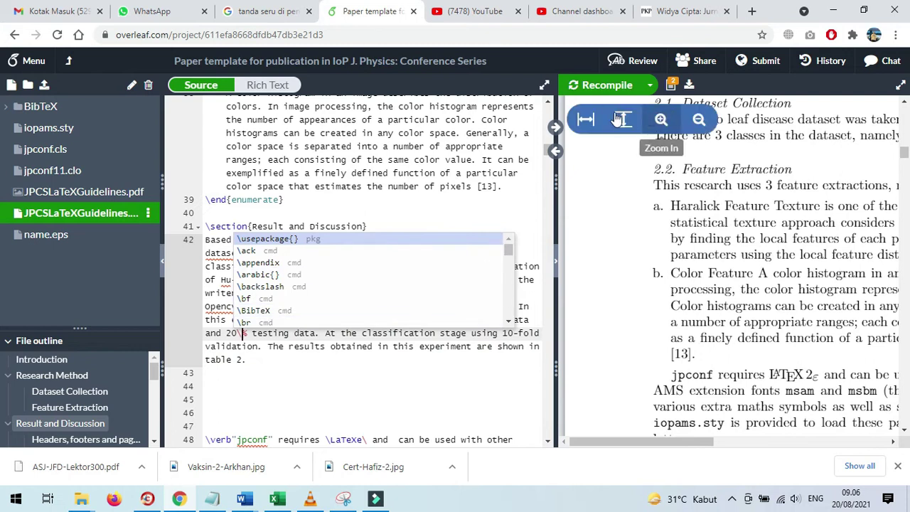
pyautogui.click(611, 91)
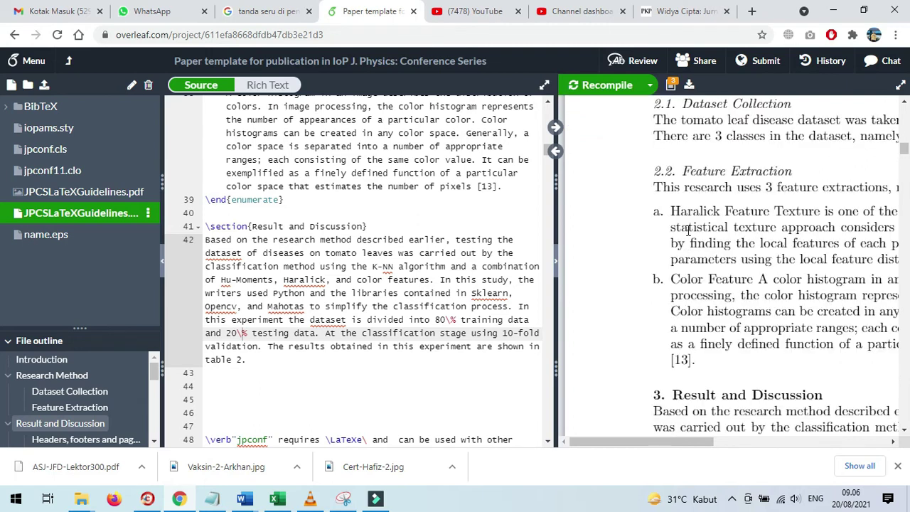
pyautogui.scroll(-2, 688, 230)
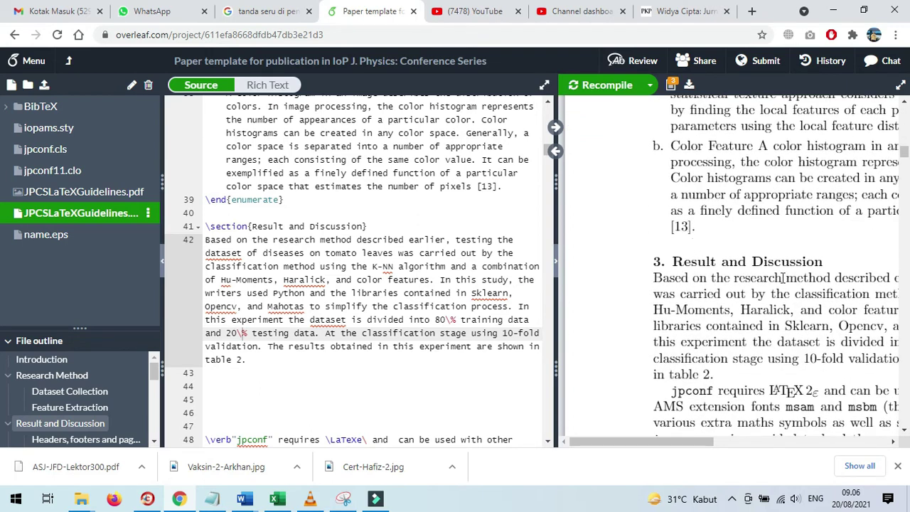
pyautogui.scroll(-1, 700, 278)
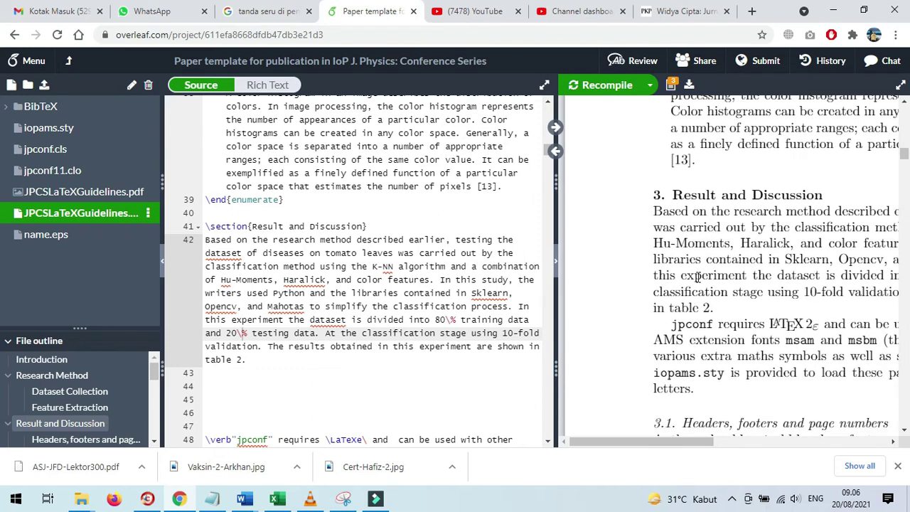
# - Copy the "Conclusion" heading from the Word manuscript and return to Overleaf
pyautogui.moveTo(244, 499)
pyautogui.click(316, 448)
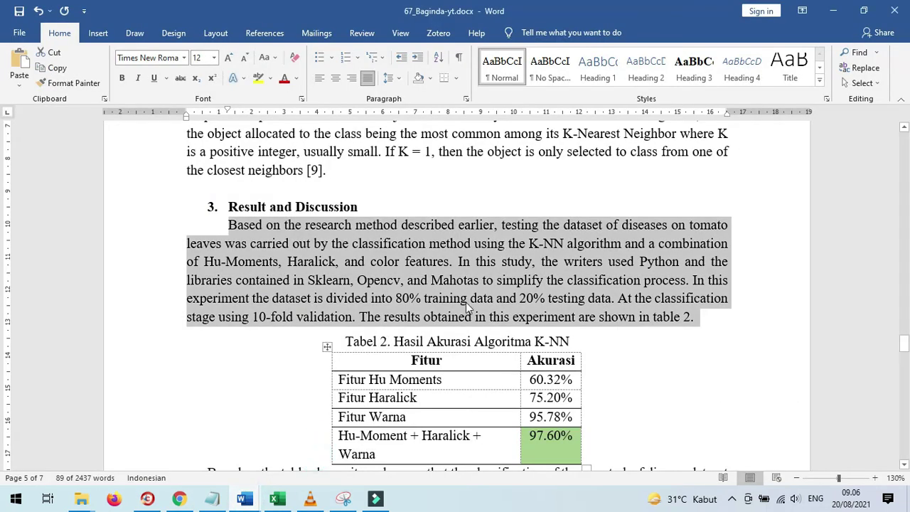
pyautogui.scroll(-12, 466, 302)
pyautogui.scroll(-5, 468, 304)
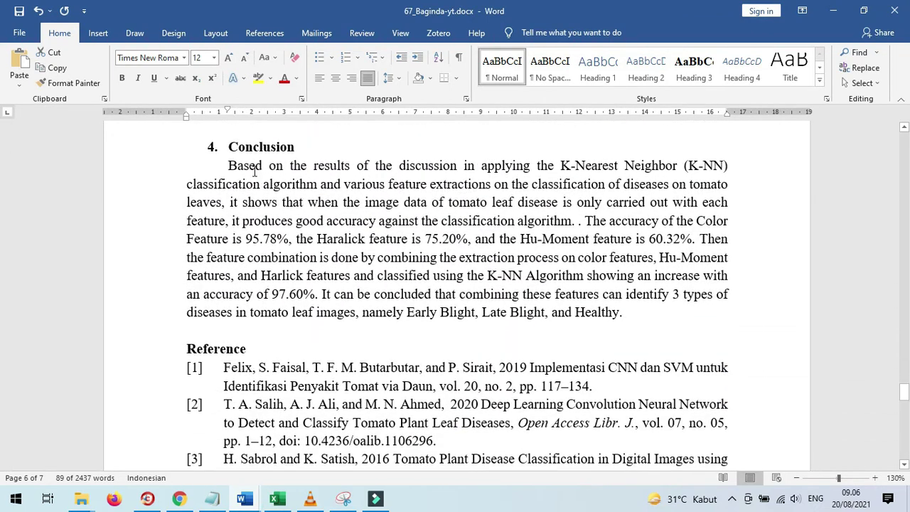
pyautogui.moveTo(231, 147); pyautogui.dragTo(291, 148)
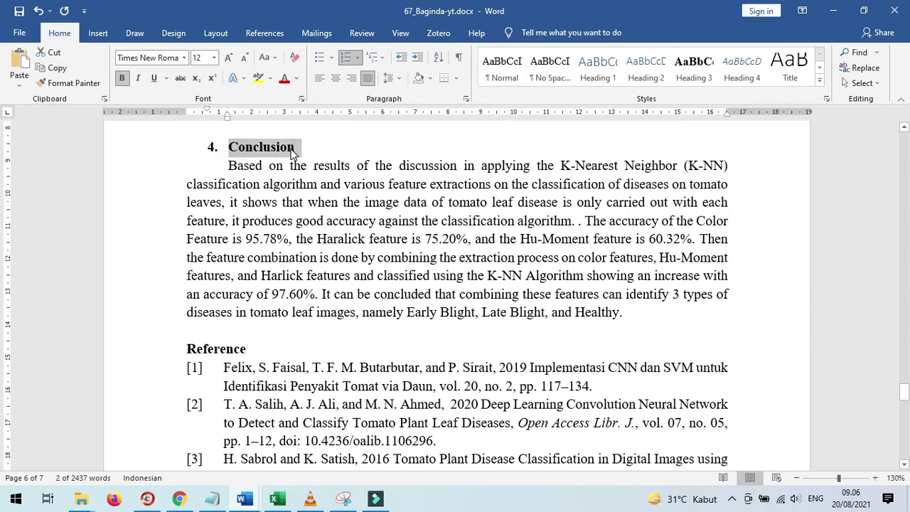
pyautogui.click(180, 500)
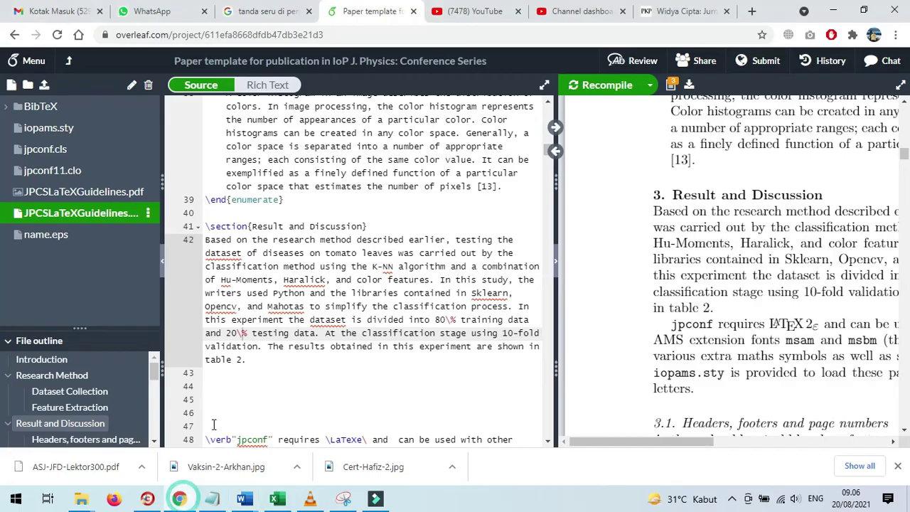
# - Insert a \section command below the Result and Discussion paragraph, titled "Conclusion" without the pasted "4. " numbering
pyautogui.click(237, 373)
pyautogui.press('Return')
pyautogui.write('\\sec')
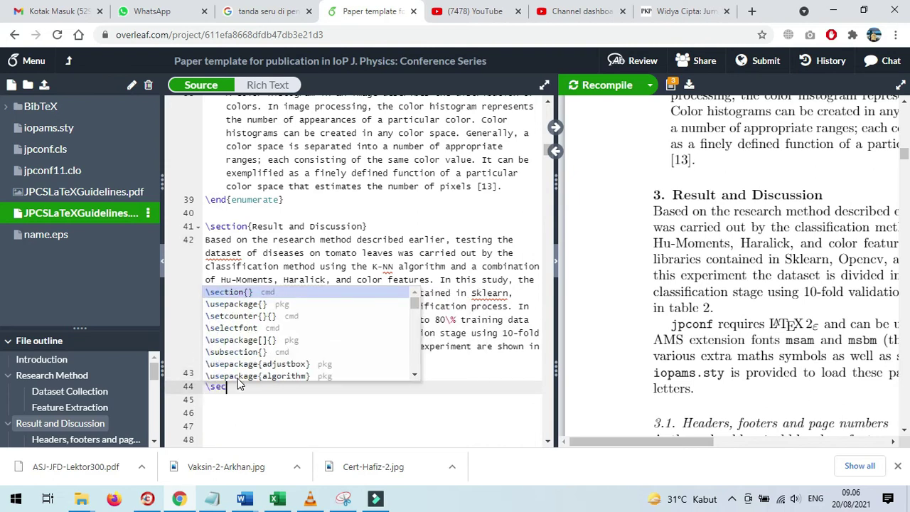
pyautogui.press('Return')
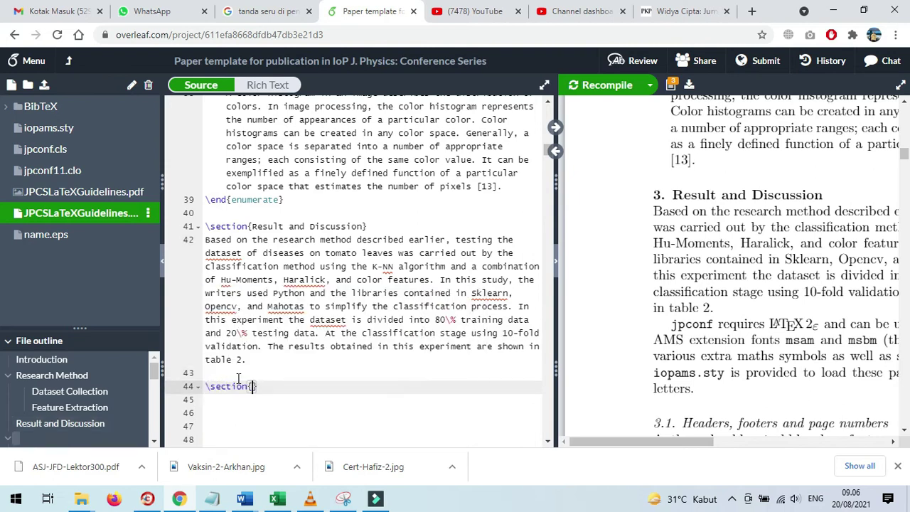
pyautogui.write('4. Conclusion')
pyautogui.press('Left')
pyautogui.press('Left')
pyautogui.press('Left')
pyautogui.press('Left')
pyautogui.press('Left')
pyautogui.press('Left')
pyautogui.press('Left')
pyautogui.press('Left')
pyautogui.press('BackSpace')
pyautogui.press('BackSpace')
pyautogui.press('BackSpace')
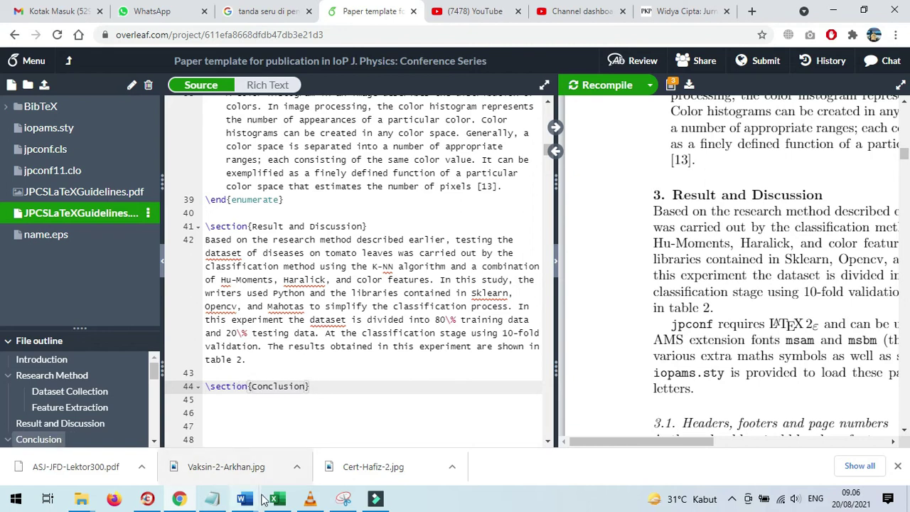
# - Copy the Conclusion paragraph from Word and paste it below \section{Conclusion} in Overleaf
pyautogui.moveTo(244, 499)
pyautogui.click(353, 459)
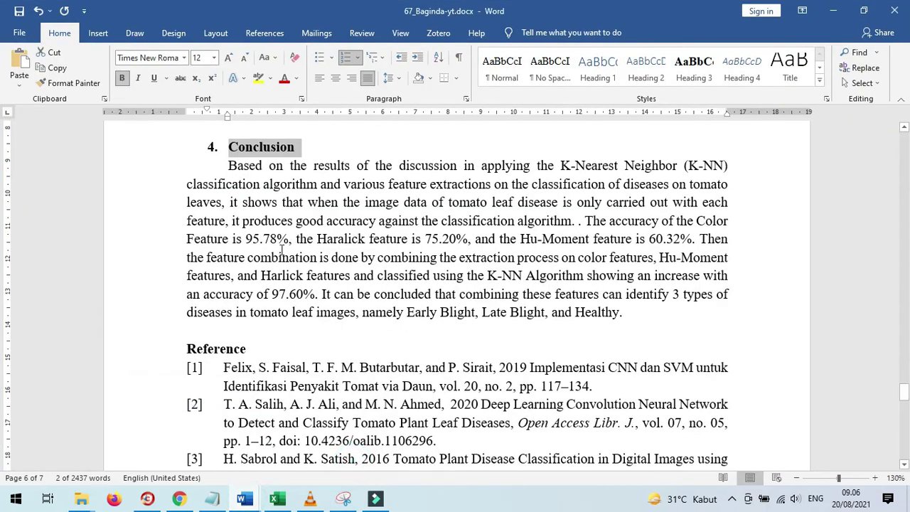
pyautogui.moveTo(228, 166); pyautogui.dragTo(626, 311)
pyautogui.hotkey('ctrl', 'c')
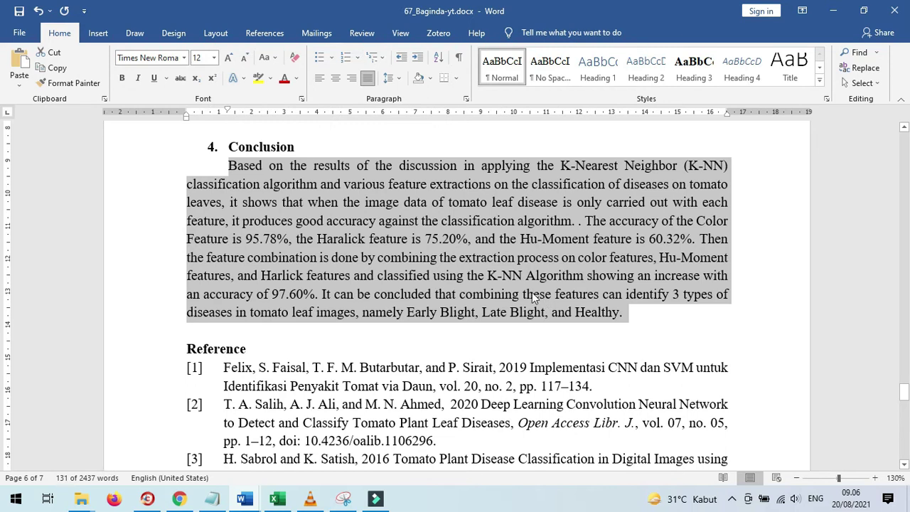
pyautogui.click(179, 499)
pyautogui.click(211, 399)
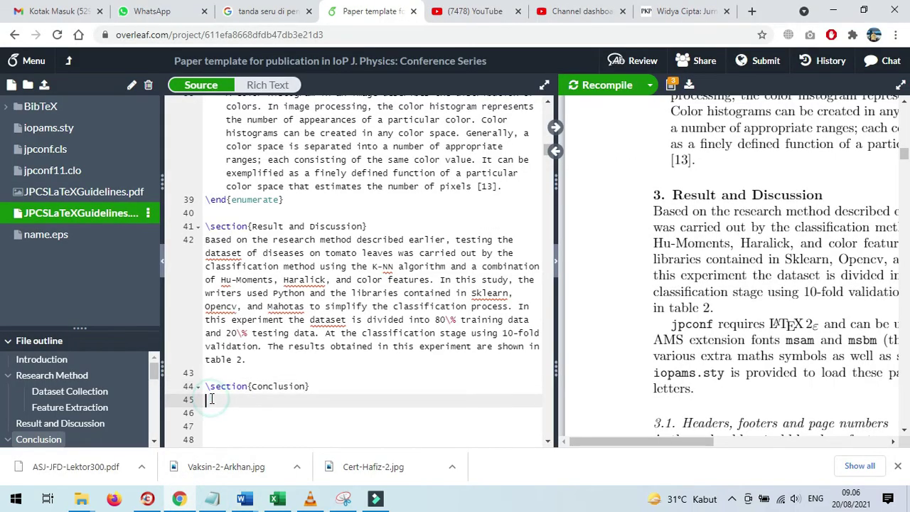
pyautogui.hotkey('ctrl', 'v')
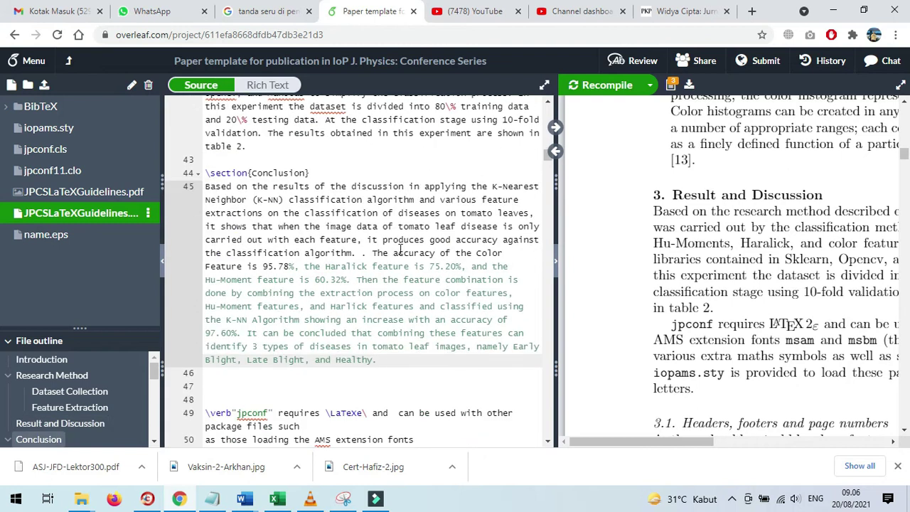
# - Escape the percent signs after 75.20, 95.78, 60.32 and 97.60 in the Conclusion paragraph with backslashes
pyautogui.click(456, 266)
pyautogui.write('\\')
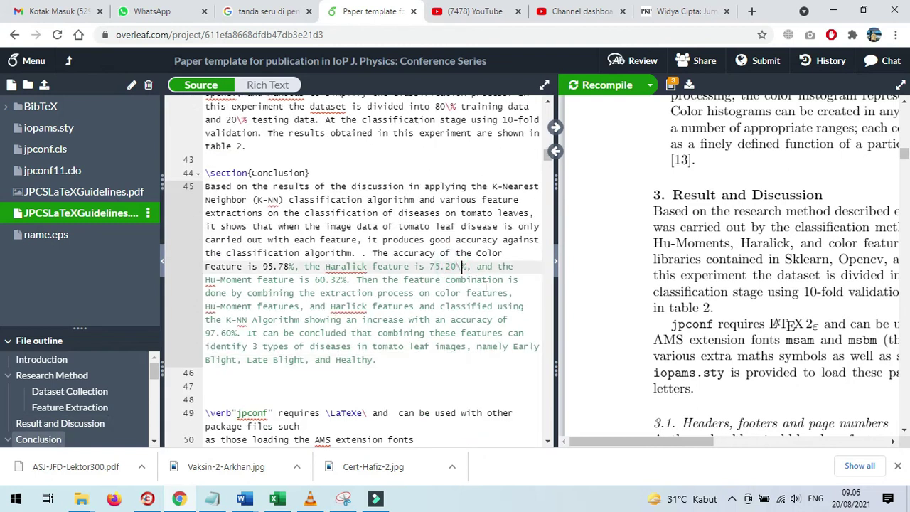
pyautogui.click(289, 268)
pyautogui.write('\\')
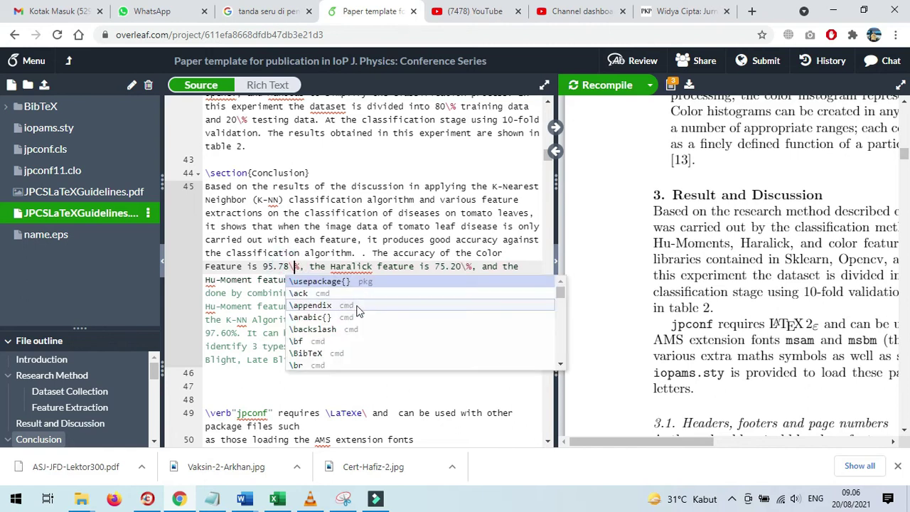
pyautogui.click(409, 296)
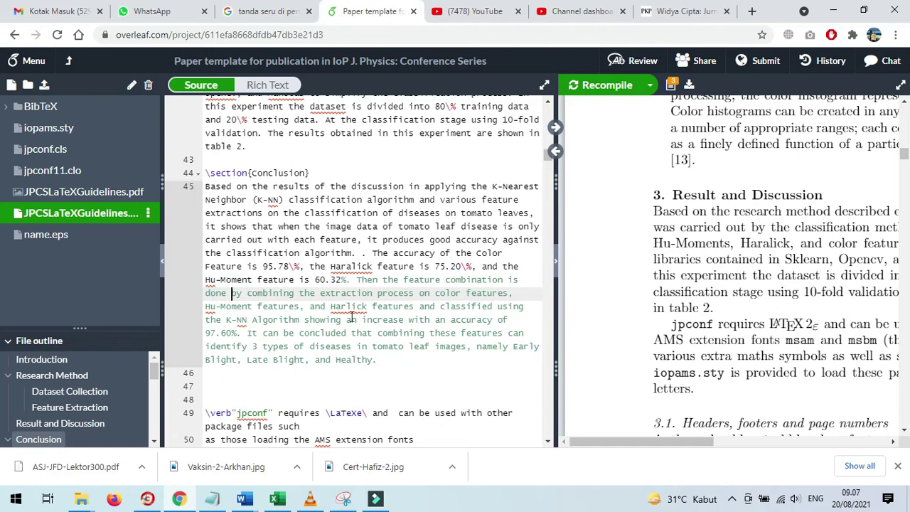
pyautogui.click(345, 280)
pyautogui.write('\\')
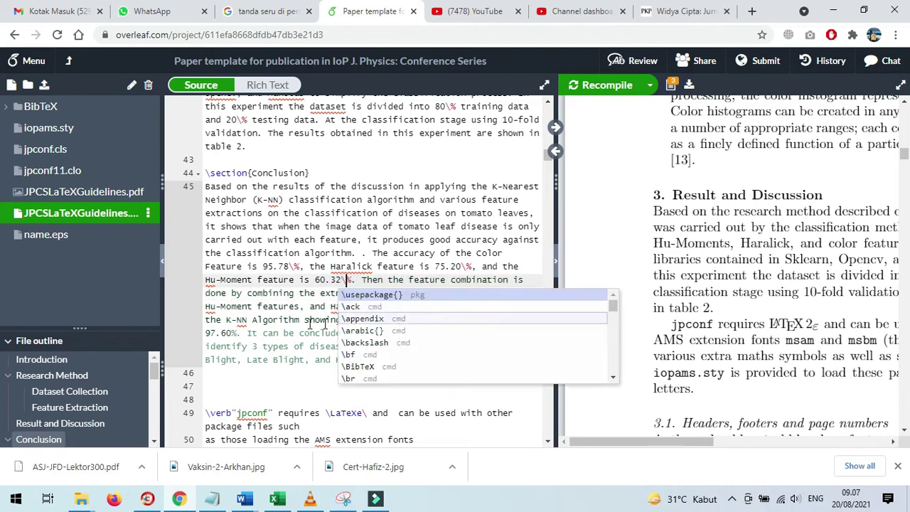
pyautogui.click(271, 320)
pyautogui.click(232, 334)
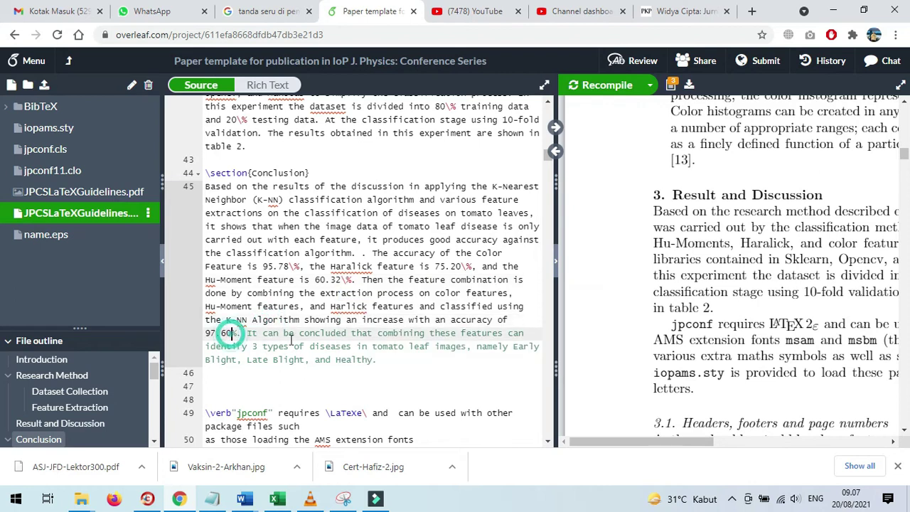
pyautogui.write('\\%')
pyautogui.click(314, 359)
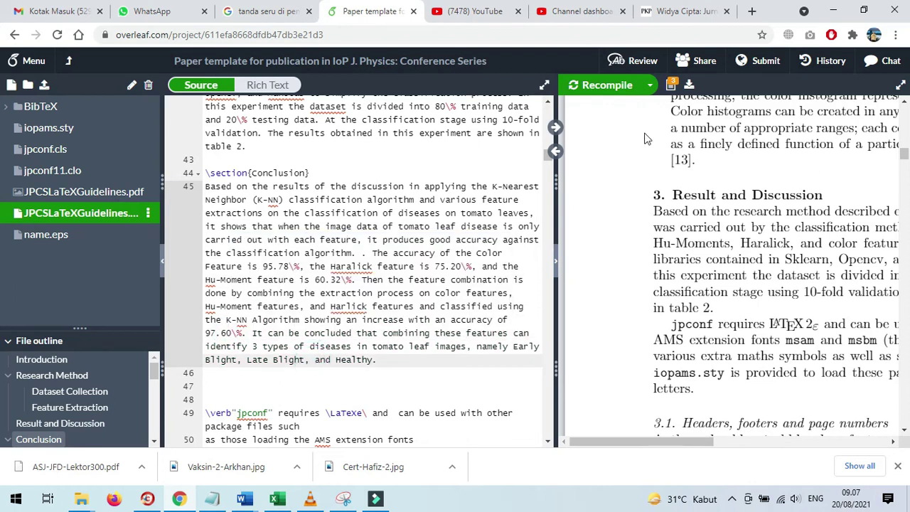
# - Recompile the document and check the Conclusion section in the PDF preview
pyautogui.click(607, 85)
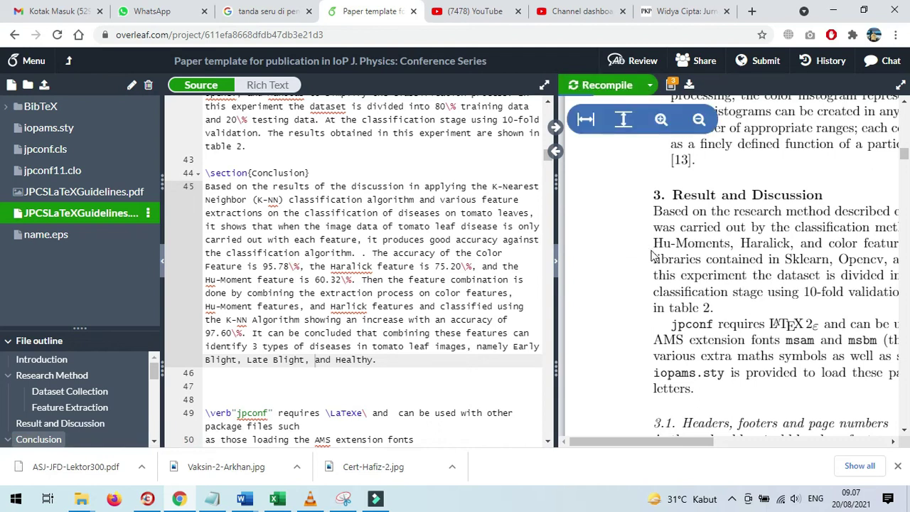
pyautogui.scroll(-1, 702, 265)
pyautogui.scroll(-3, 703, 264)
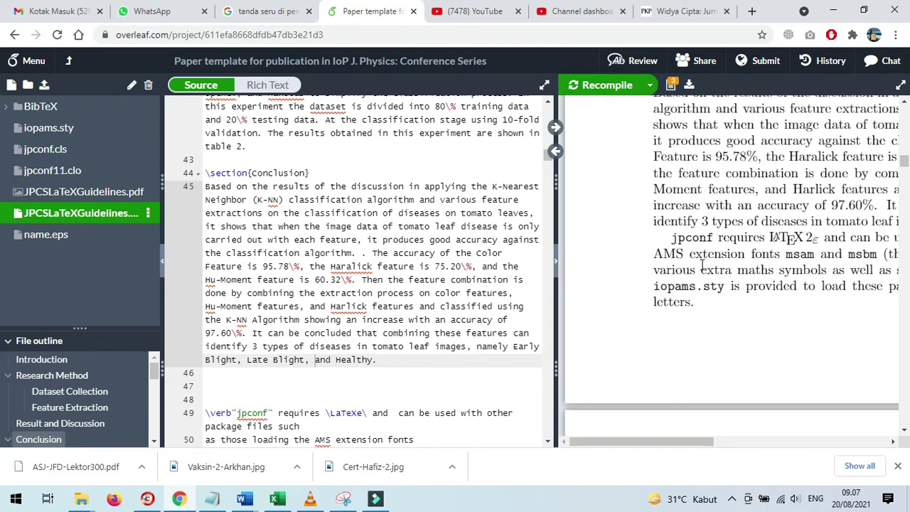
# - Add a \section command titled "References" below the Conclusion paragraph and recompile the document
pyautogui.click(249, 389)
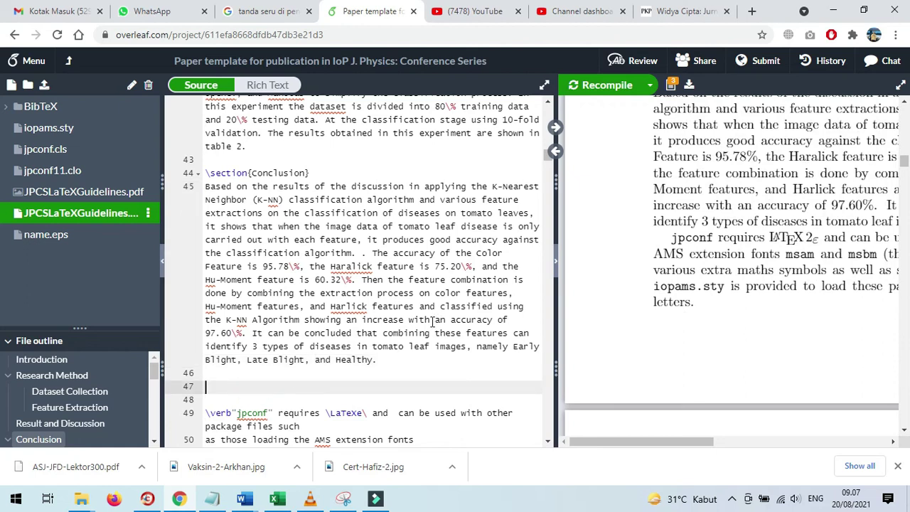
pyautogui.write('\\sec')
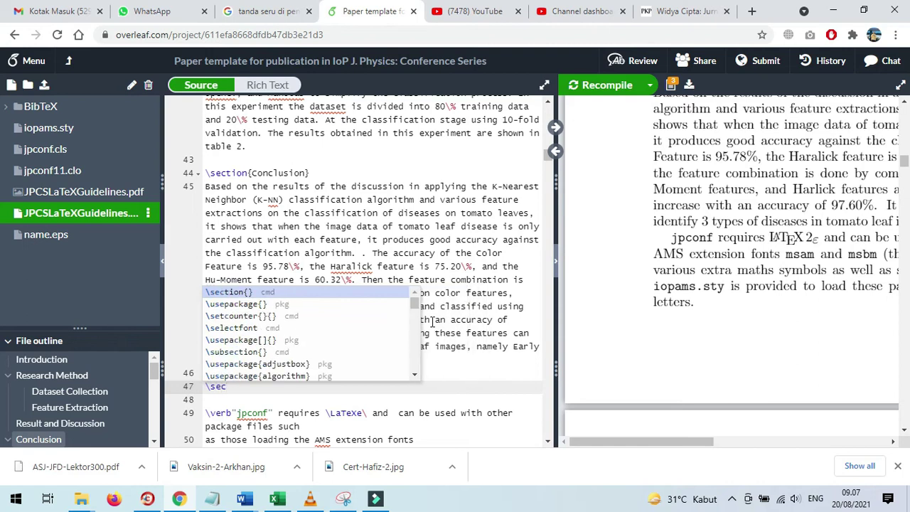
pyautogui.press('Return')
pyautogui.write('Referen')
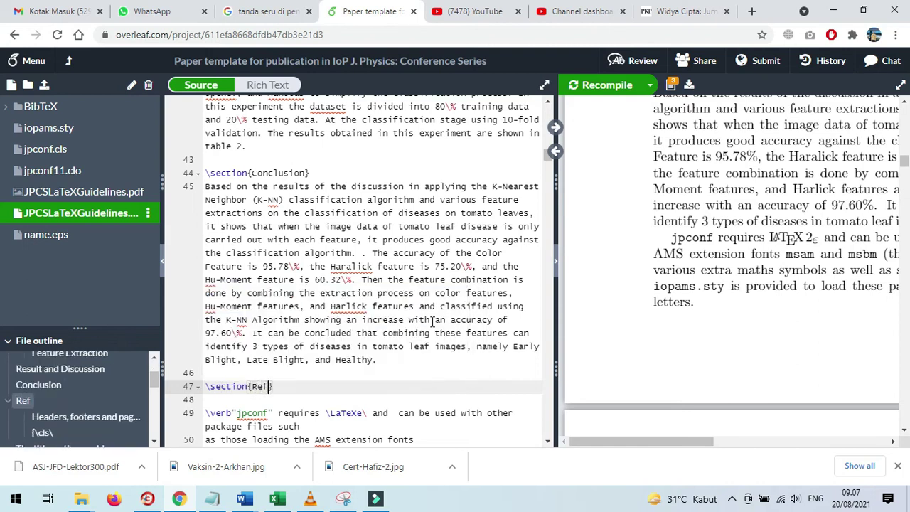
pyautogui.write('ce')
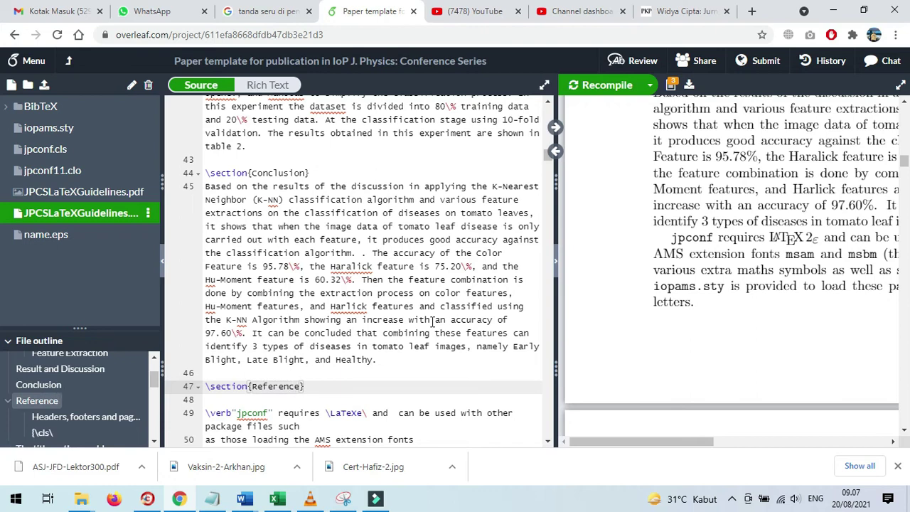
pyautogui.write('s')
pyautogui.click(604, 86)
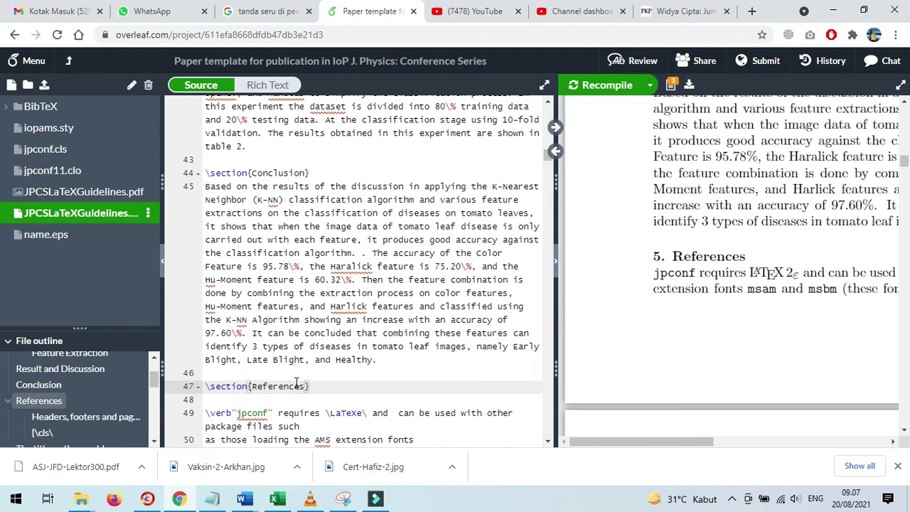
# - Make the References heading unnumbered by adding an asterisk to its \section command, and recompile the document
pyautogui.write('*')
pyautogui.moveTo(629, 142)
pyautogui.click(604, 86)
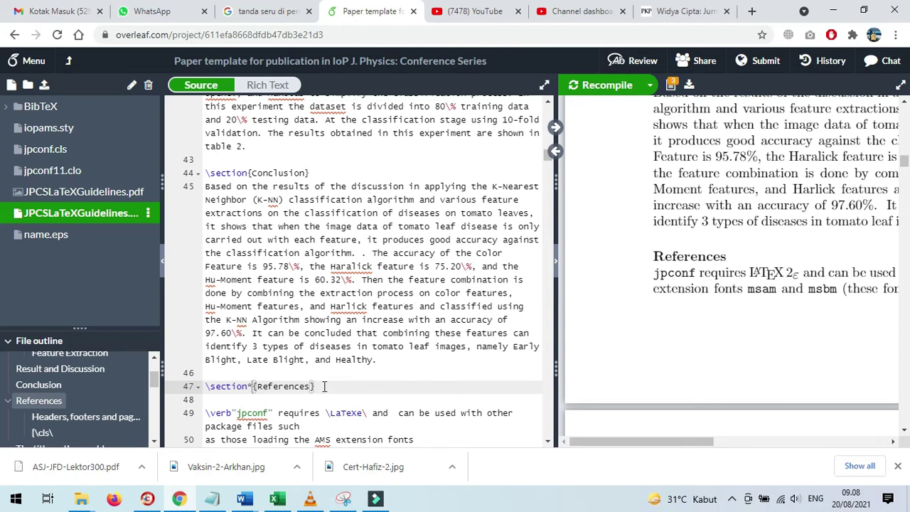
# - Delete the \section*{References} line below the Conclusion paragraph and view the template's own bibliography at the end of the source
pyautogui.moveTo(324, 386); pyautogui.dragTo(199, 387)
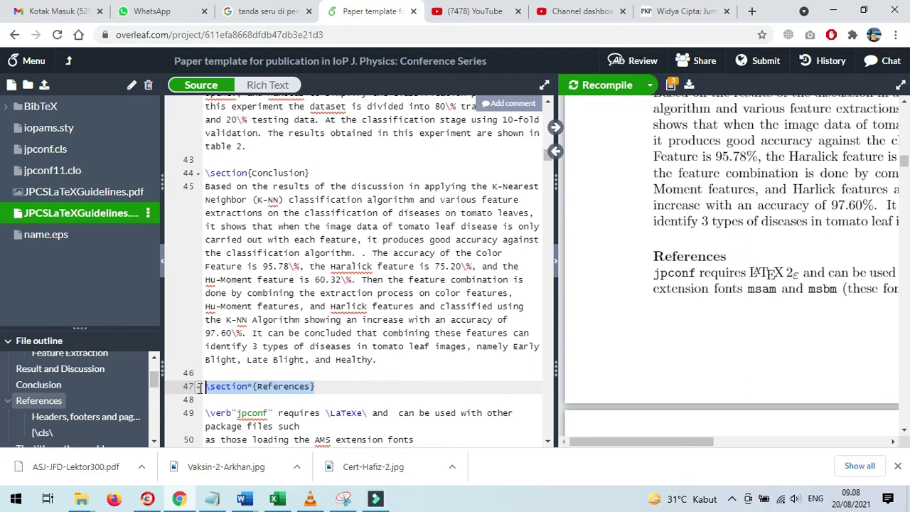
pyautogui.press('BackSpace')
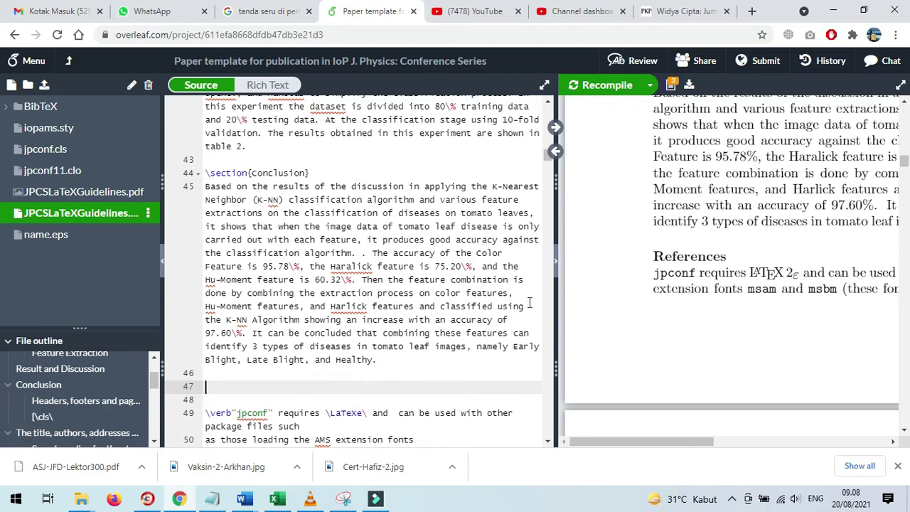
pyautogui.moveTo(546, 158); pyautogui.dragTo(552, 430)
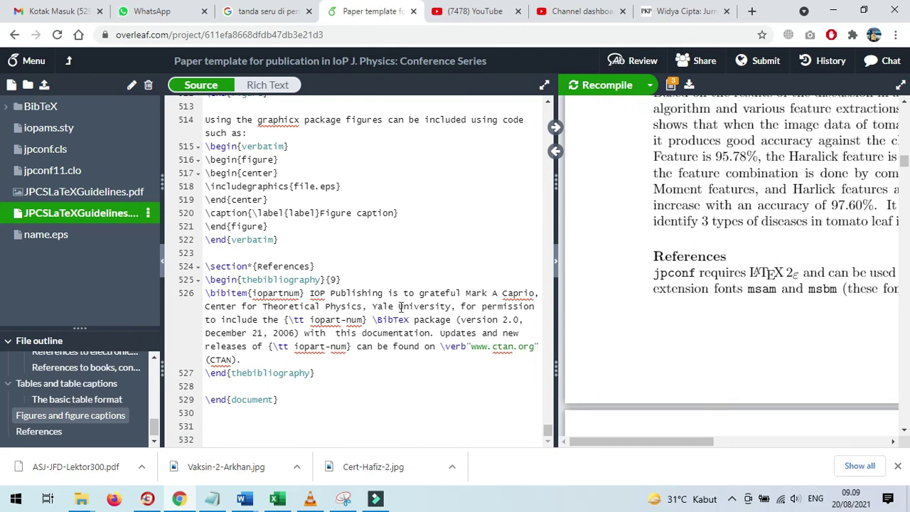
# - Download the compiled paper as a PDF
pyautogui.click(690, 87)
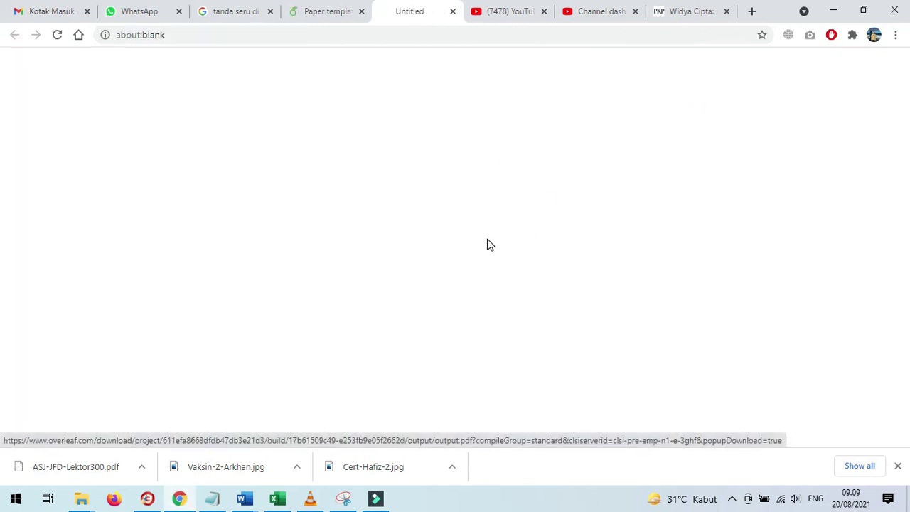